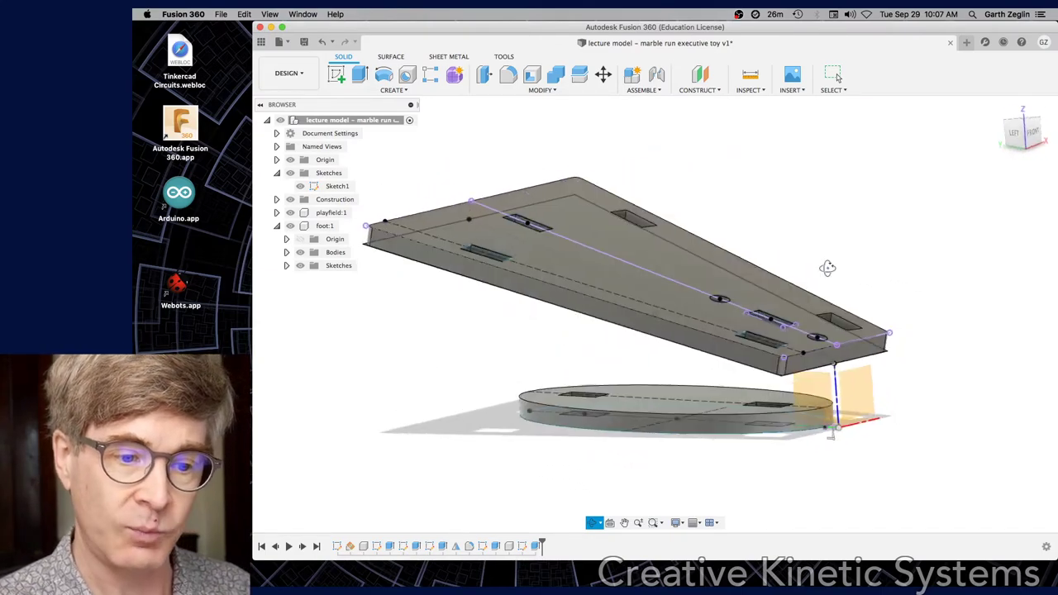
- Create an internal component named strut and start a sketch for it on the YZ plane
click(632, 77)
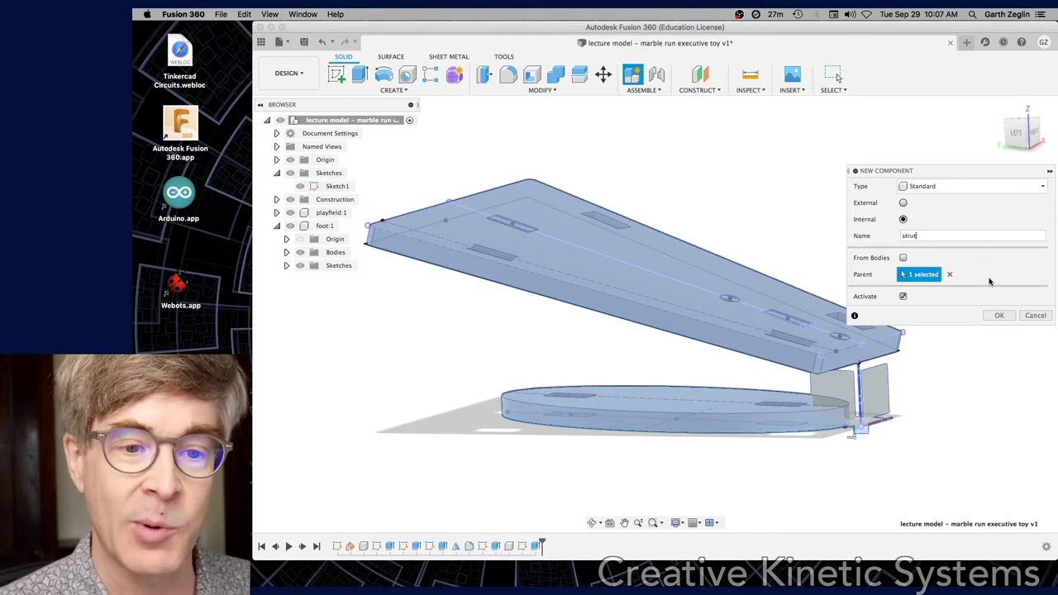
click(999, 316)
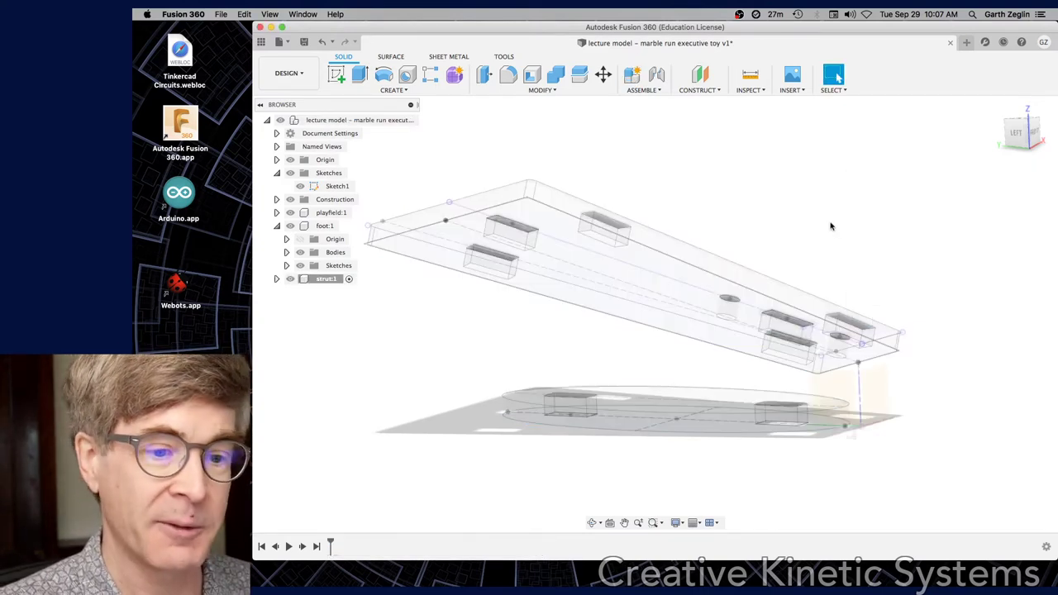
shift+middle_drag(832, 226, 878, 226)
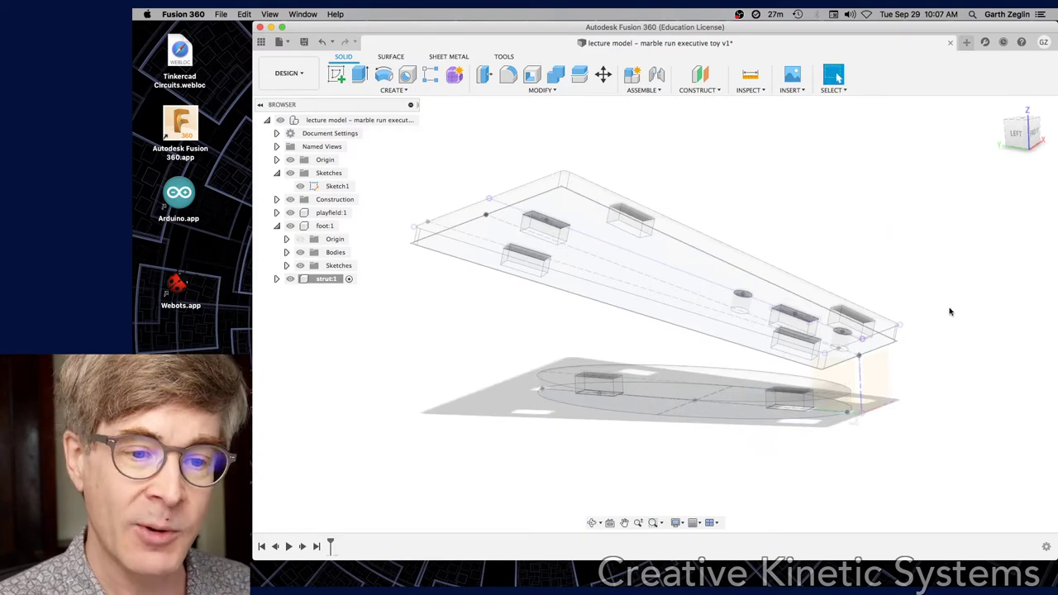
shift+middle_drag(950, 312, 862, 403)
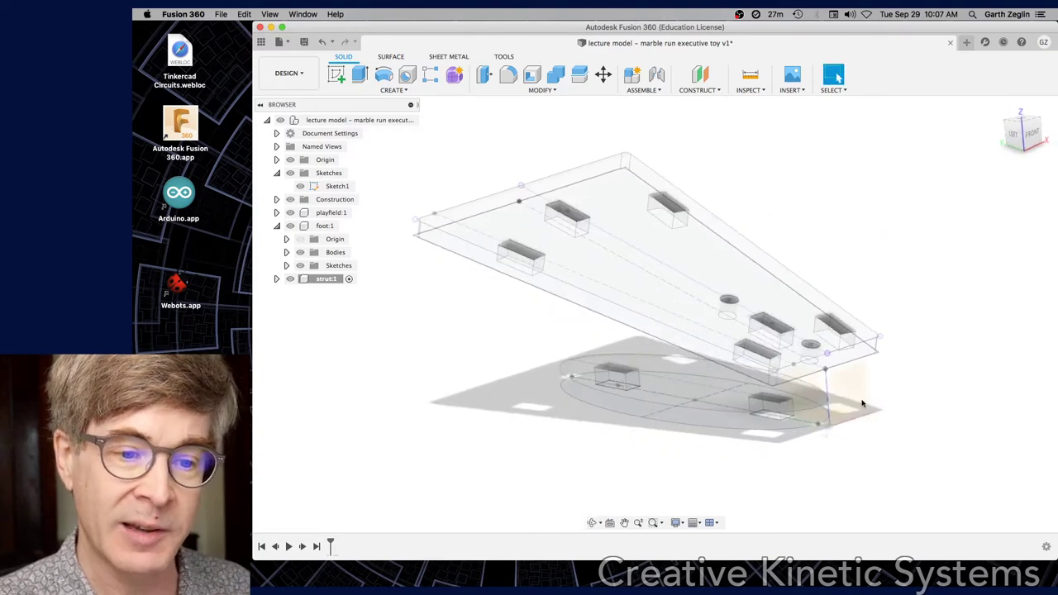
mouse_move(823, 438)
shift+middle_down()
mouse_move(858, 428)
mouse_move(837, 450)
shift+middle_up()
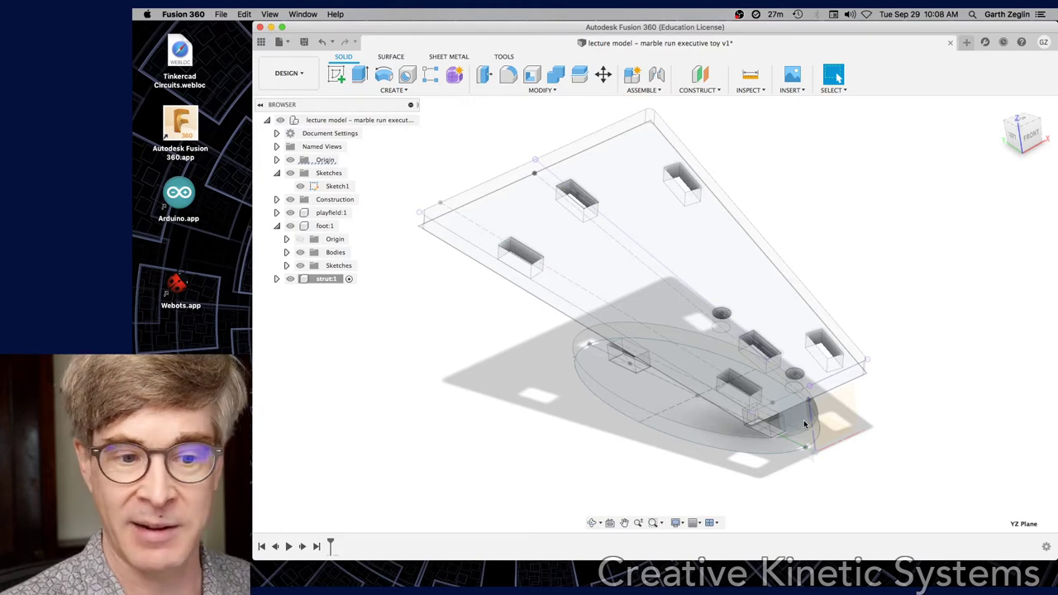
shift+middle_drag(913, 420, 948, 401)
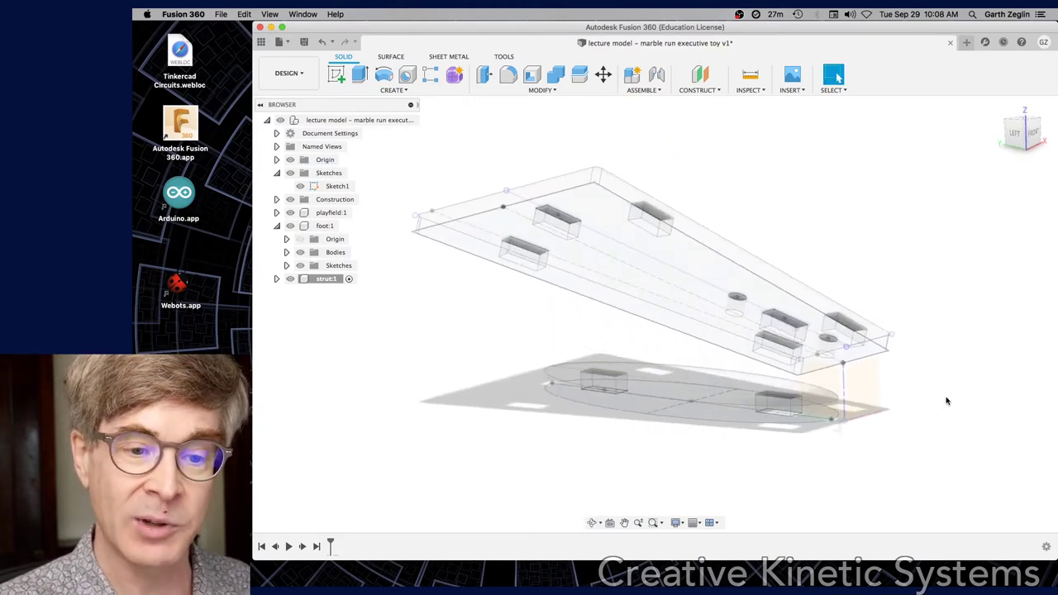
right_click(825, 379)
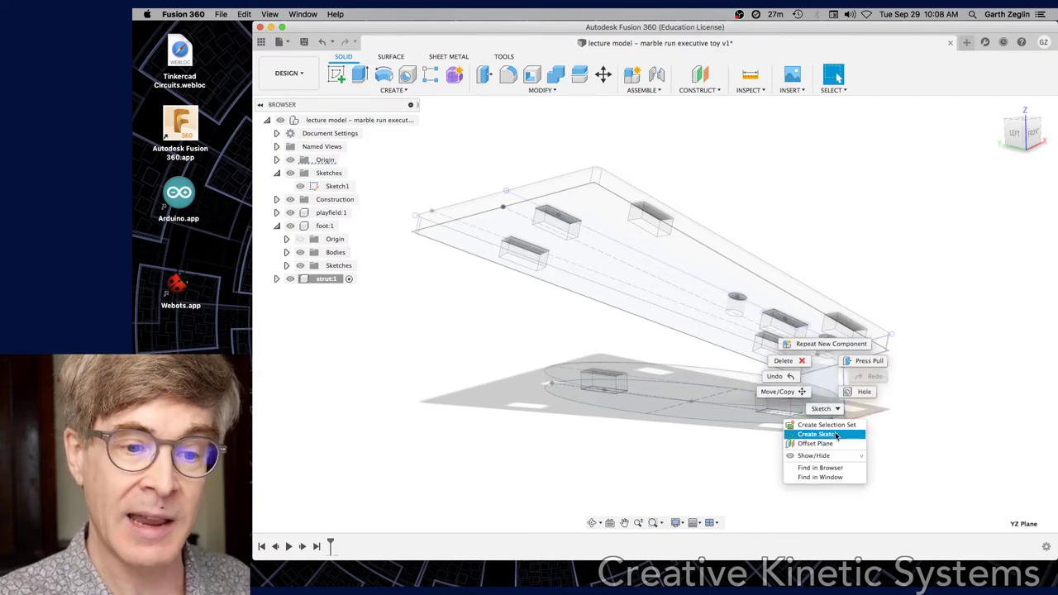
shift+middle_drag(792, 433, 836, 436)
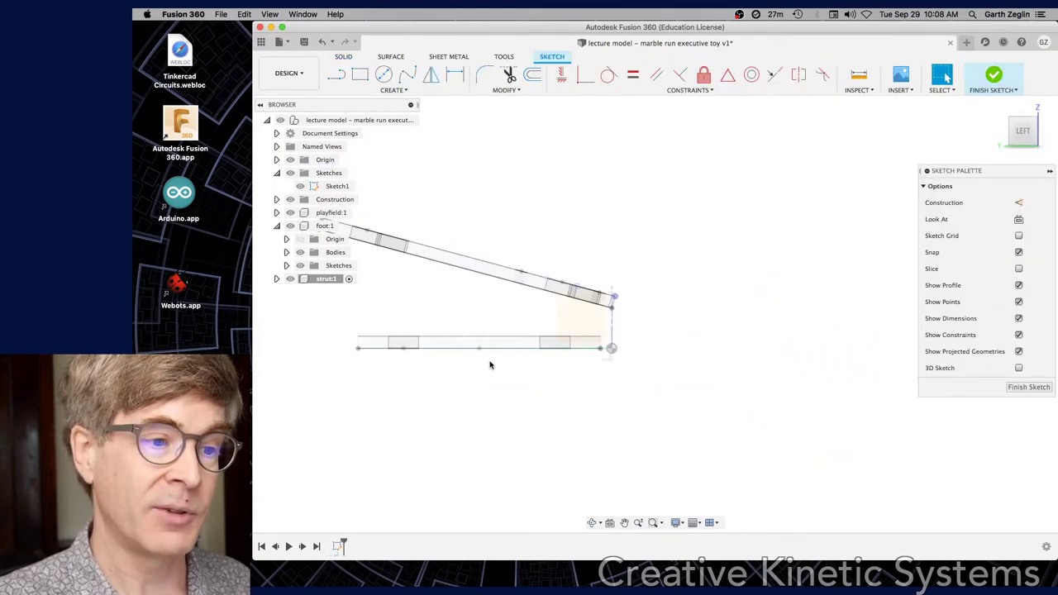
- Examine the playfield and foot edge-on in the left view, including the positions of their slots relative to the sketch plane
scroll(609, 350, up, 5)
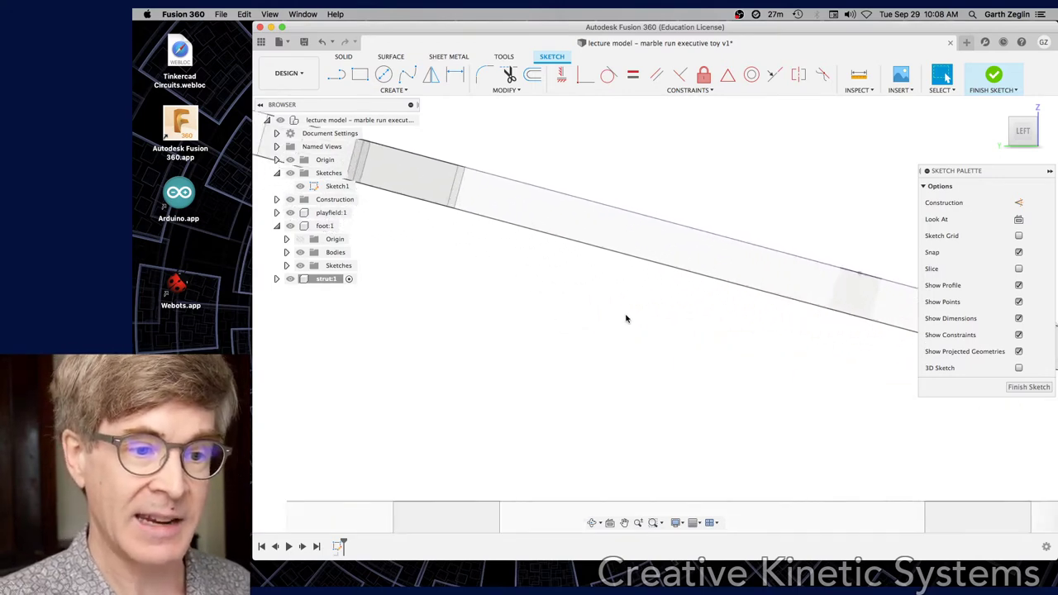
scroll(736, 333, down, 5)
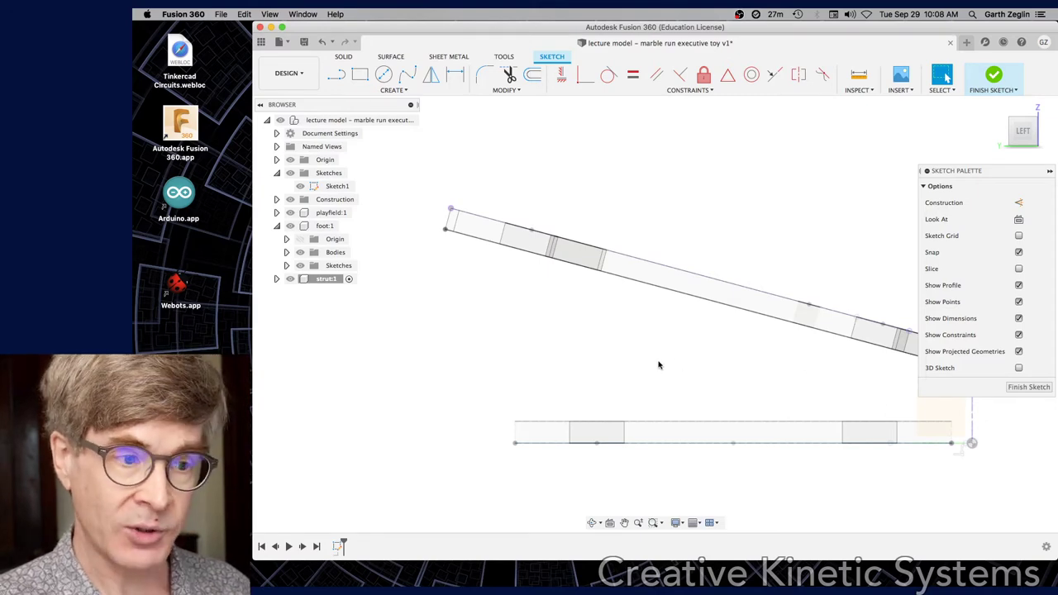
scroll(642, 356, down, 1)
mouse_move(671, 361)
shift+middle_down()
mouse_move(637, 350)
mouse_move(664, 350)
shift+middle_up()
shift+middle_drag(935, 190, 1041, 122)
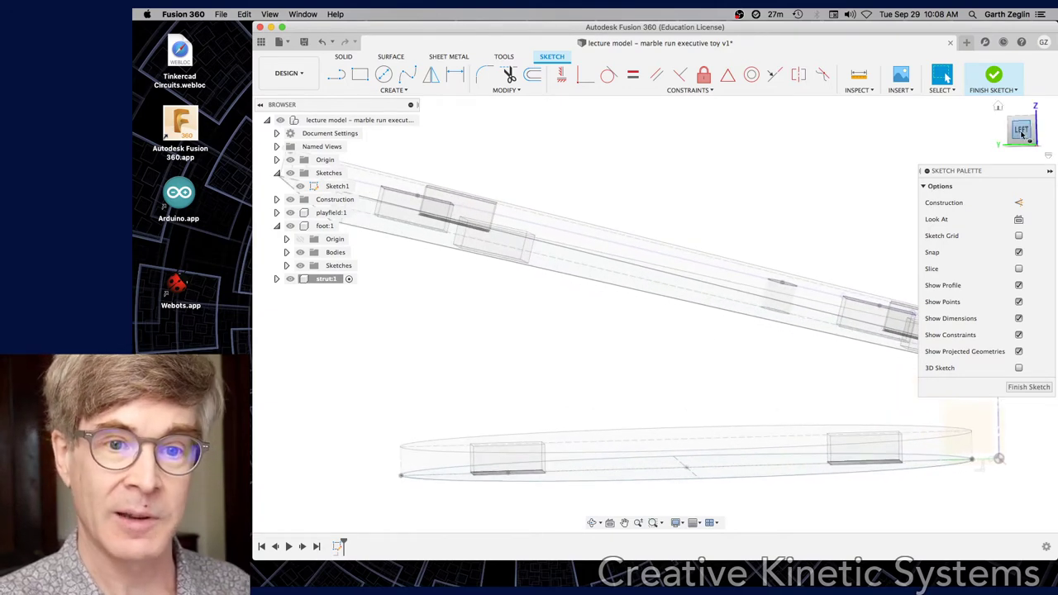
click(1022, 133)
scroll(750, 344, down, 5)
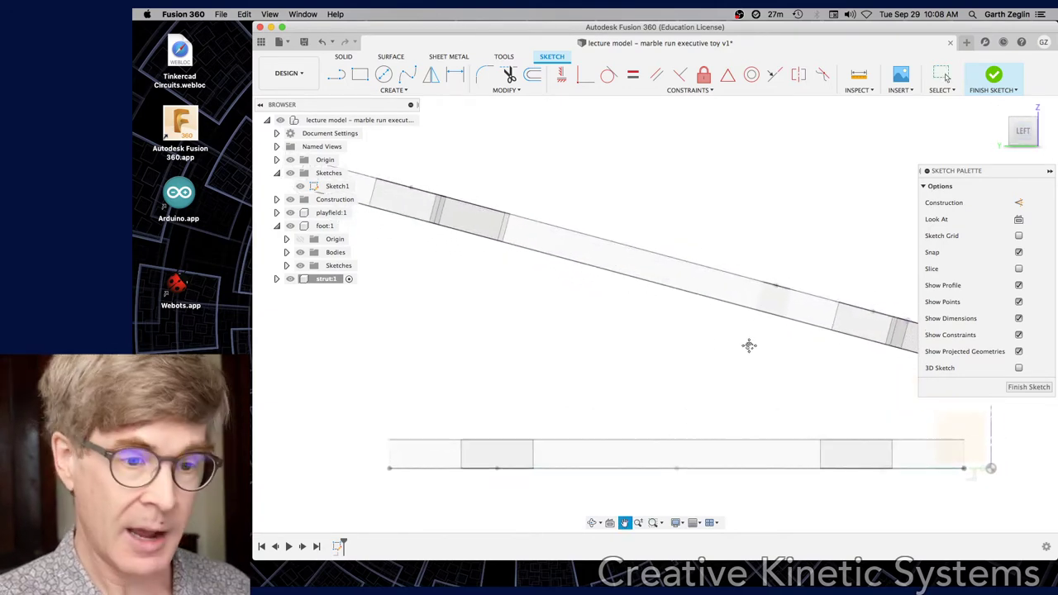
scroll(711, 347, down, 3)
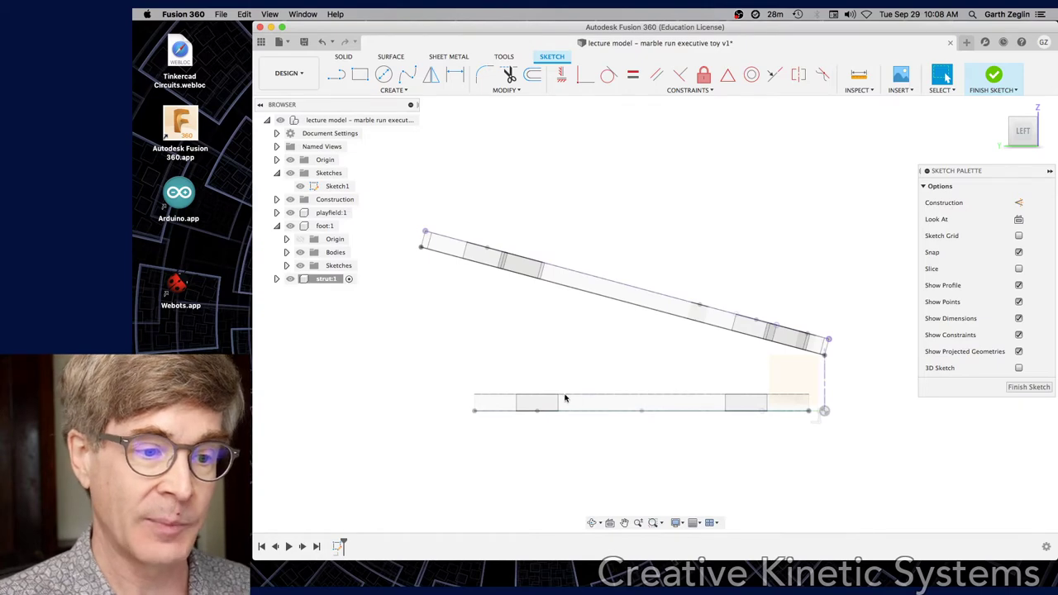
- Sketch the strut's rough lower outline above the foot as connected lines, with two tapered tabs reaching down through the foot's slots
key(l)
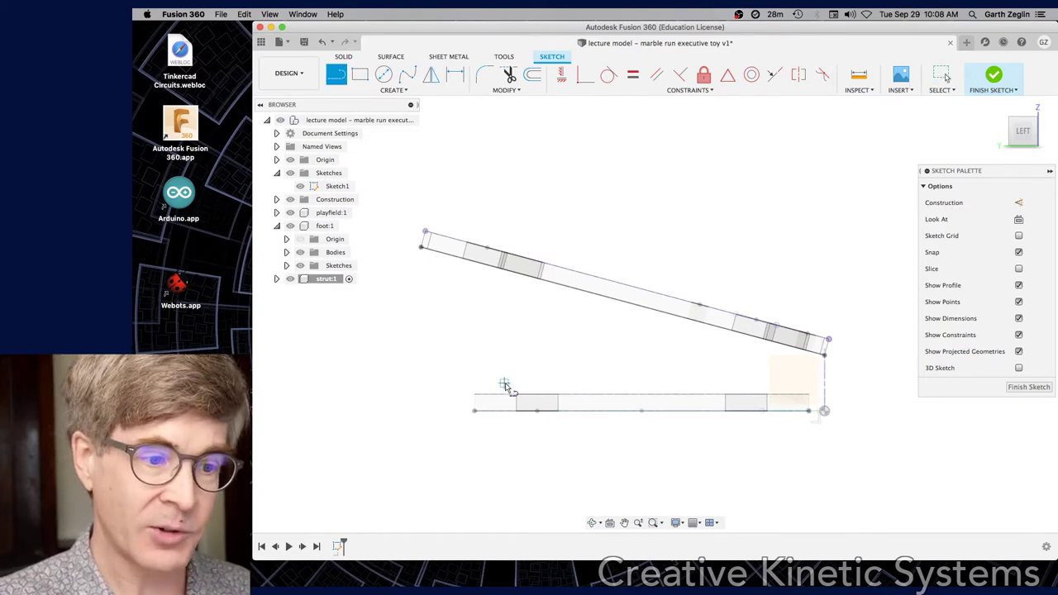
click(507, 386)
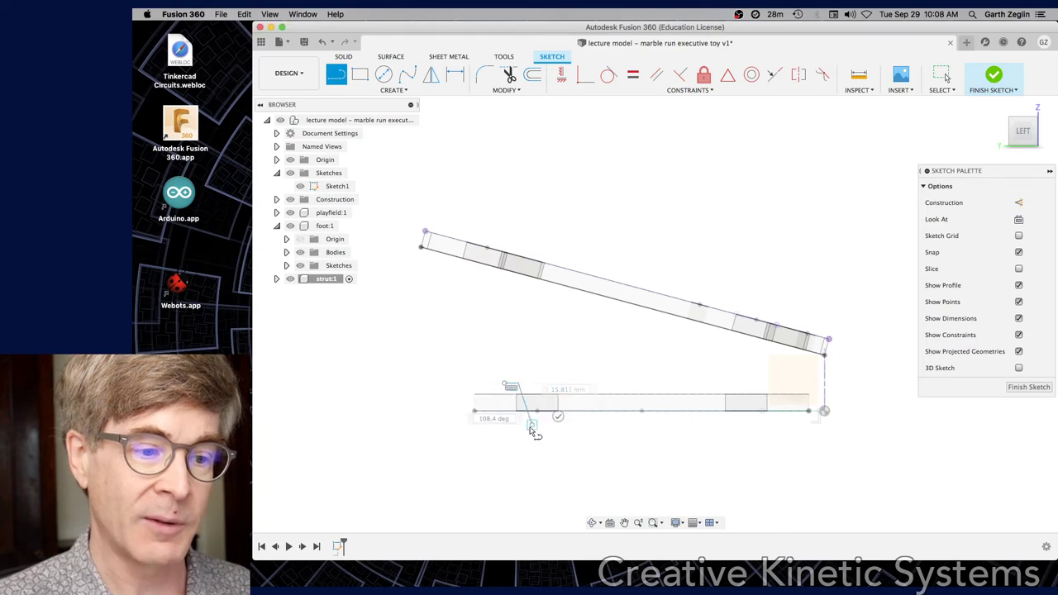
click(538, 430)
click(556, 379)
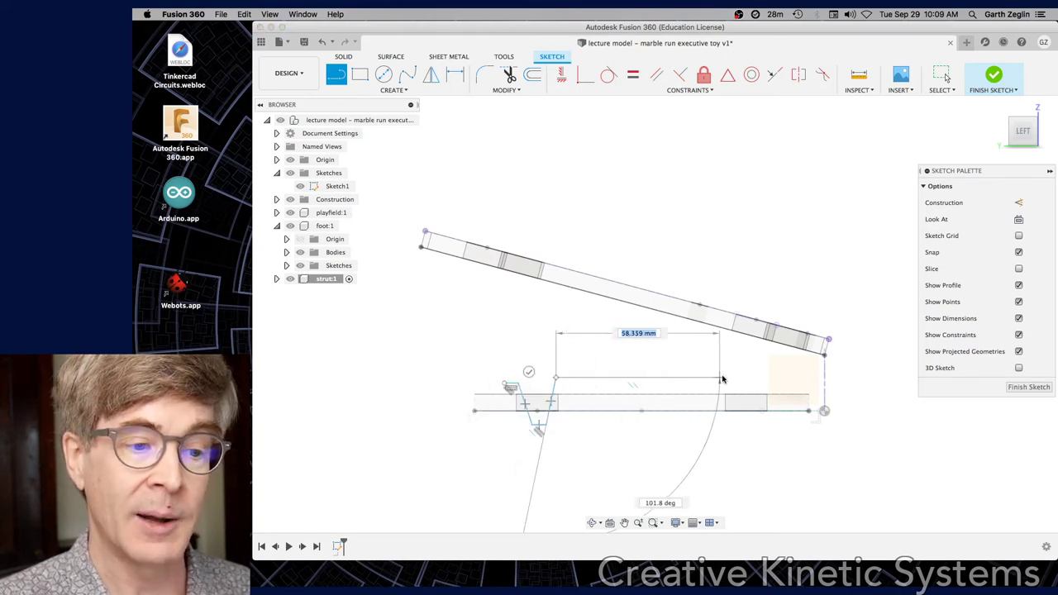
click(728, 378)
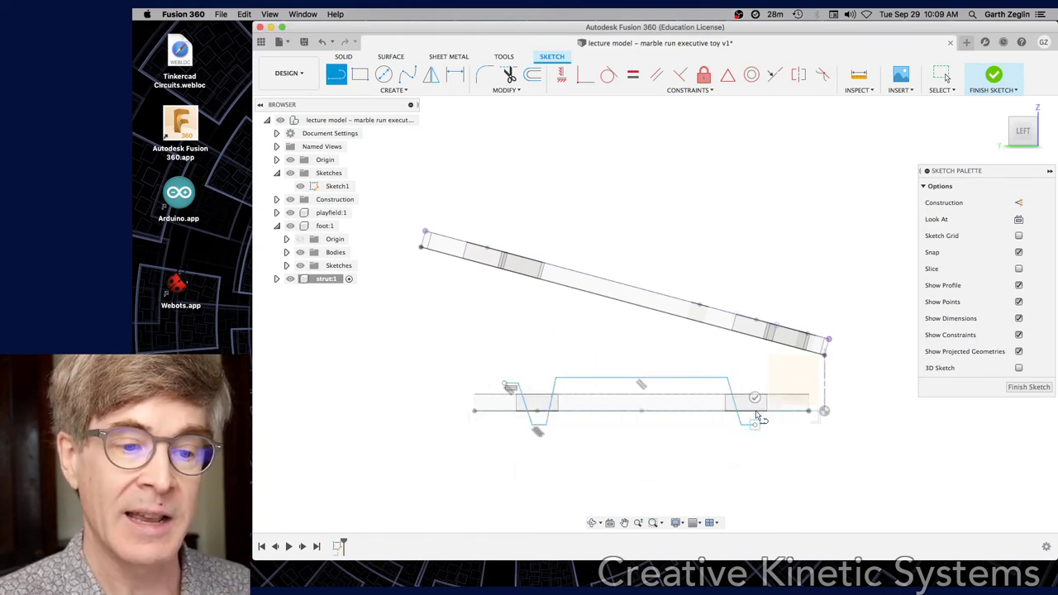
click(749, 424)
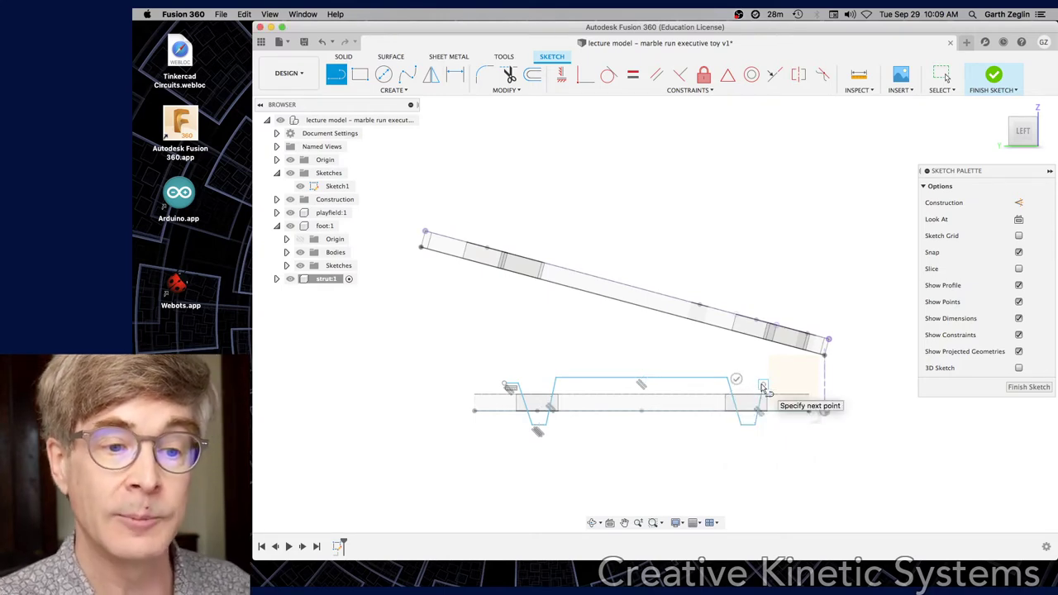
click(763, 385)
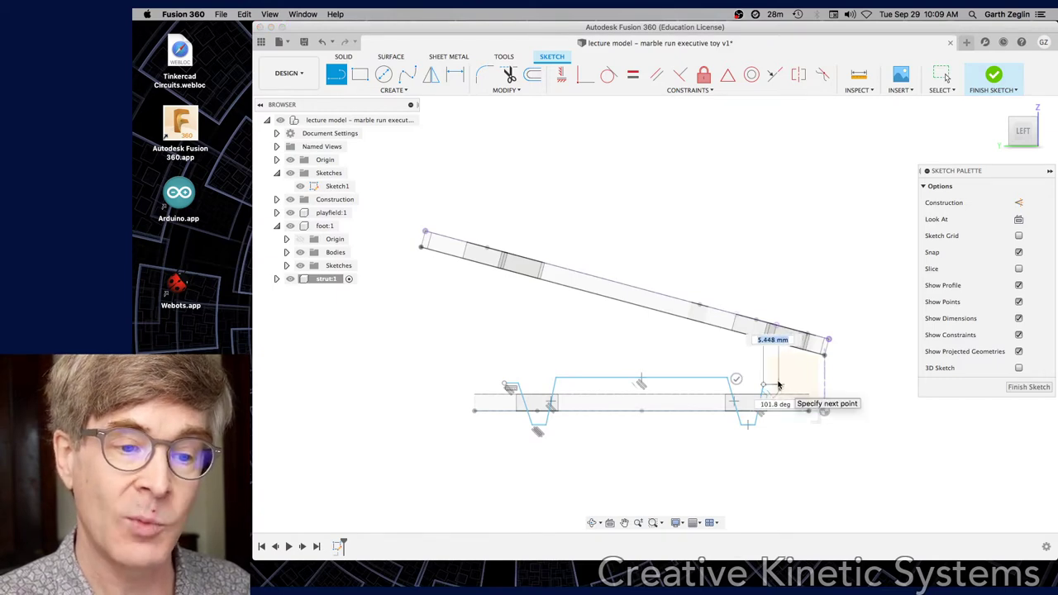
click(778, 384)
shift+middle_drag(777, 367, 772, 374)
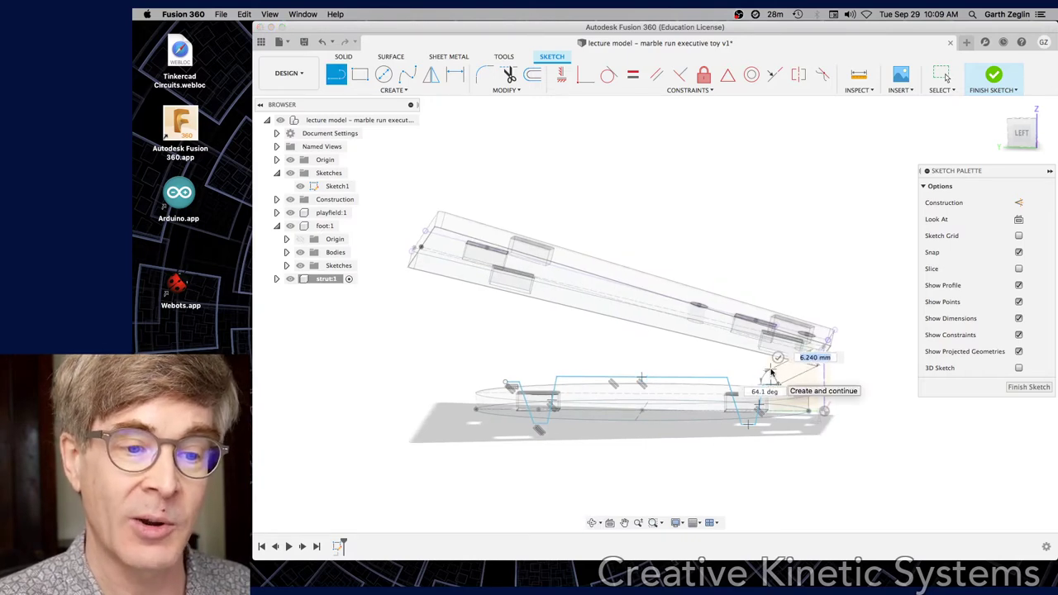
shift+middle_drag(771, 374, 776, 357)
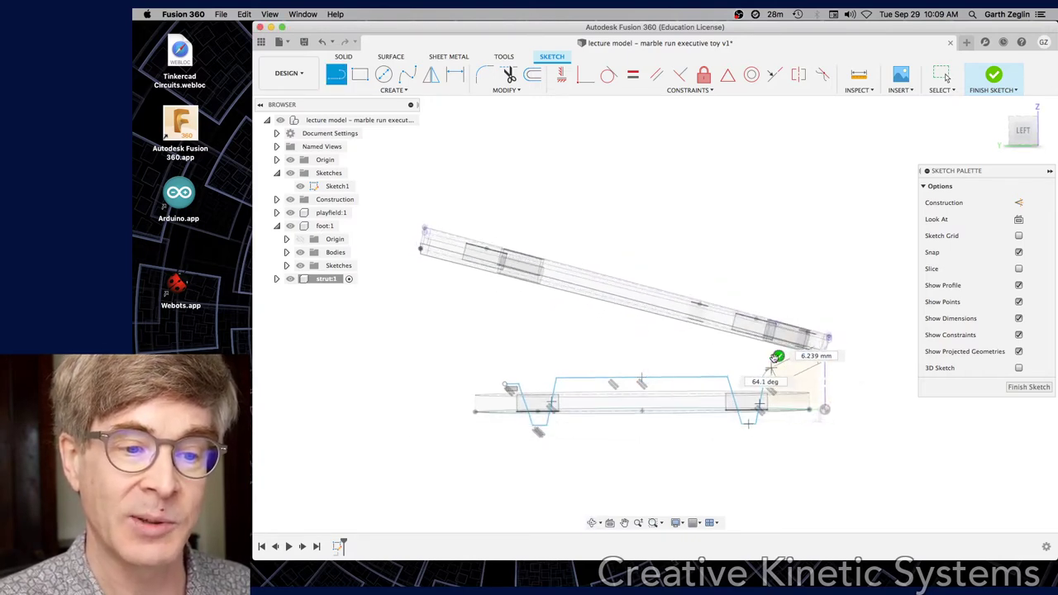
key(Escape)
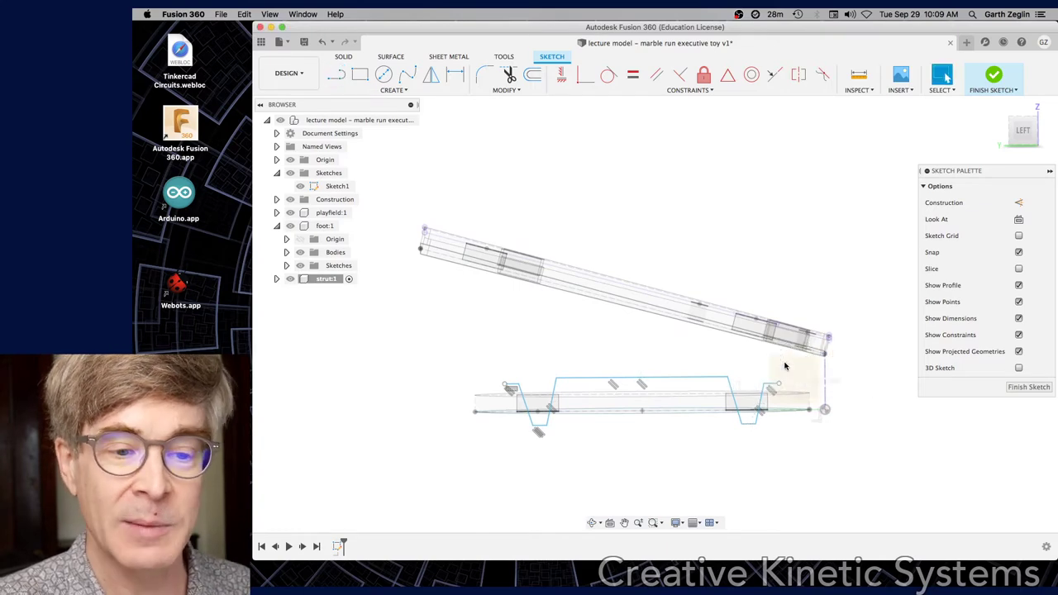
- Extend the strut outline upward from its end near the origin with a small stepped edge and the top of an upper tab
scroll(786, 366, up, 2)
scroll(786, 370, up, 2)
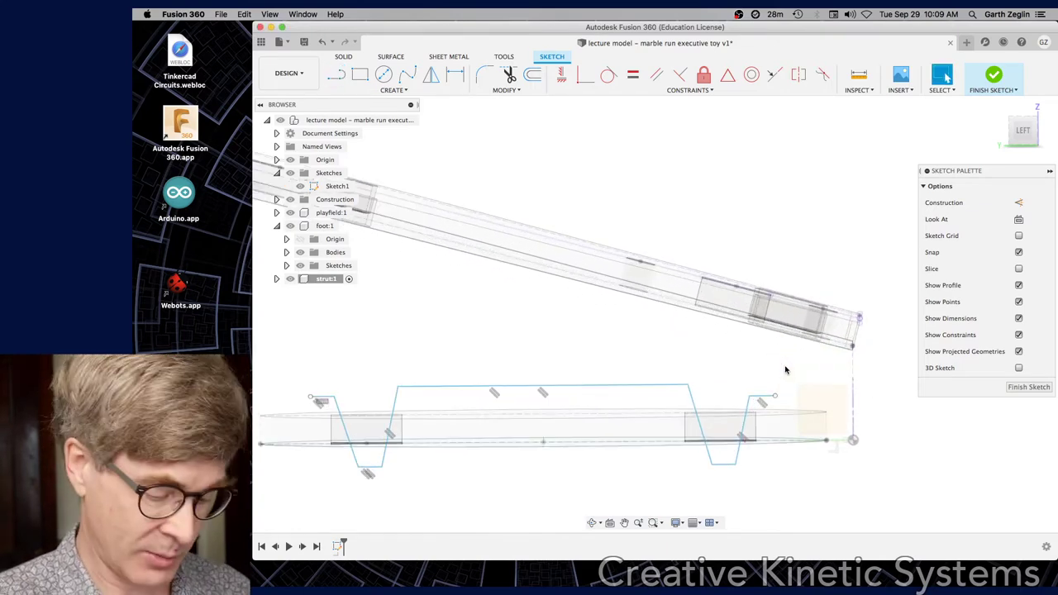
key(l)
click(774, 397)
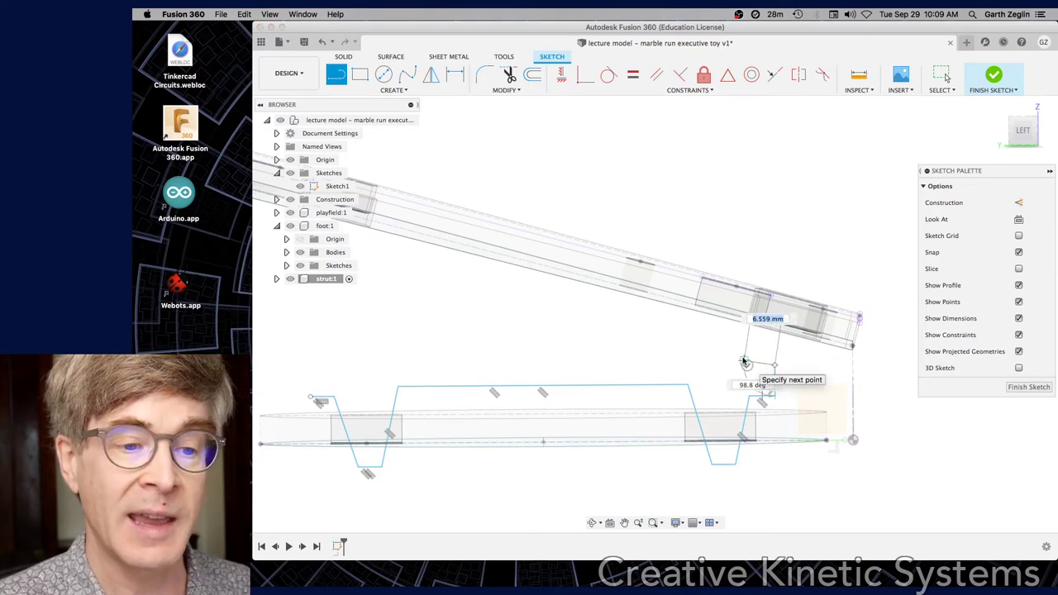
click(754, 360)
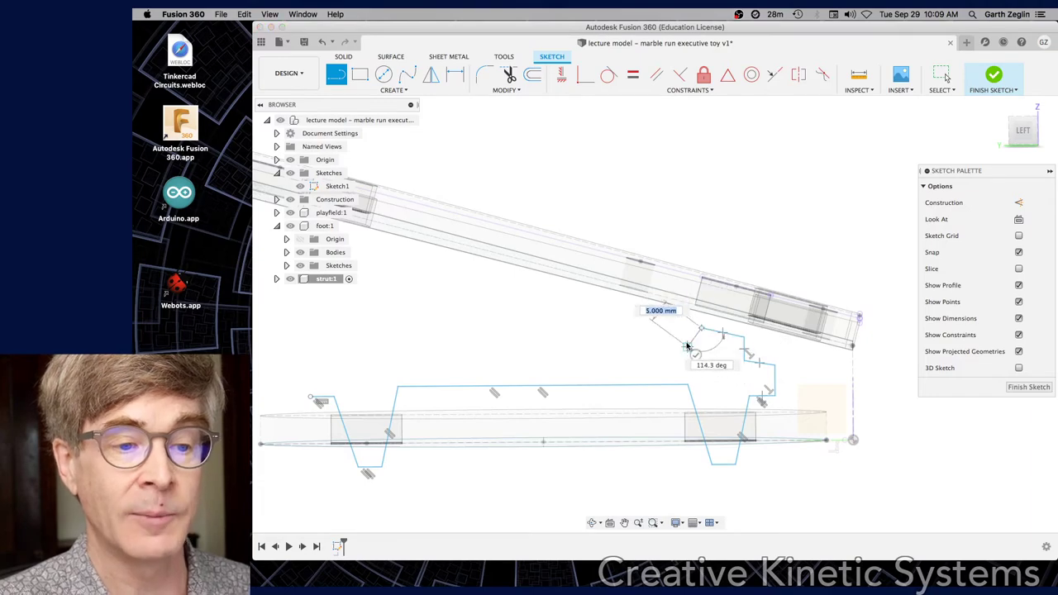
key(Escape)
- Draw the sloping upper edge about 71 mm long, add the second upper tab, and close the outline at its starting point
mouse_move(691, 339)
shift+middle_down()
mouse_move(513, 306)
mouse_move(559, 345)
mouse_move(529, 323)
mouse_move(579, 331)
shift+middle_up()
key(l)
click(651, 314)
scroll(430, 306, down, 3)
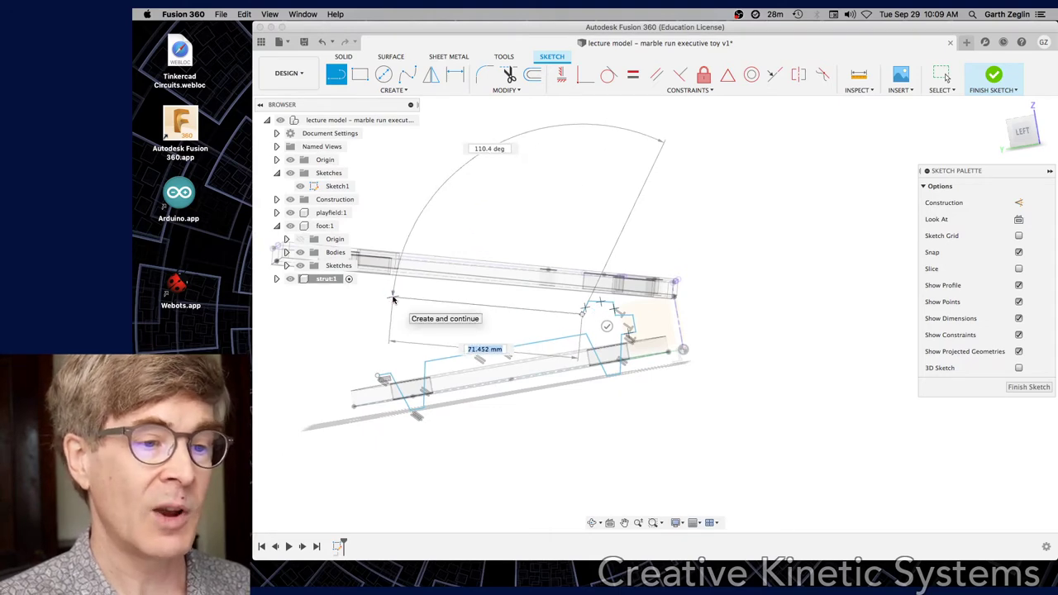
click(394, 298)
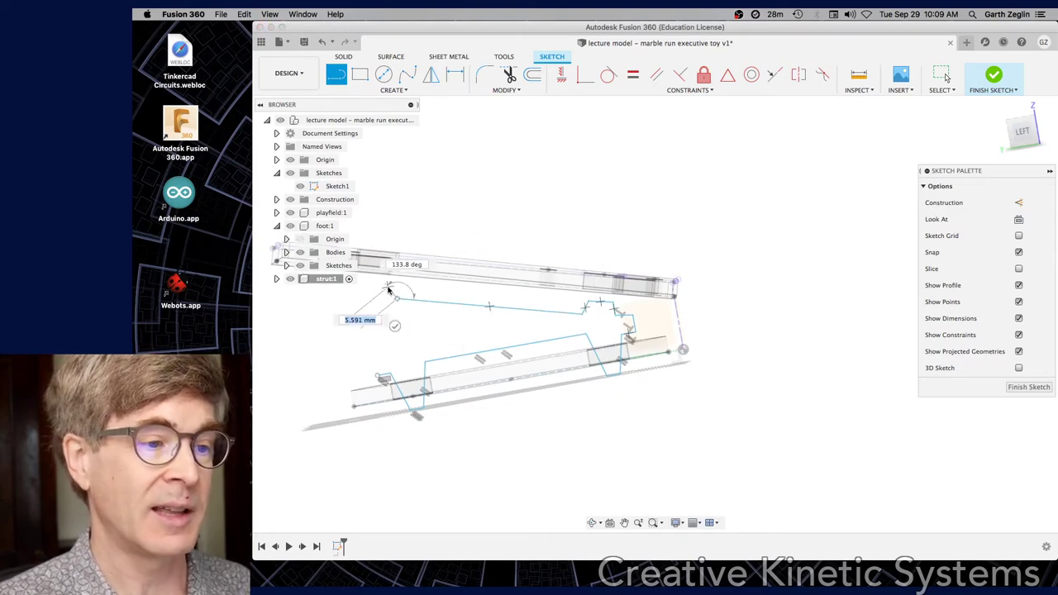
click(368, 287)
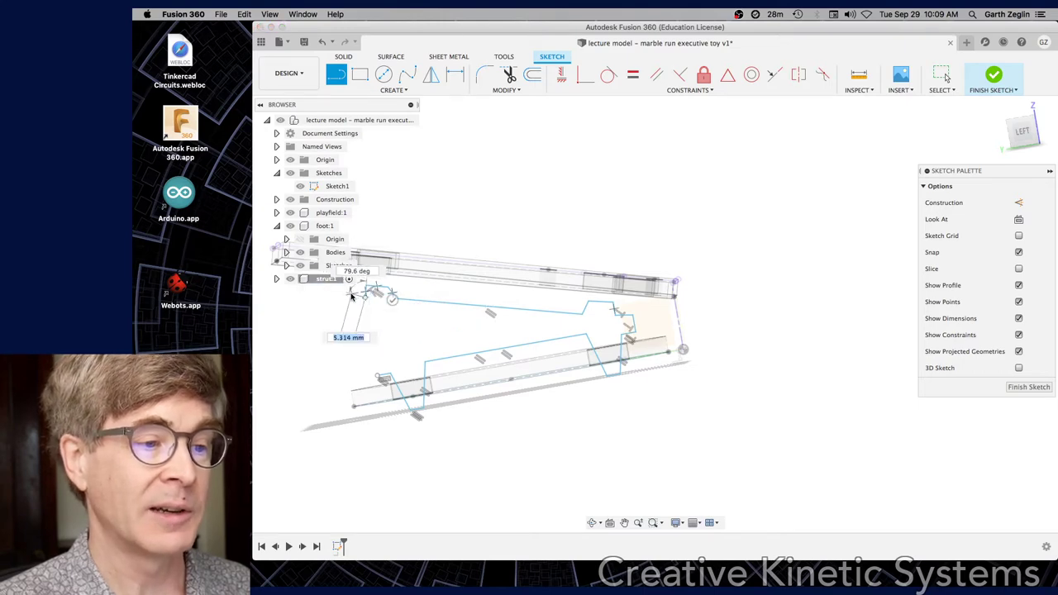
click(379, 378)
key(Escape)
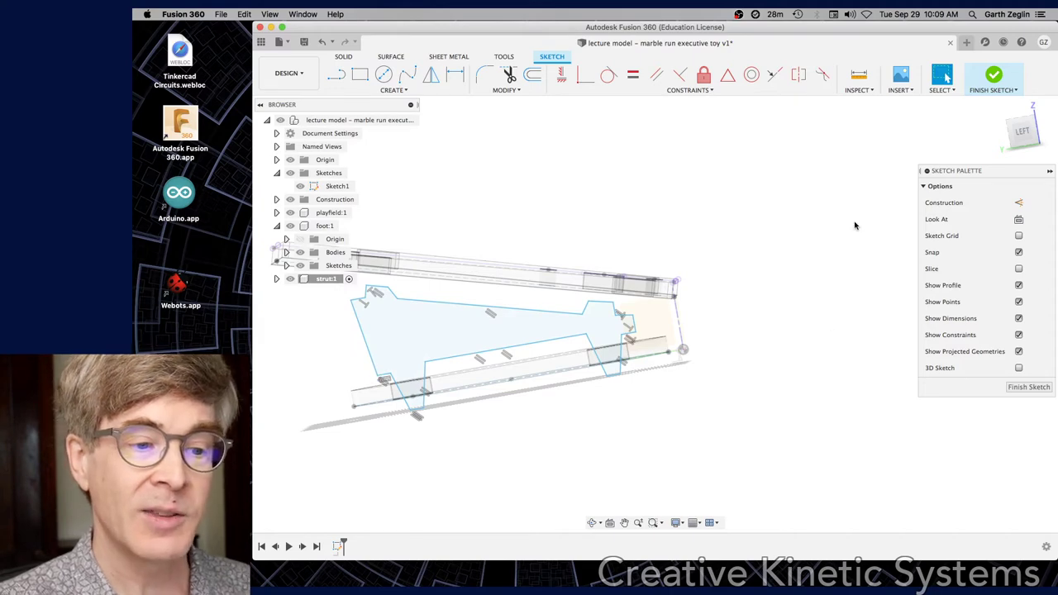
- Apply a coincident constraint between the foot's top line and the strut profile's long lower edge
click(1023, 131)
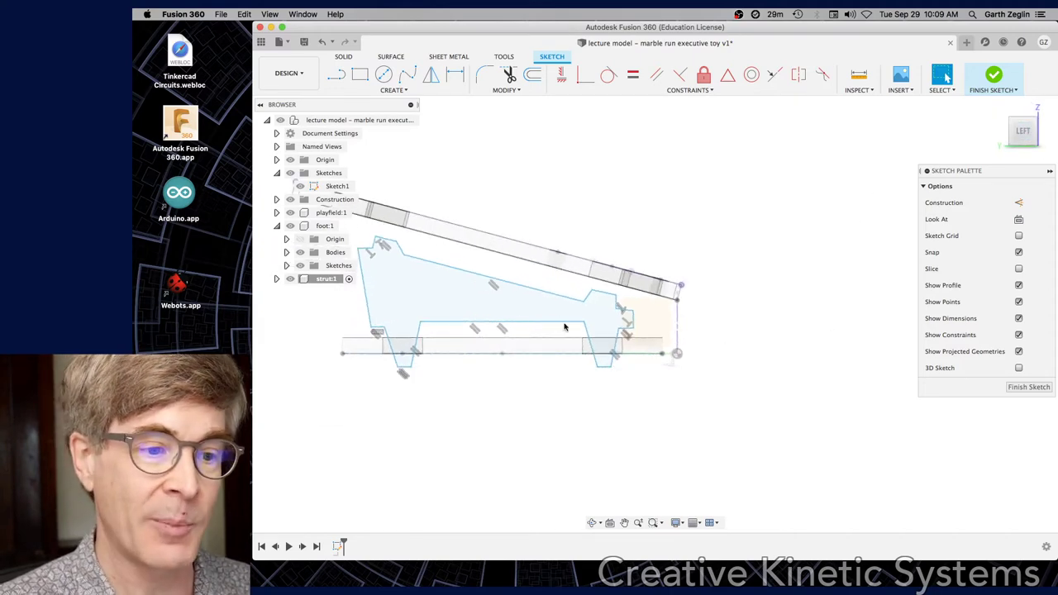
mouse_move(478, 386)
shift+middle_down()
mouse_move(529, 347)
mouse_move(470, 306)
mouse_move(475, 325)
mouse_move(545, 348)
shift+middle_up()
scroll(475, 325, up, 5)
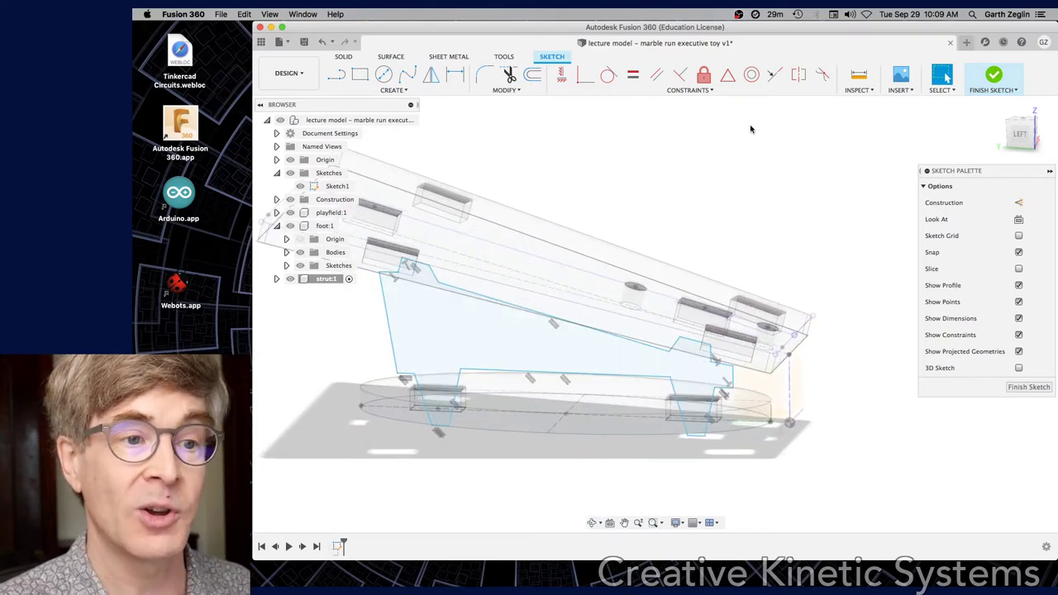
click(774, 75)
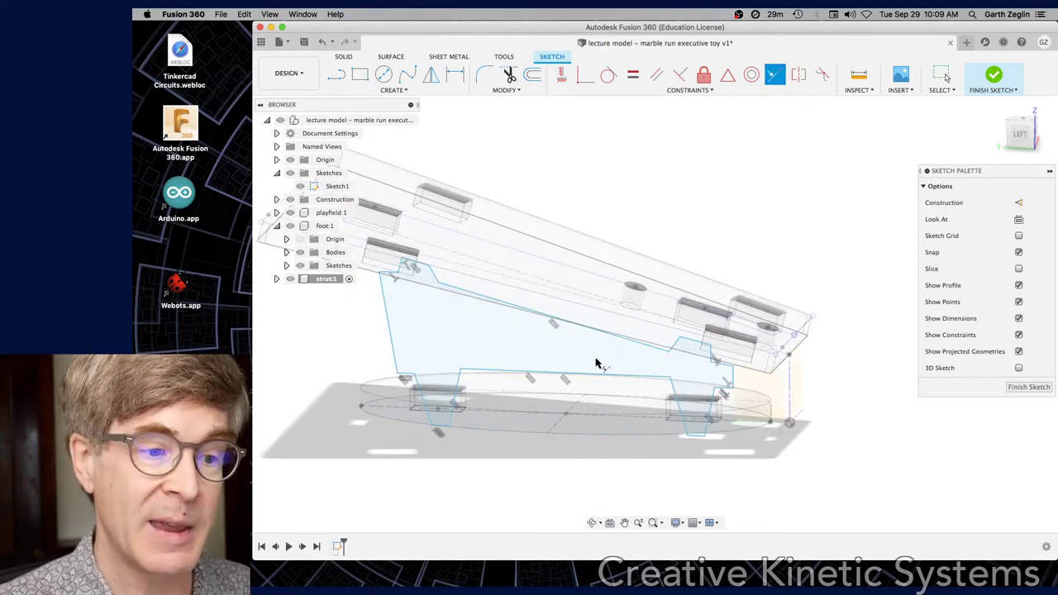
click(634, 394)
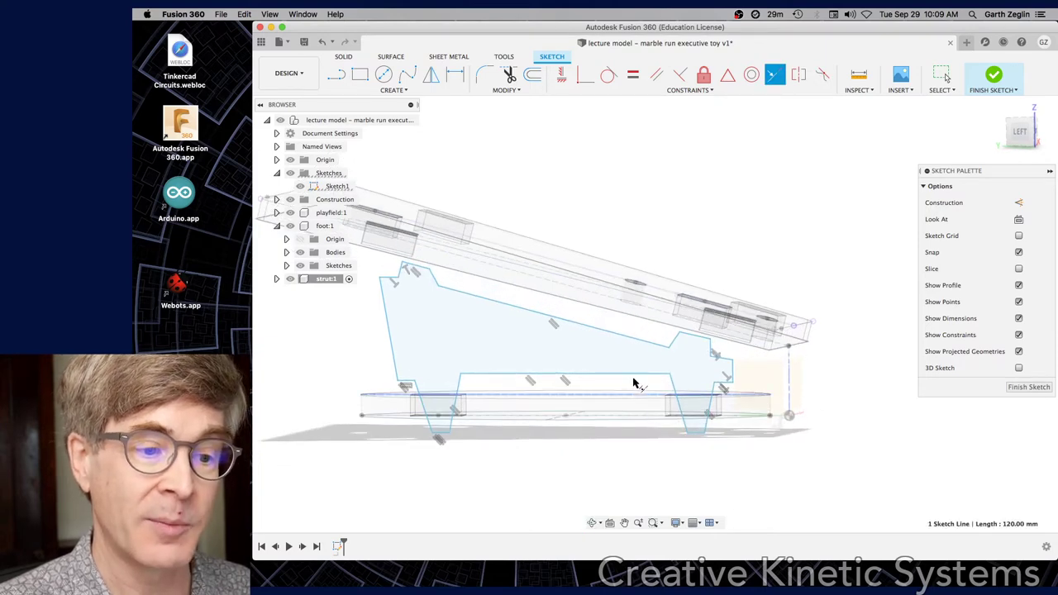
click(634, 373)
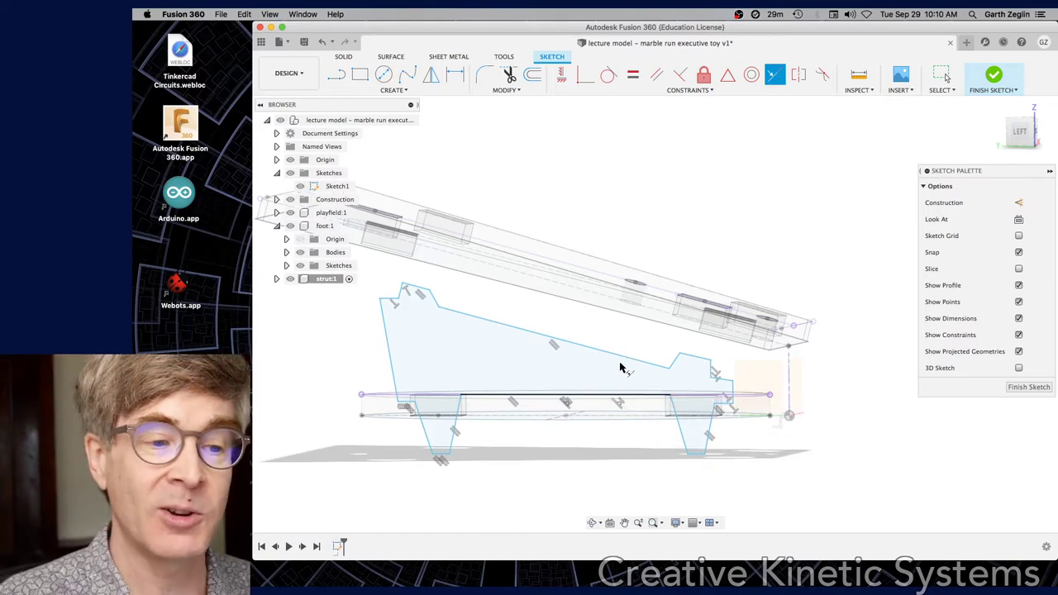
shift+middle_drag(604, 347, 584, 326)
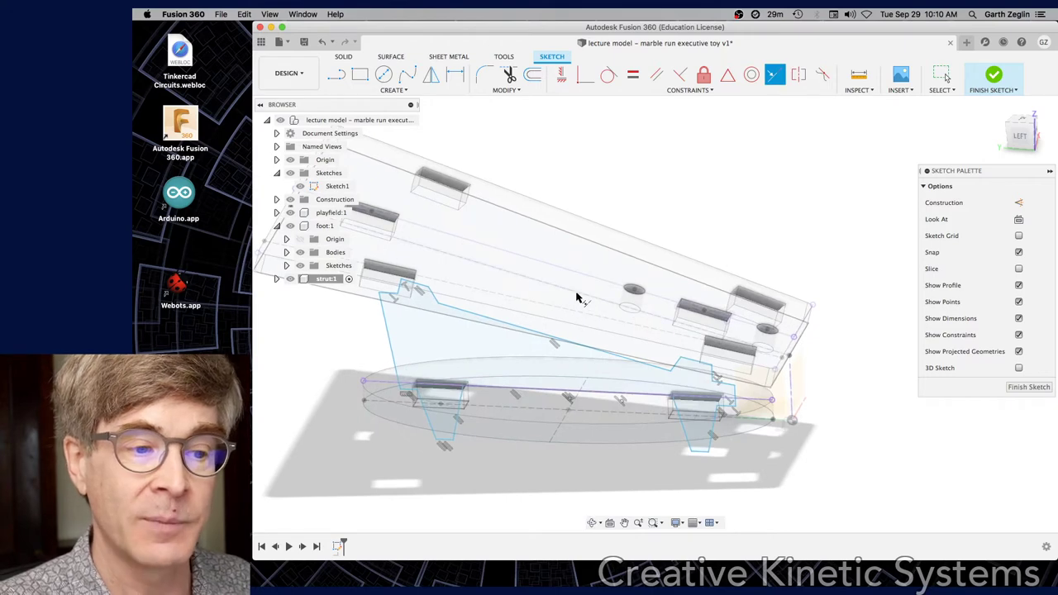
- Apply a collinear constraint between the strut's long sloping upper edge and the playfield's underside line
shift+middle_drag(587, 374, 591, 372)
click(594, 354)
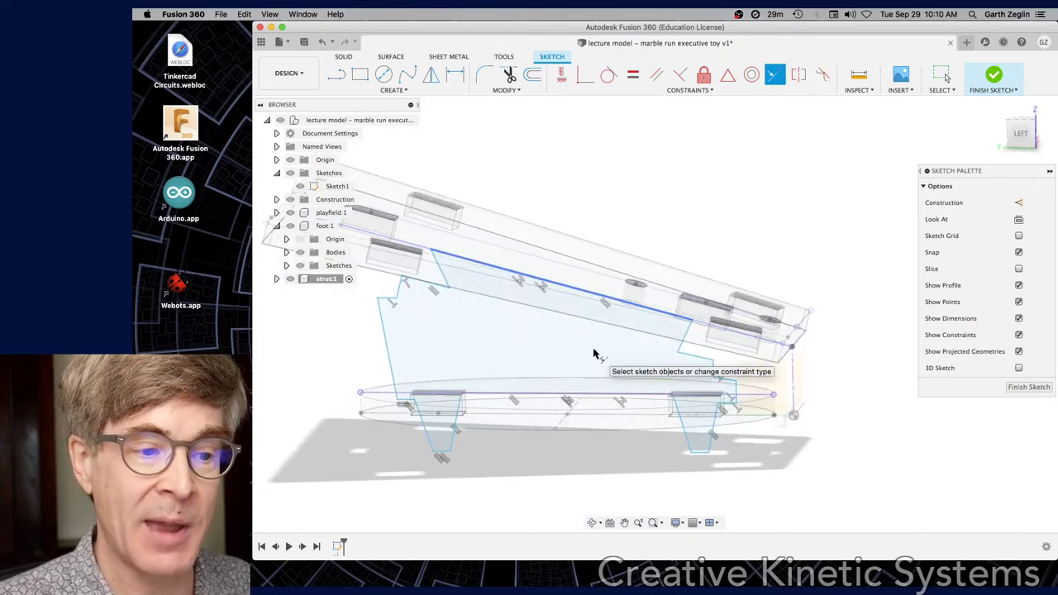
key(Escape)
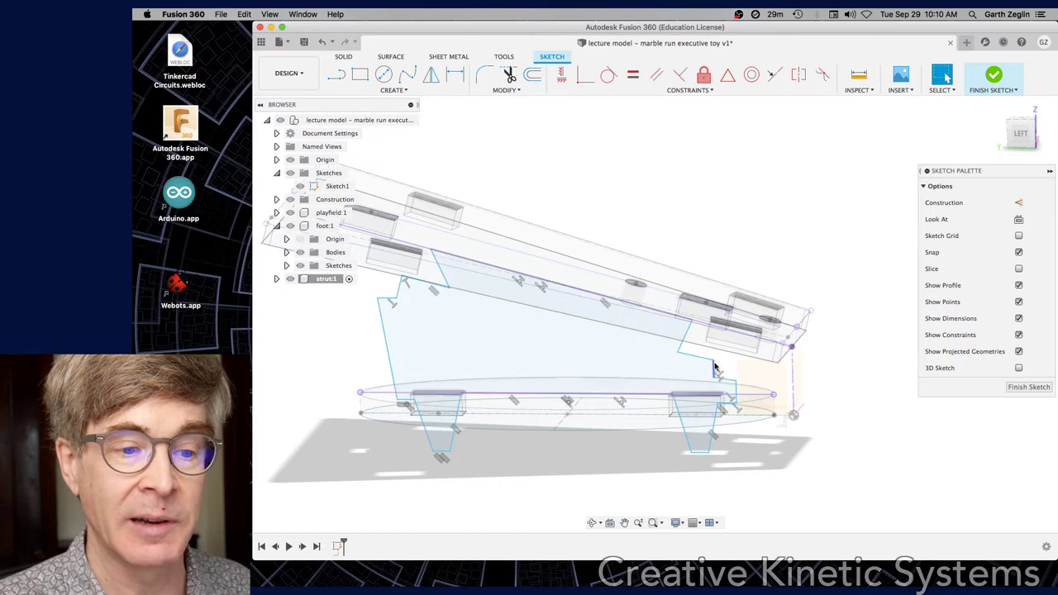
- Move the corners of both upper tabs so the tabs reach up through the playfield
click(710, 356)
drag(713, 356, 729, 304)
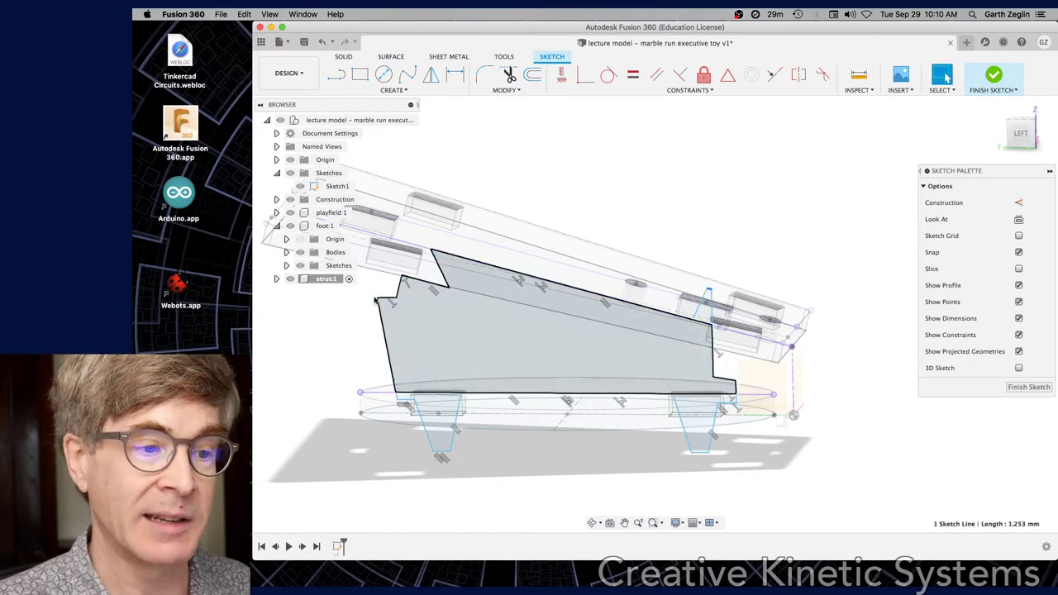
click(441, 239)
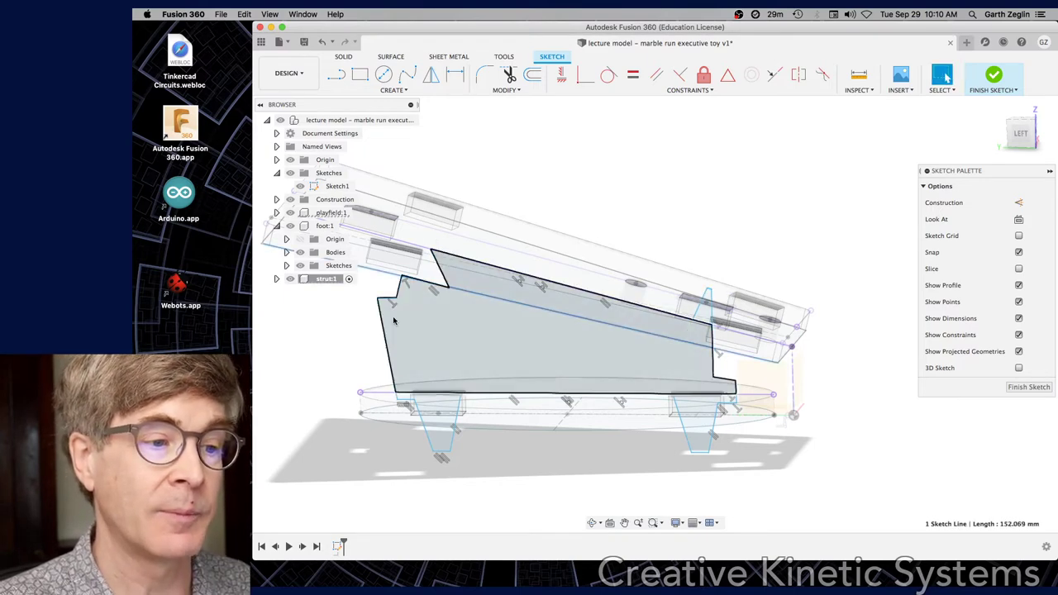
middle_drag(426, 354, 529, 364)
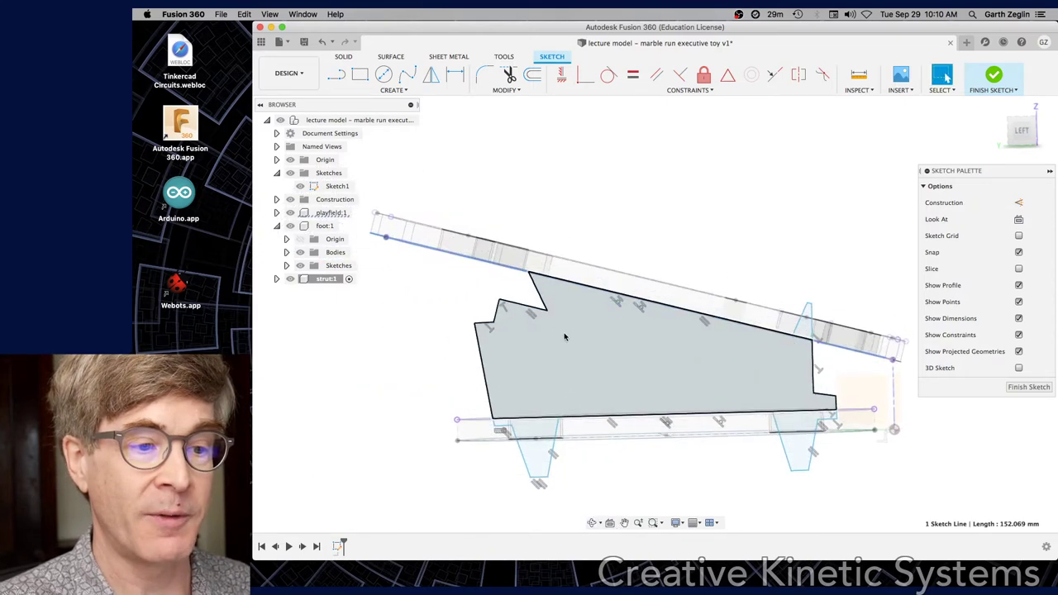
click(533, 277)
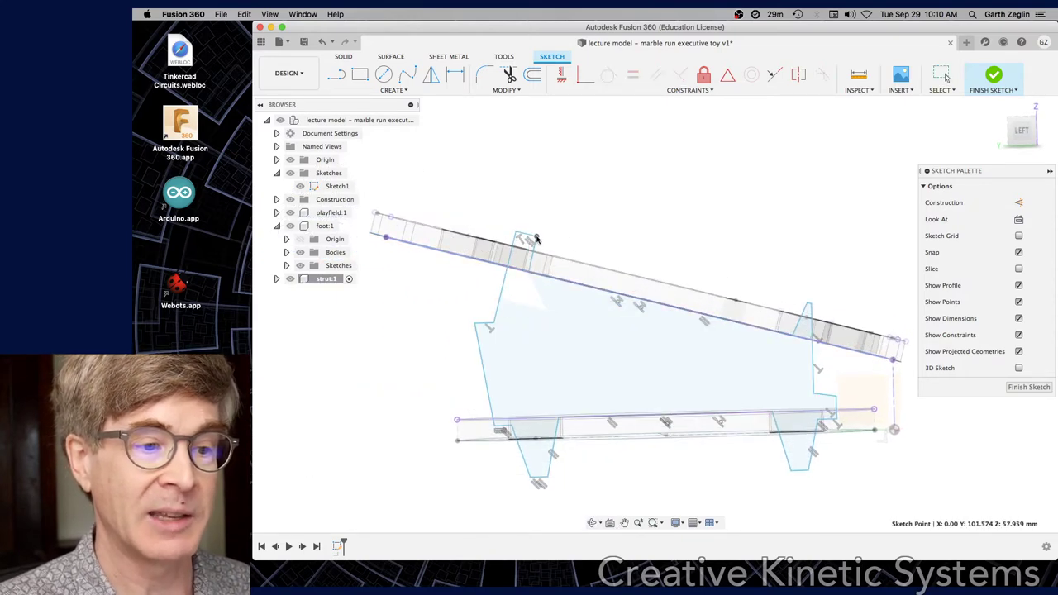
- Delete the perpendicular constraint at the top corner of the upper tab at the playfield's raised end
click(594, 359)
scroll(618, 314, up, 1)
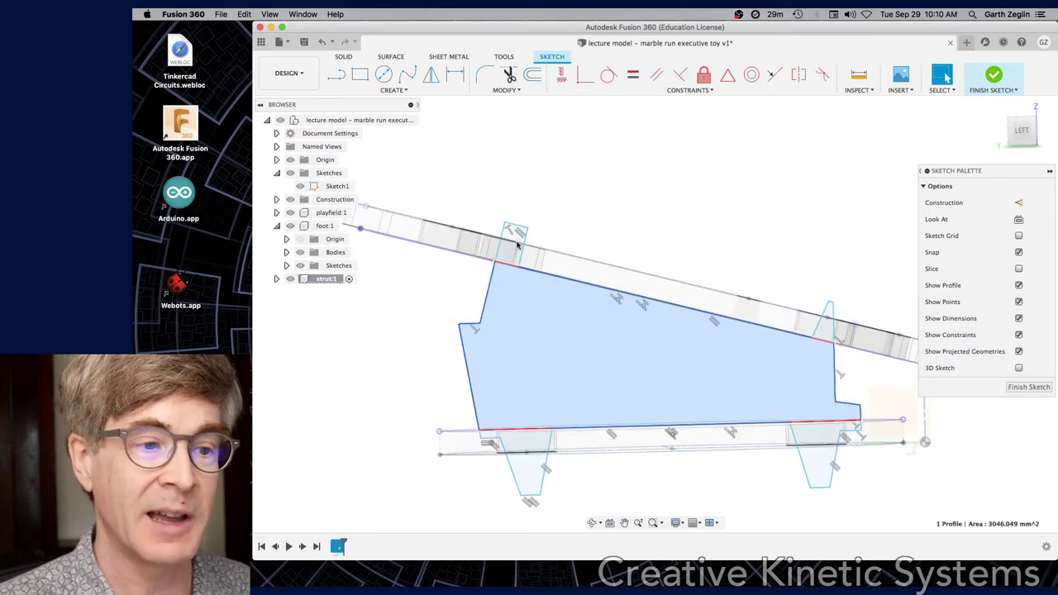
scroll(518, 242, up, 2)
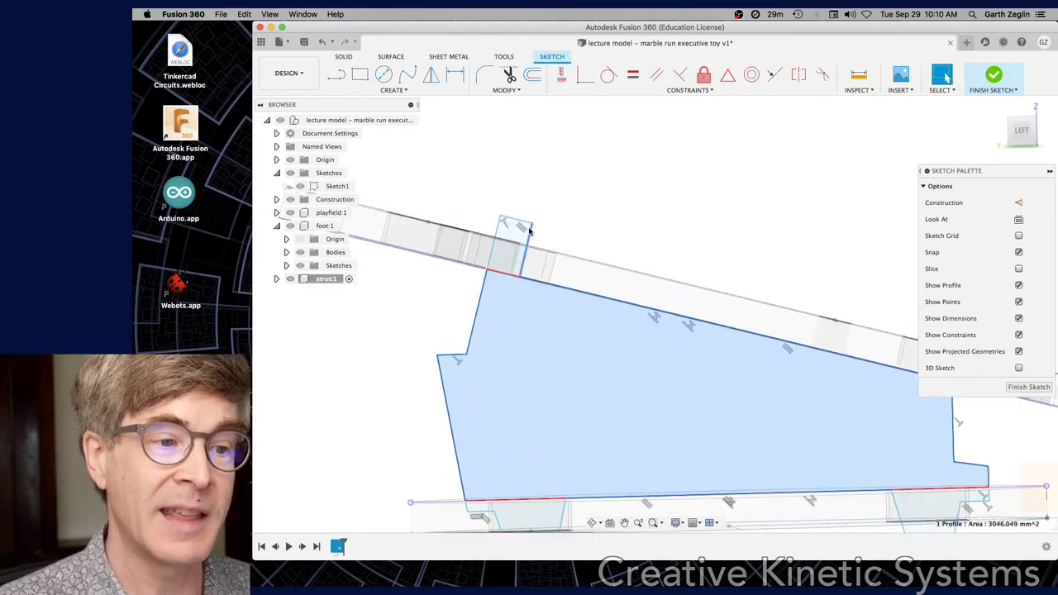
click(504, 227)
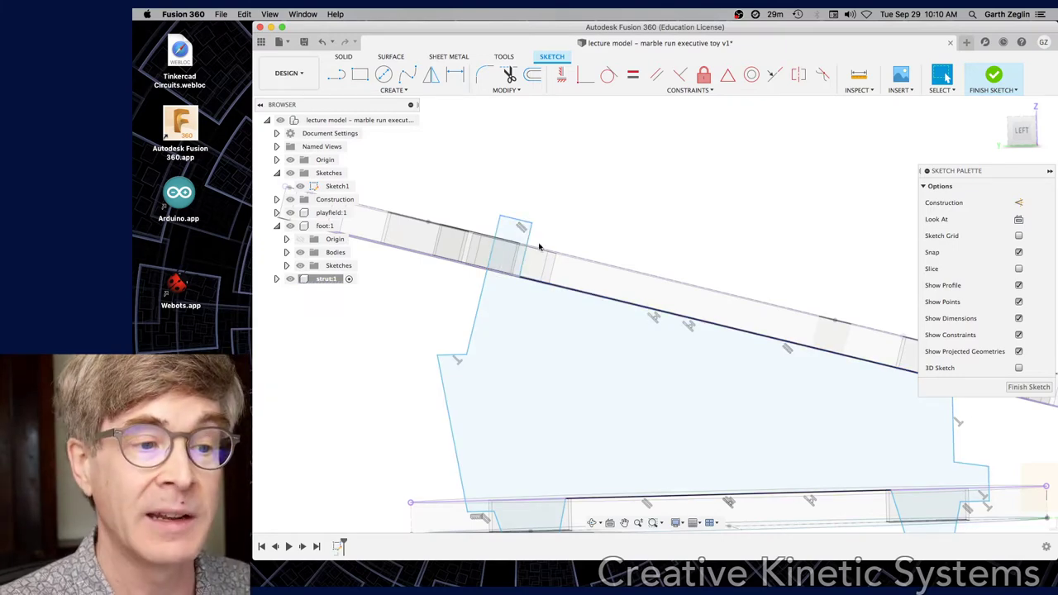
- Pull the inner corner of the strut's small stepped edge outward, beyond the steep side beneath the playfield's raised end
scroll(539, 247, down, 3)
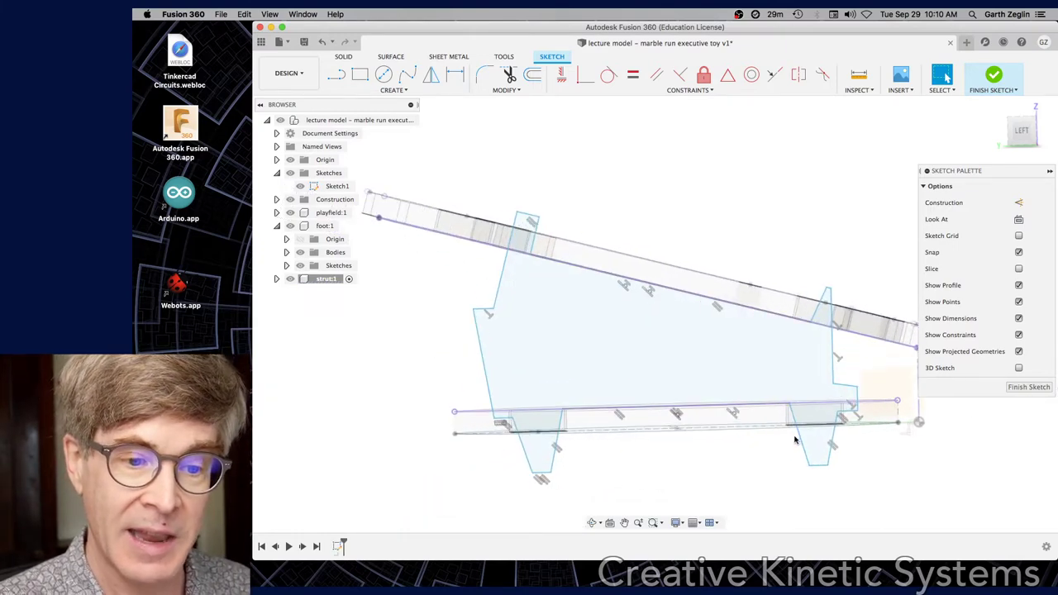
mouse_move(684, 451)
shift+middle_down()
mouse_move(673, 436)
mouse_move(666, 458)
mouse_move(685, 449)
mouse_move(661, 395)
mouse_move(488, 240)
shift+middle_up()
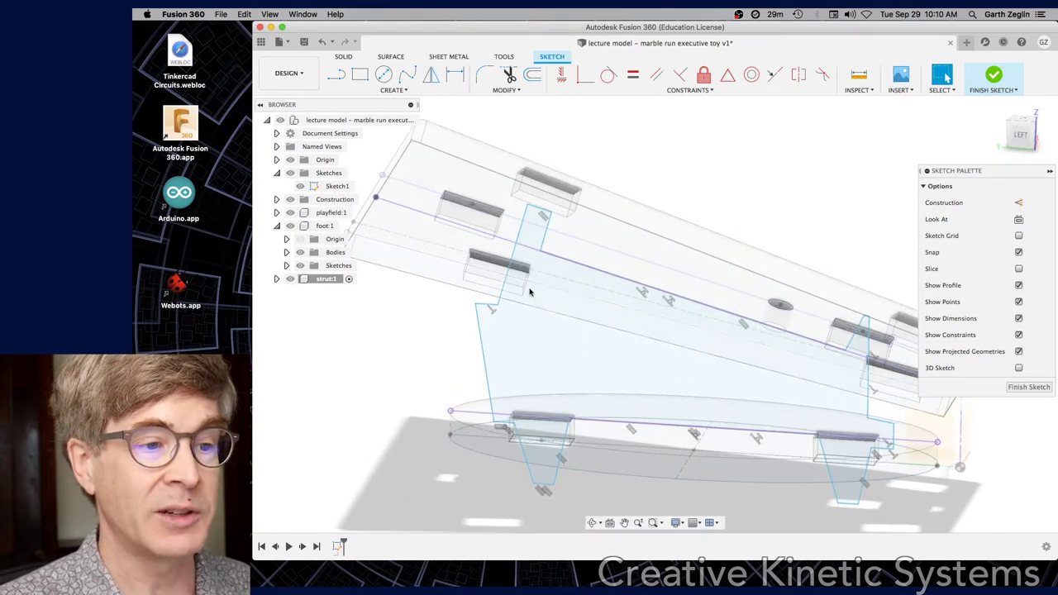
click(503, 307)
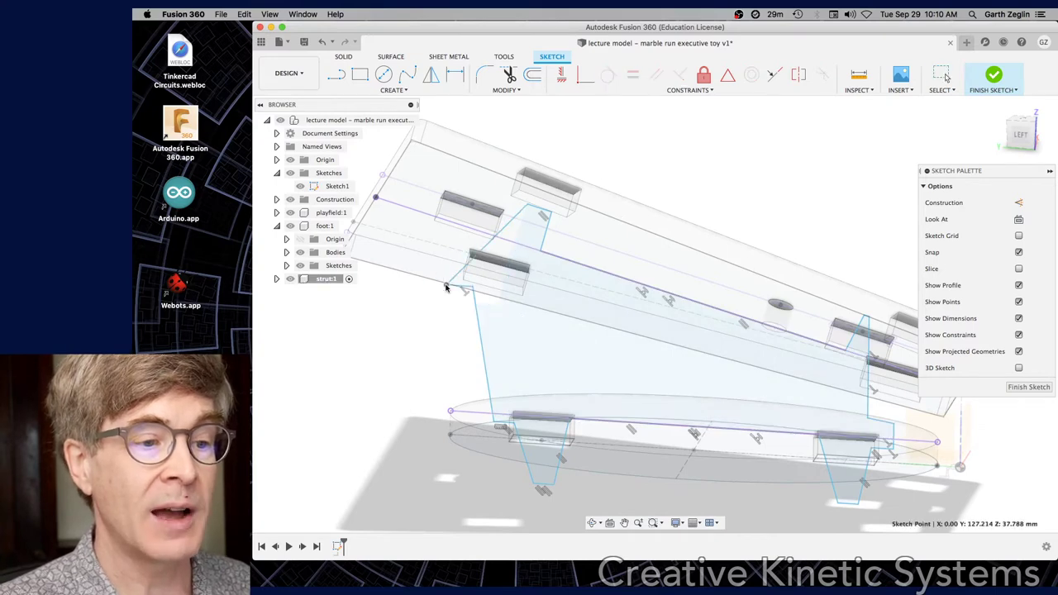
shift+middle_drag(476, 264, 477, 266)
key(Escape)
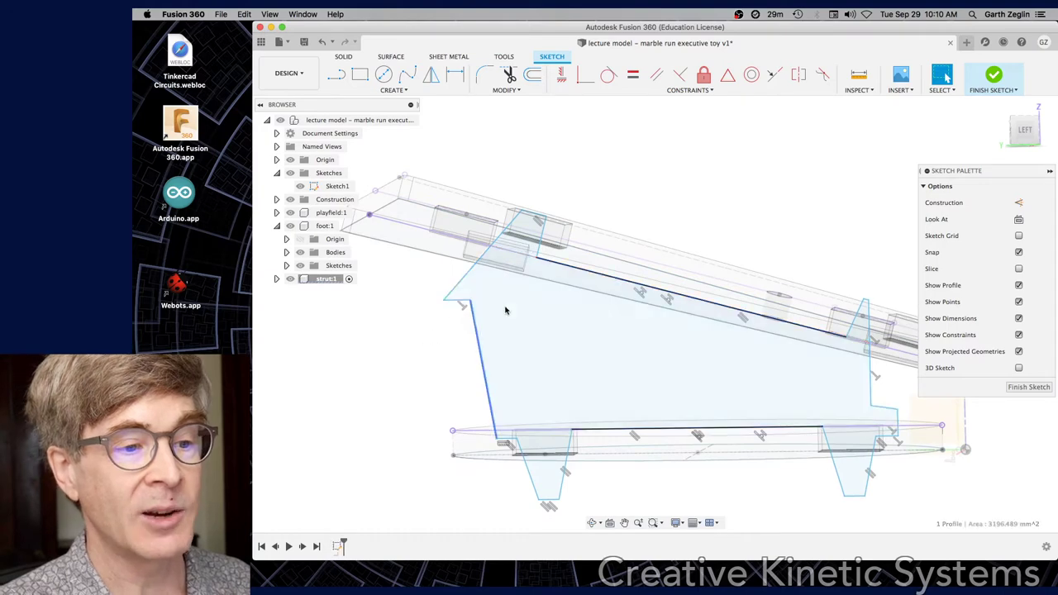
- Delete the small stepped edge's perpendicular constraint and make that edge collinear with the playfield's underside line
click(456, 301)
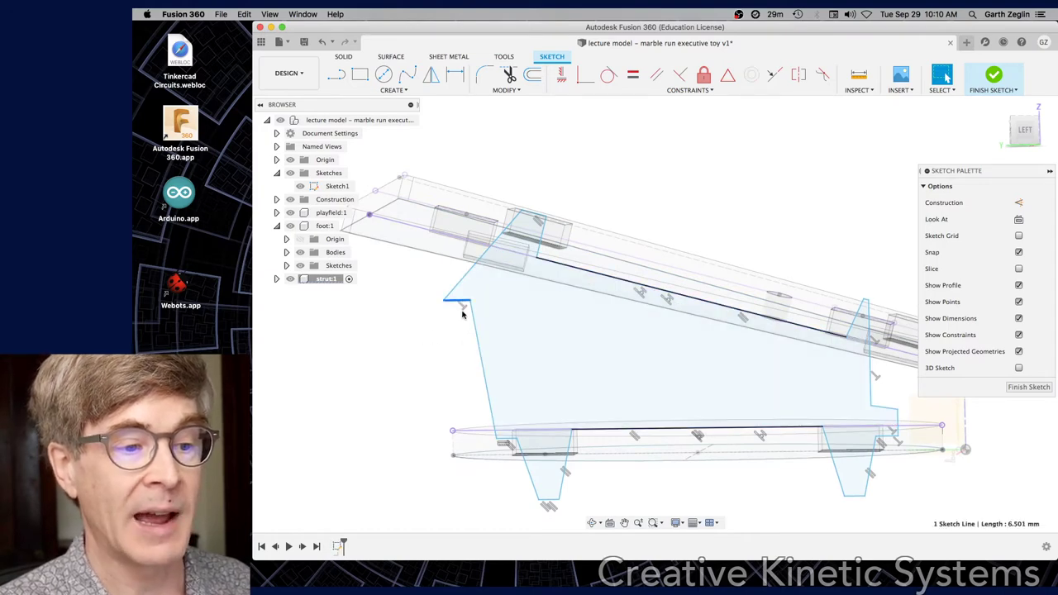
click(463, 313)
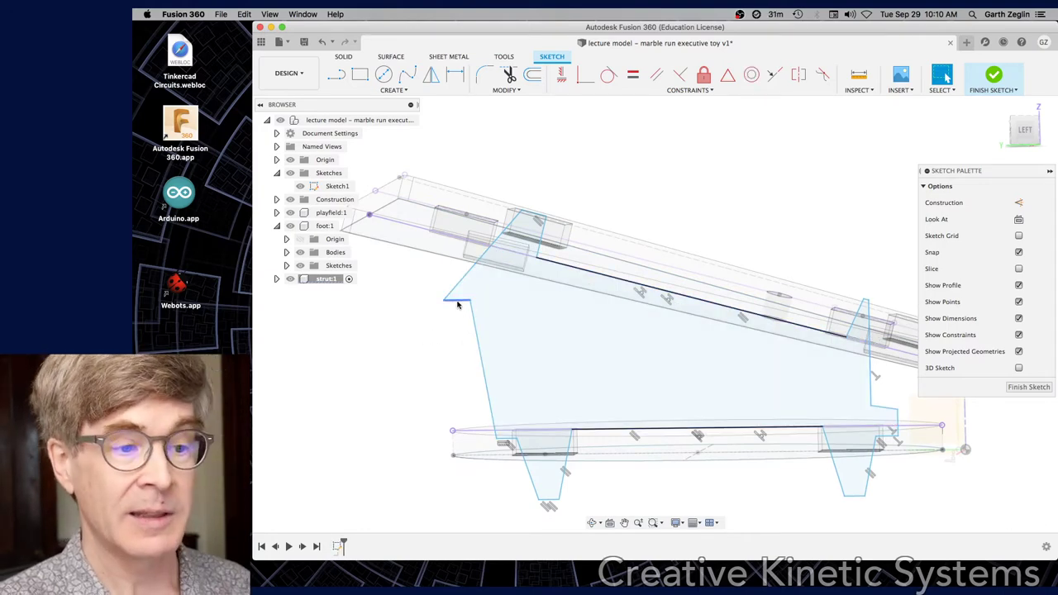
click(775, 76)
click(592, 276)
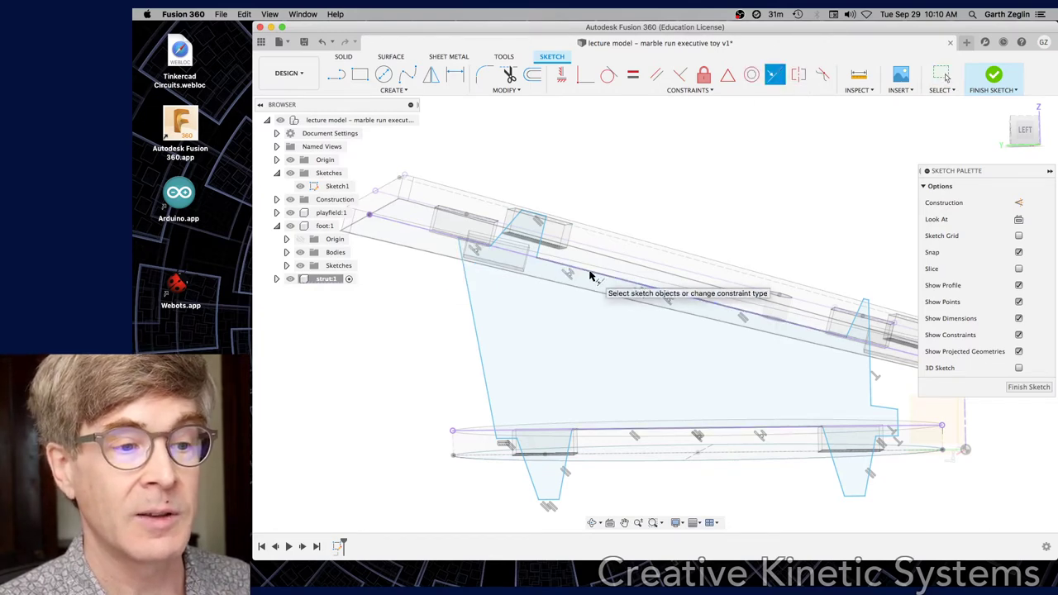
- Make the short lower edges outside both foot tabs collinear with the foot's top line
click(509, 441)
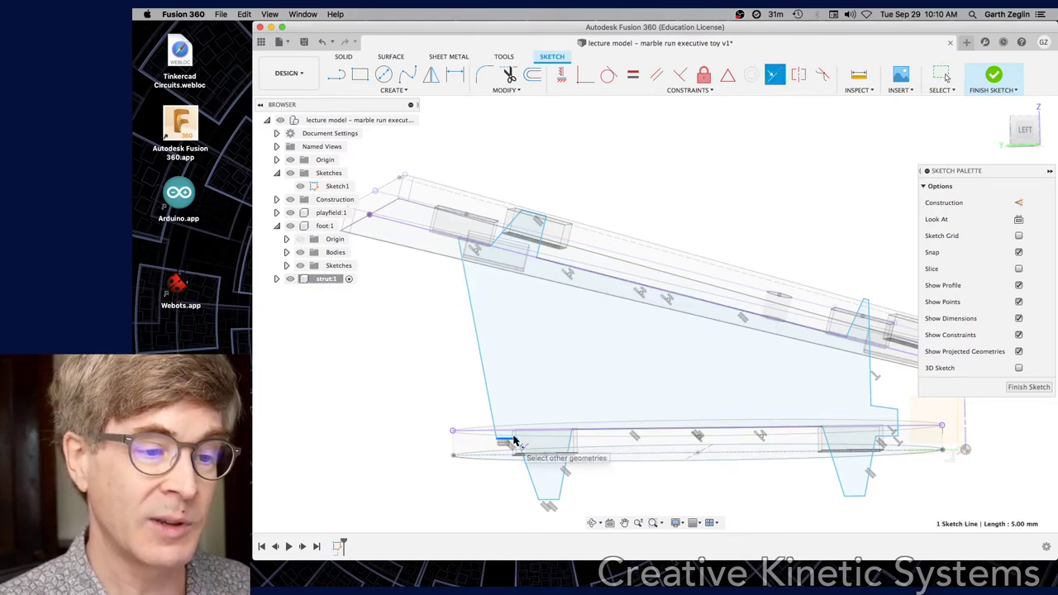
click(860, 451)
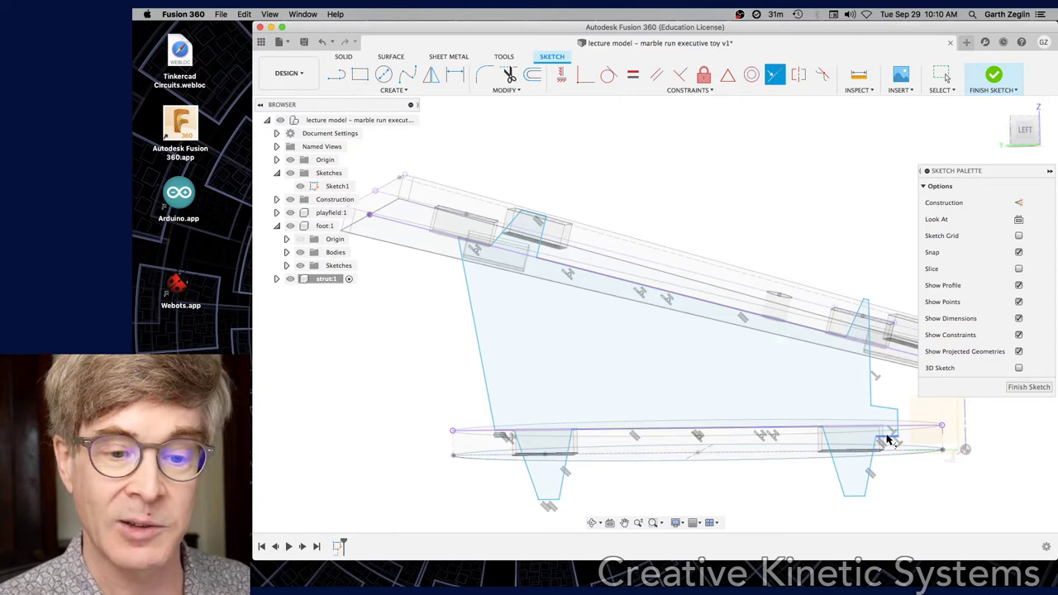
click(860, 434)
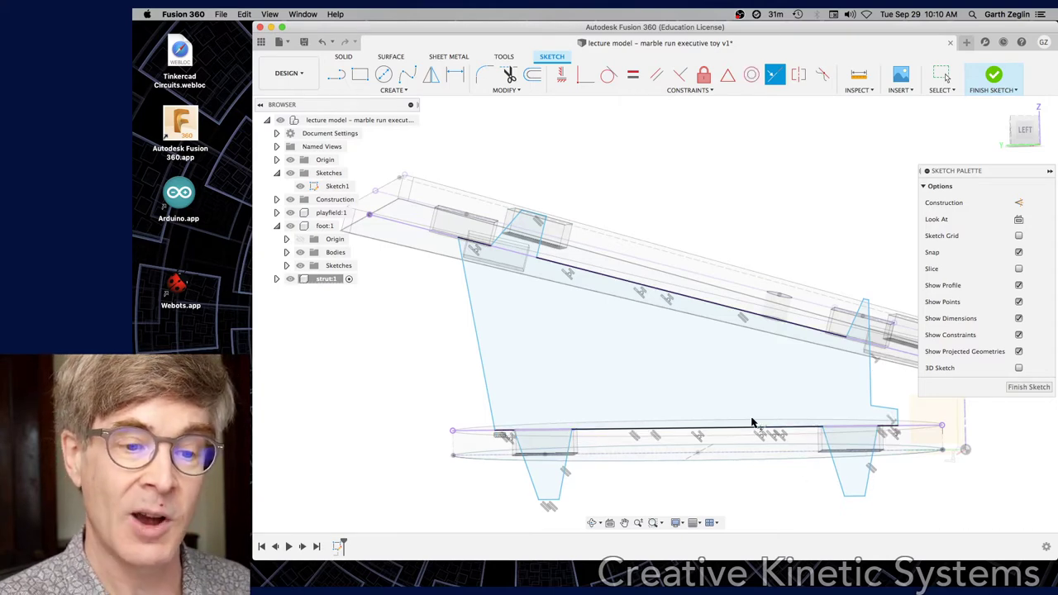
- Slide the strut's upper outer corner along the playfield line to near the playfield's raised end
shift+middle_drag(752, 423, 740, 428)
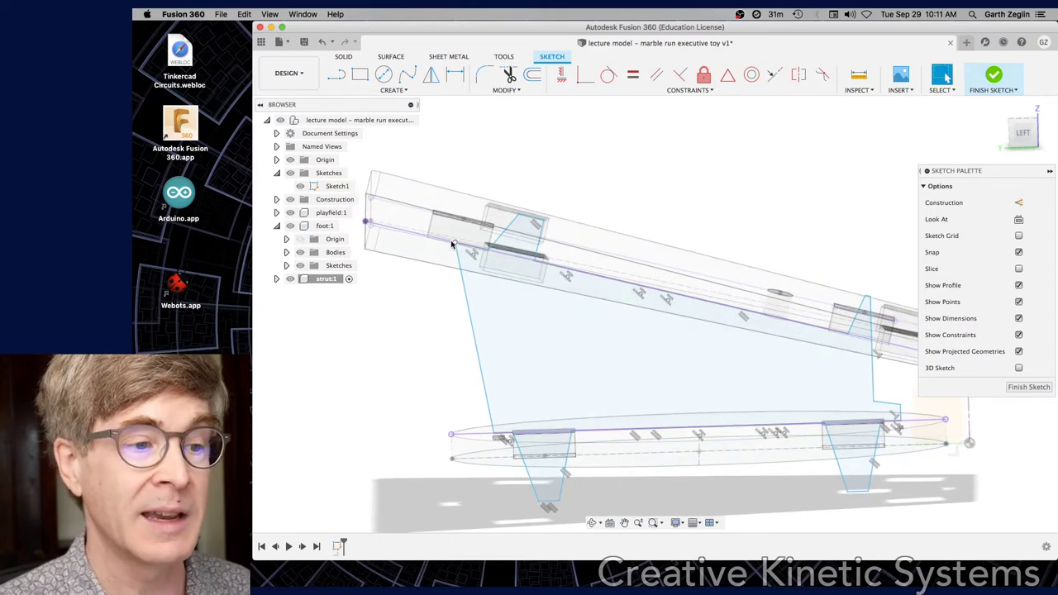
scroll(443, 310, up, 10)
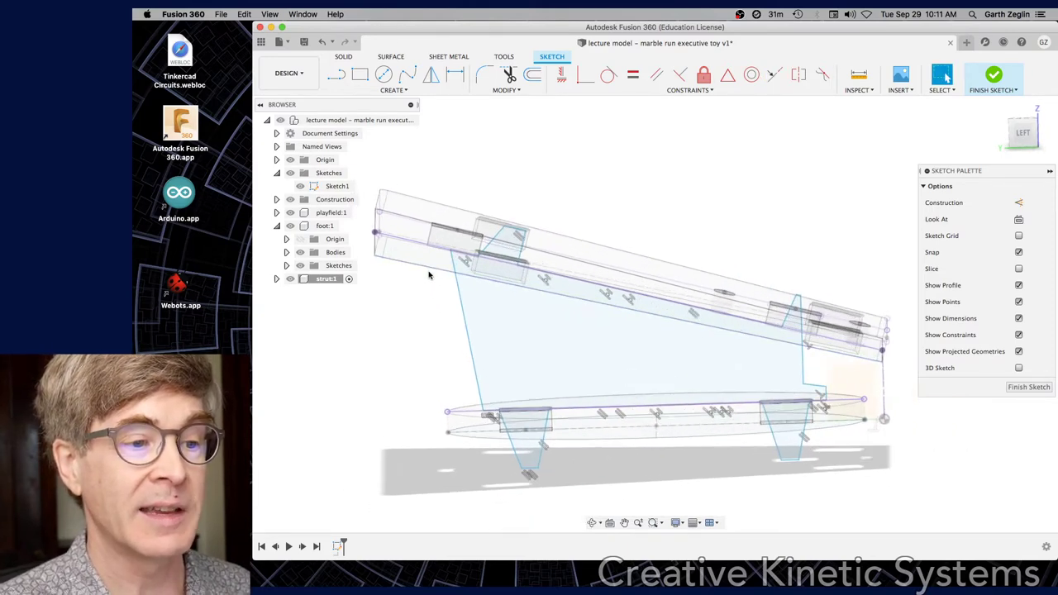
scroll(502, 261, down, 5)
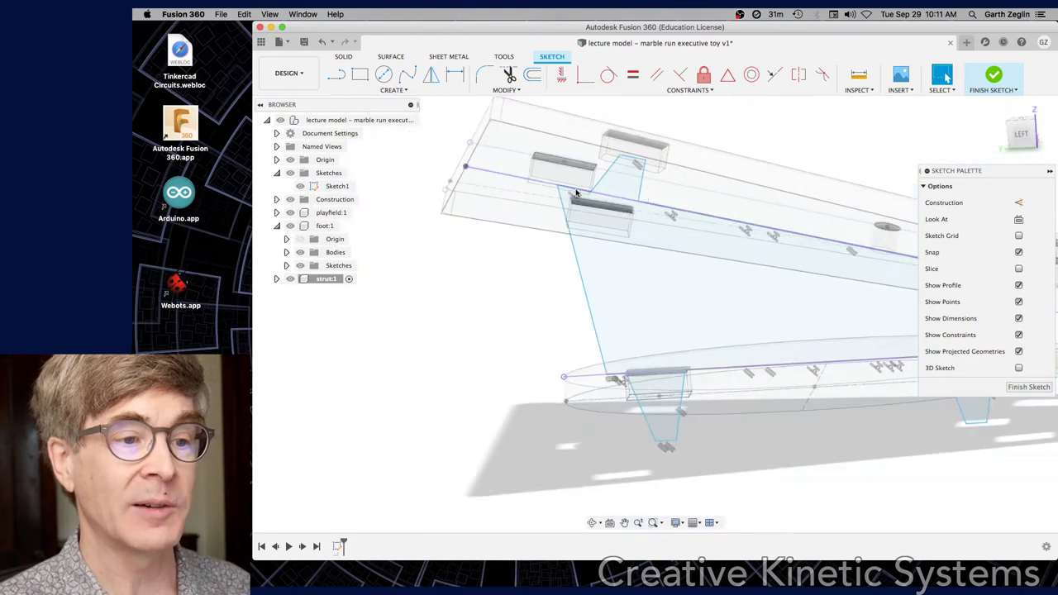
scroll(560, 177, up, 5)
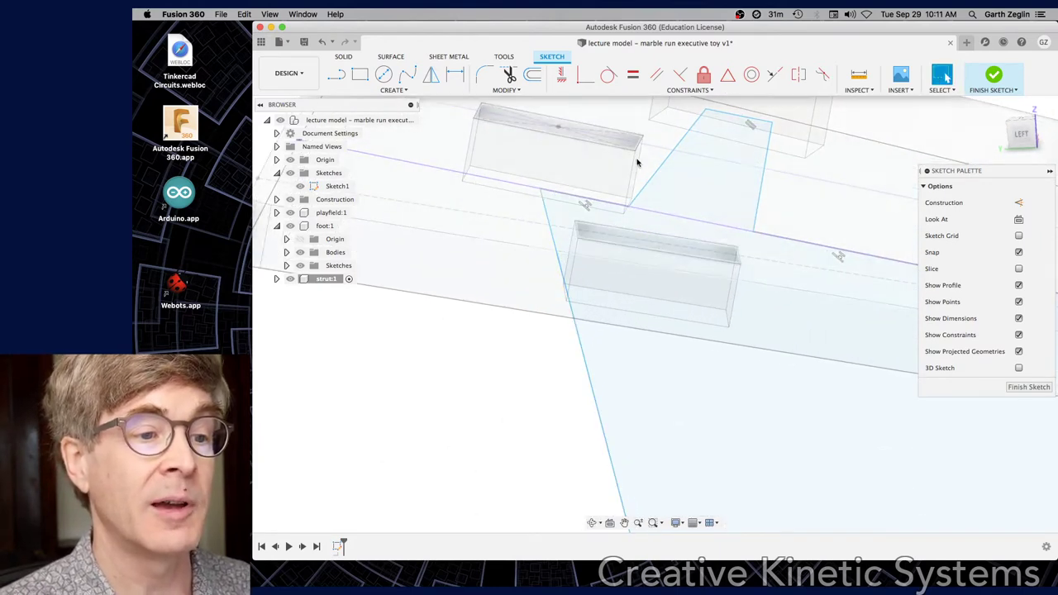
scroll(587, 233, down, 3)
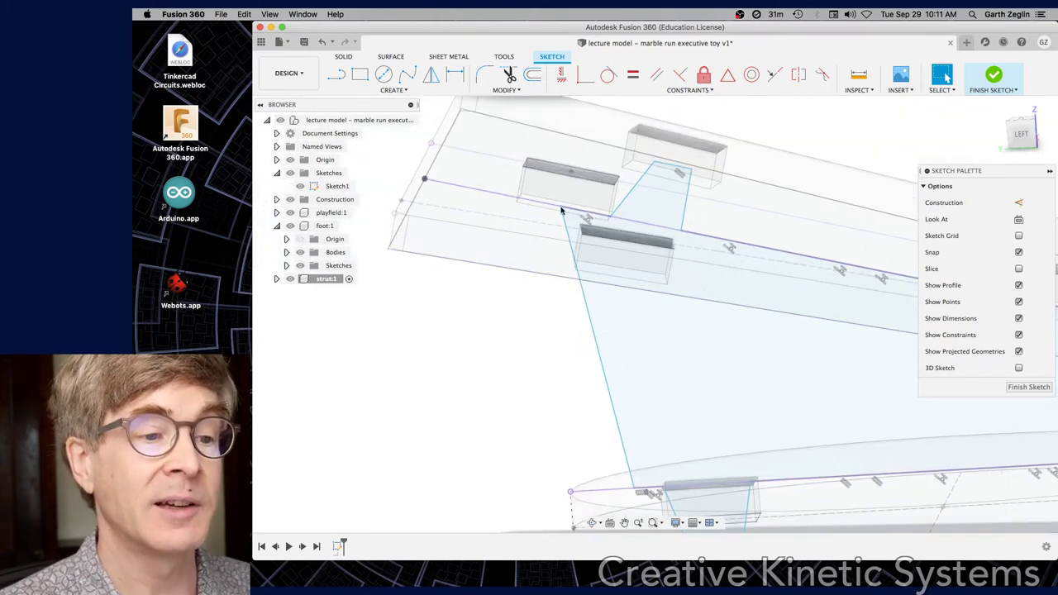
drag(562, 211, 452, 184)
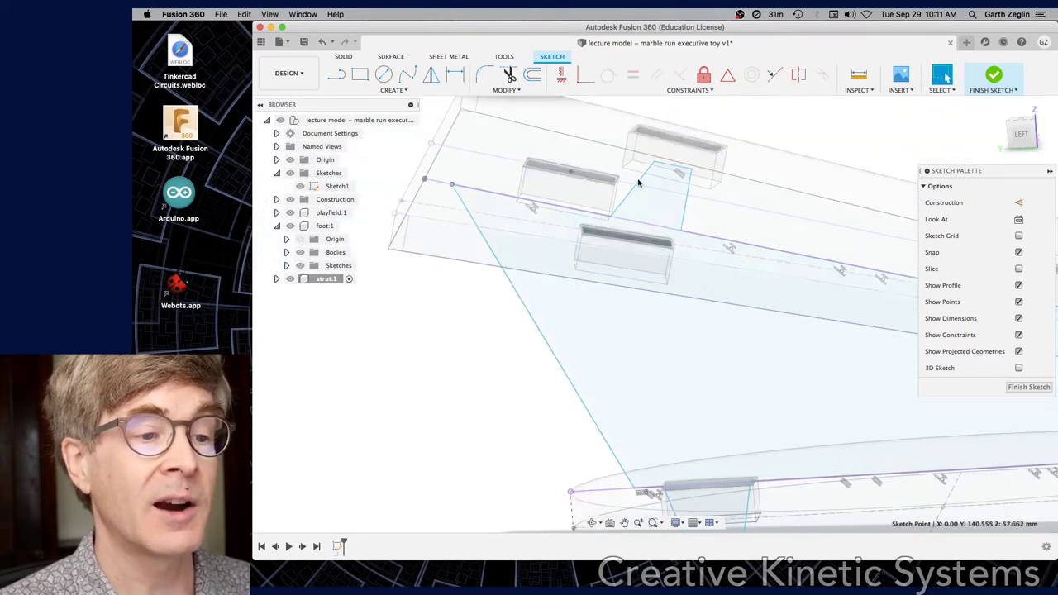
- Shift the nearby upper tab's outer base corner and its top corners toward the playfield's raised end
drag(608, 215, 501, 195)
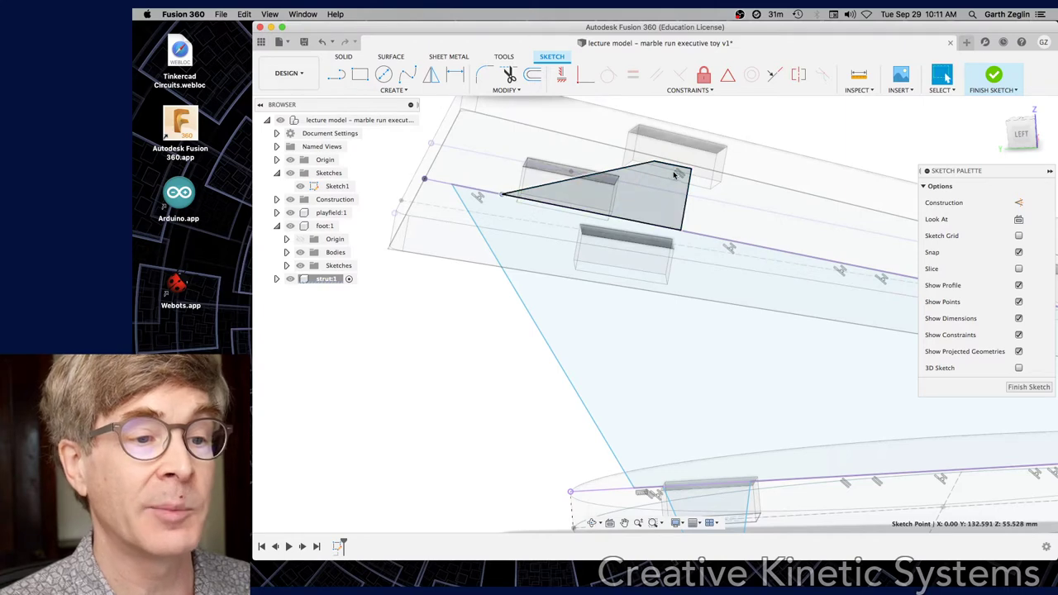
drag(655, 168, 620, 187)
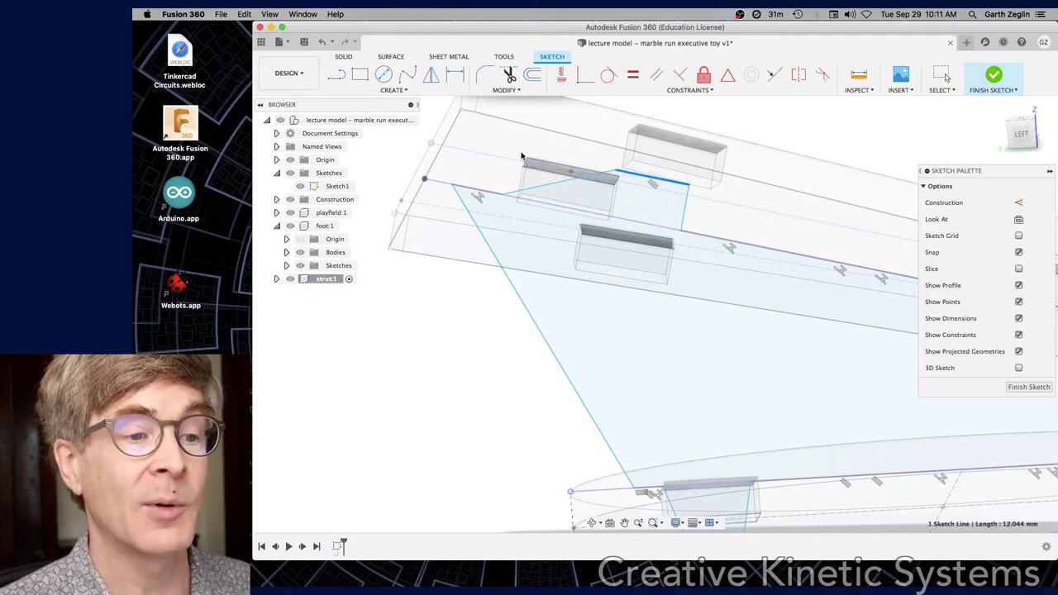
click(684, 209)
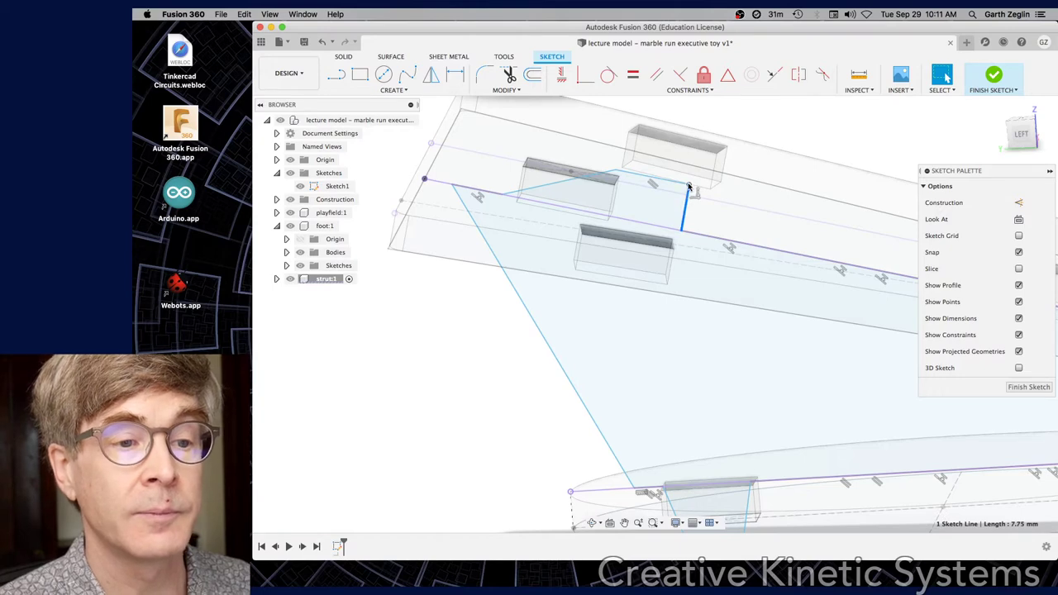
mouse_move(689, 187)
mouse_down()
mouse_move(621, 170)
mouse_move(643, 172)
mouse_up()
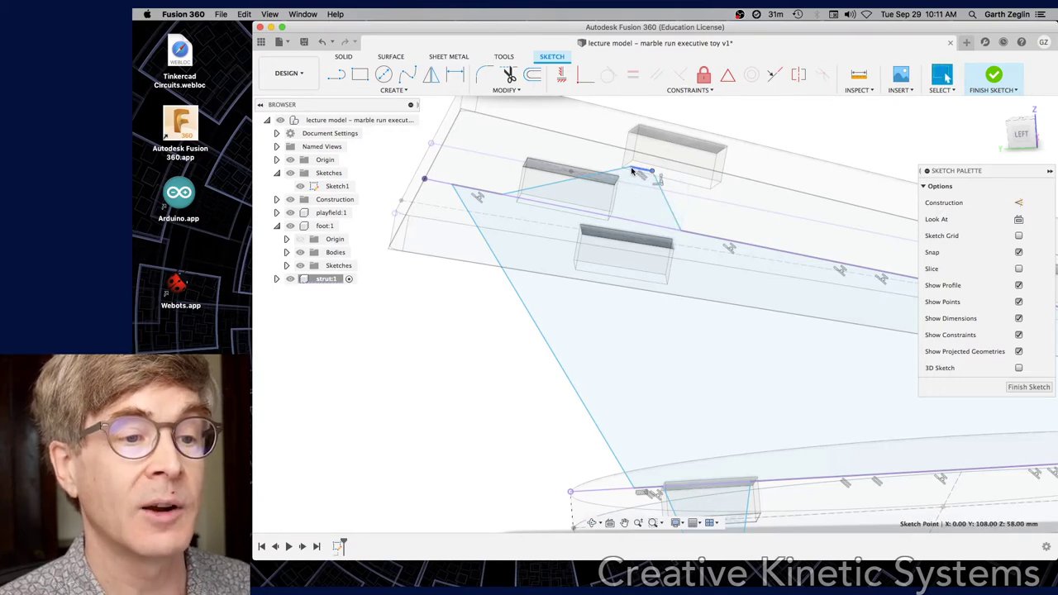
- Delete the coincident constraint joining the tab's top edge to its inner side, widen the top edge outward, and pull the loose ends apart
mouse_move(645, 203)
shift+middle_down()
mouse_move(643, 193)
mouse_move(661, 189)
shift+middle_up()
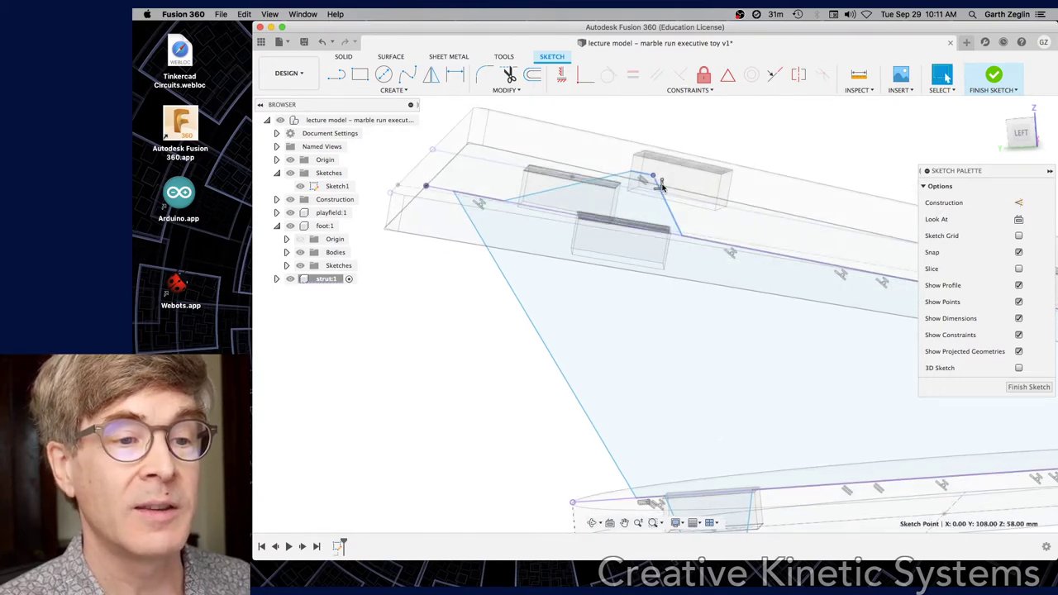
click(661, 187)
key(Delete)
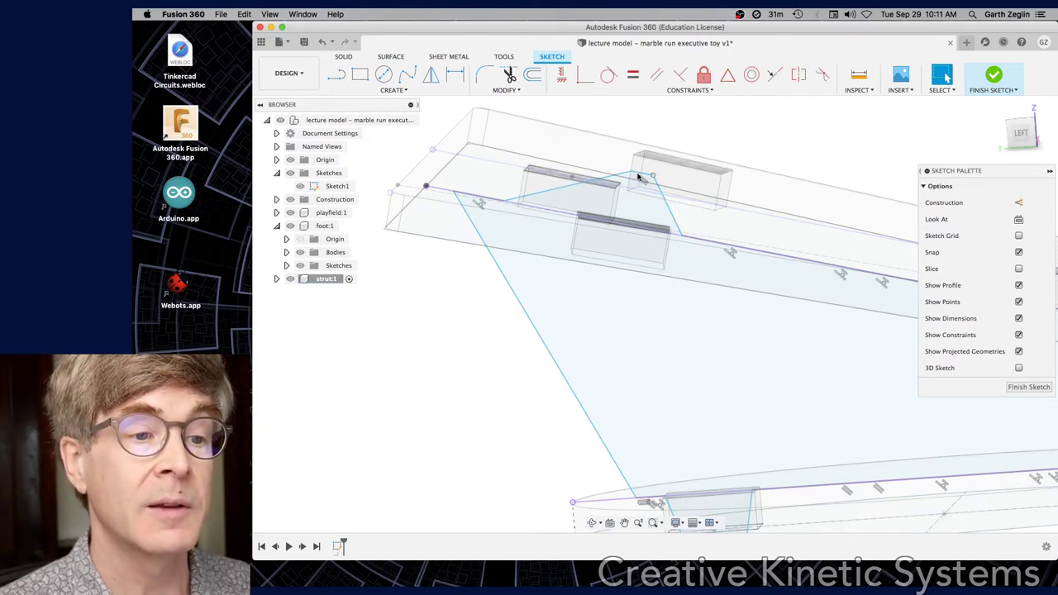
drag(630, 173, 522, 154)
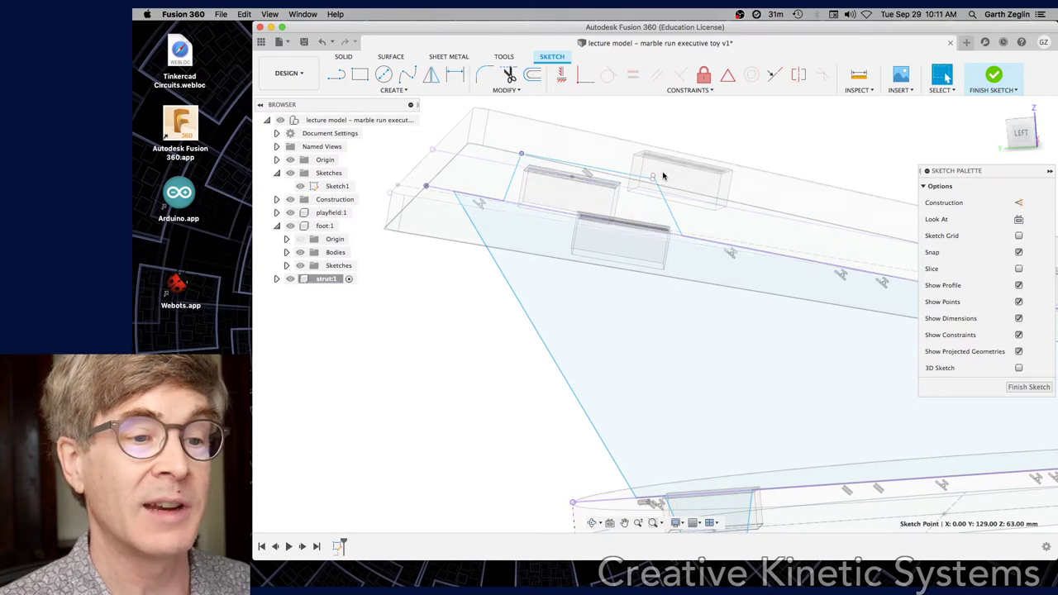
mouse_move(653, 180)
mouse_down()
mouse_move(626, 160)
mouse_move(668, 177)
mouse_move(616, 182)
mouse_move(668, 131)
mouse_up()
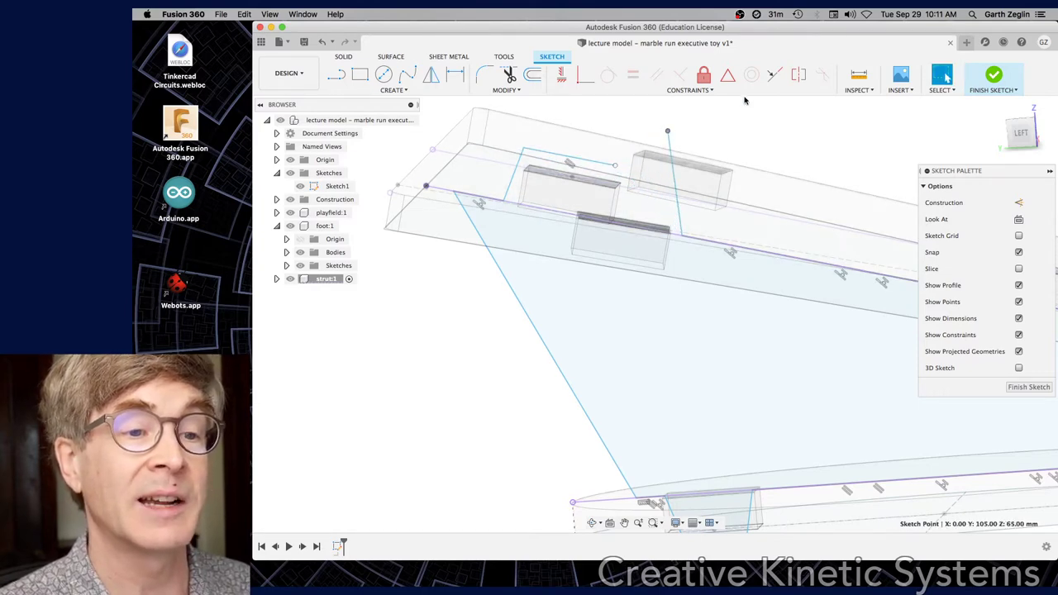
- Rejoin the tab's top edge and inner side with a coincident constraint between their loose endpoints
click(584, 81)
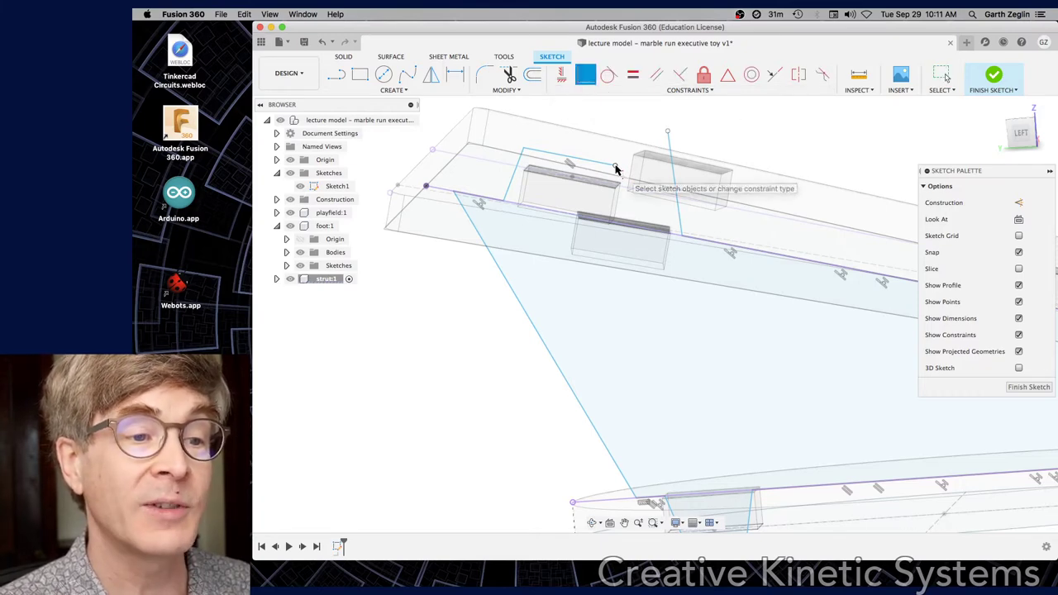
click(616, 166)
click(667, 134)
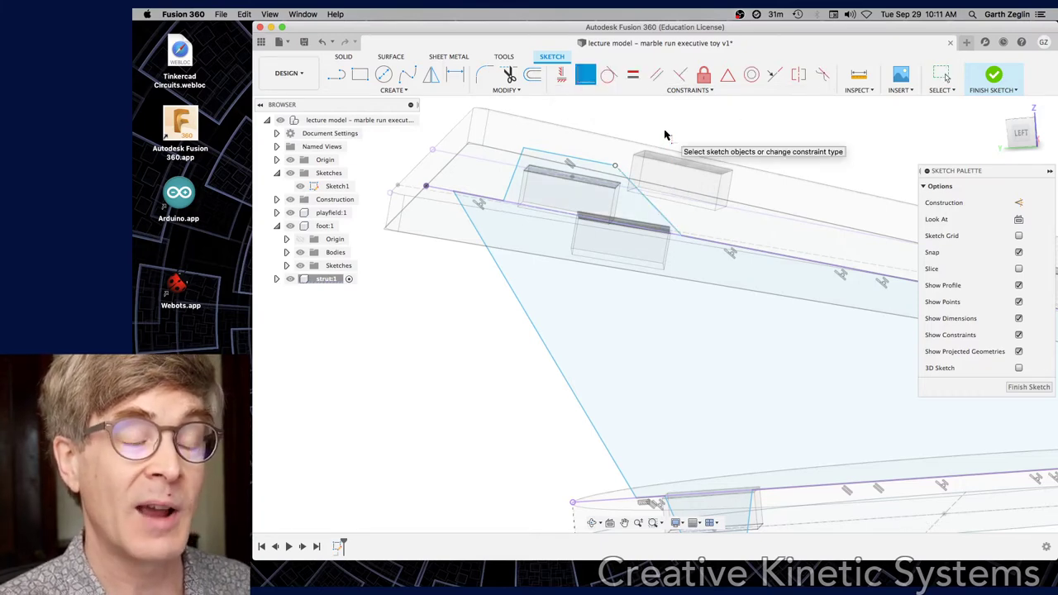
- Project the center point of the playfield slot at the upper tab into the strut sketch
mouse_move(522, 193)
shift+middle_down()
mouse_move(530, 173)
mouse_move(519, 205)
shift+middle_up()
scroll(557, 166, up, 2)
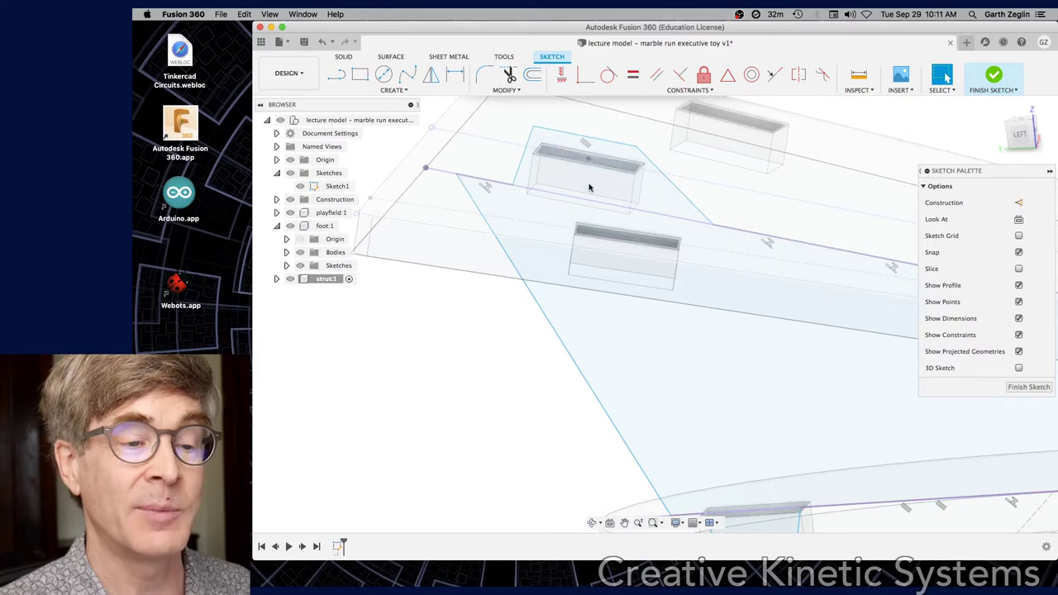
scroll(590, 181, up, 2)
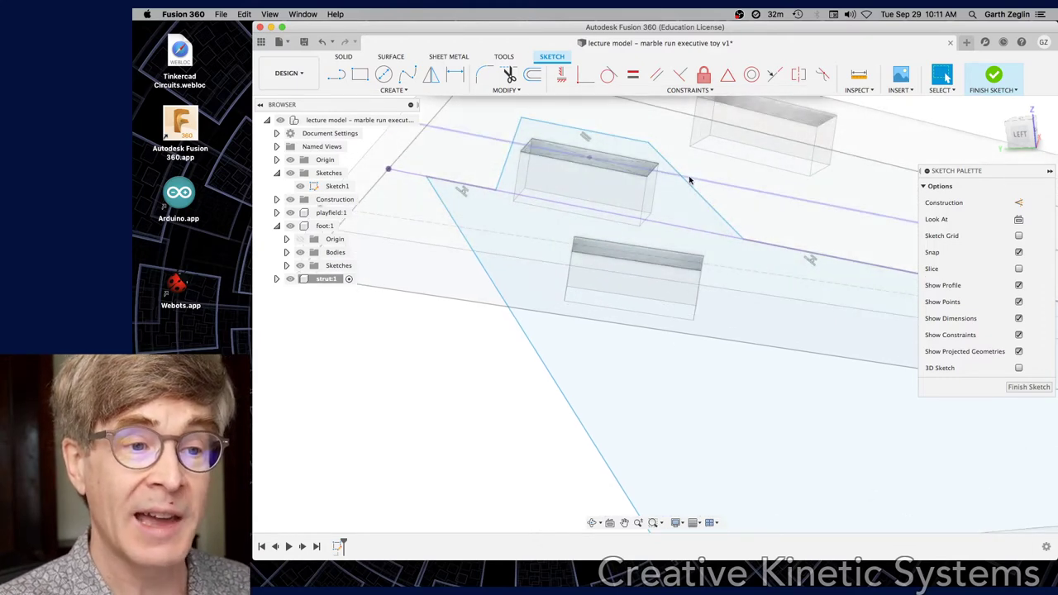
key(p)
click(590, 162)
click(868, 239)
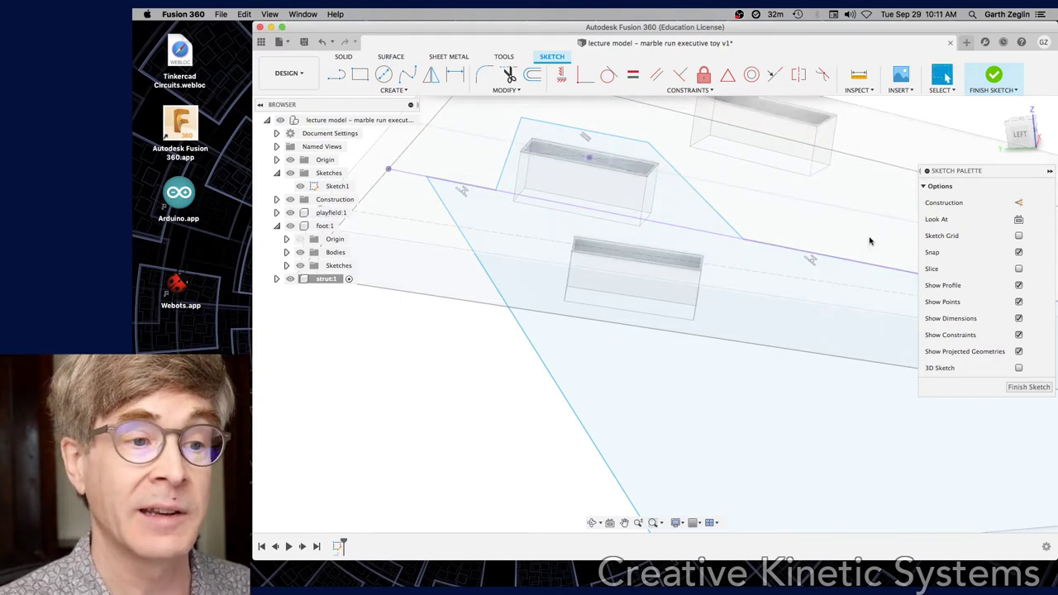
- Draw a construction line about 26.5 mm long from the projected slot center point down across the playfield line into the strut
key(l)
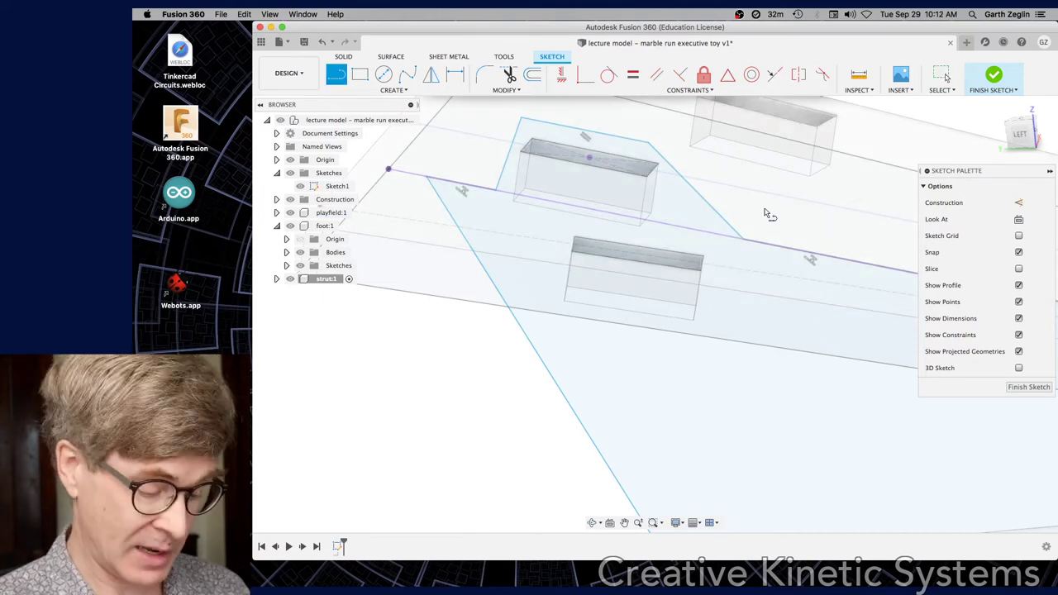
click(1019, 203)
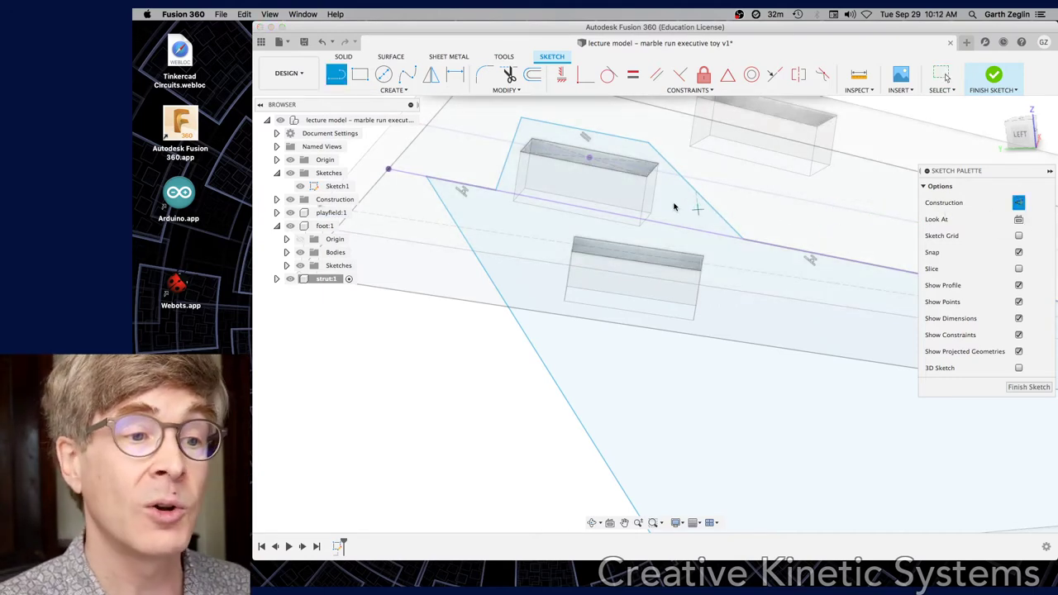
click(590, 158)
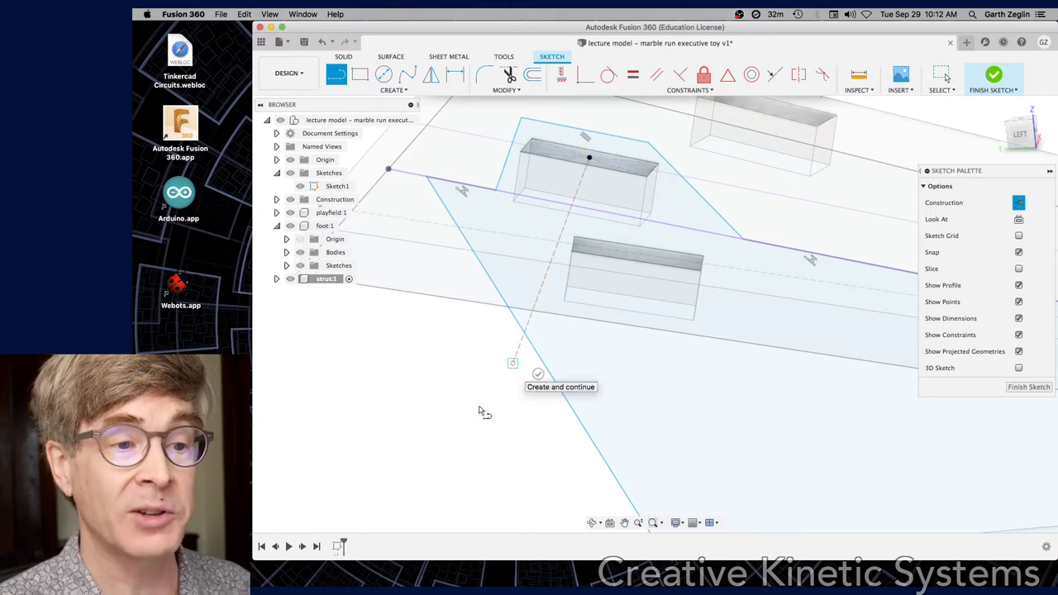
click(513, 362)
key(Escape)
- Constrain the construction line perpendicular to the projected playfield line
click(518, 352)
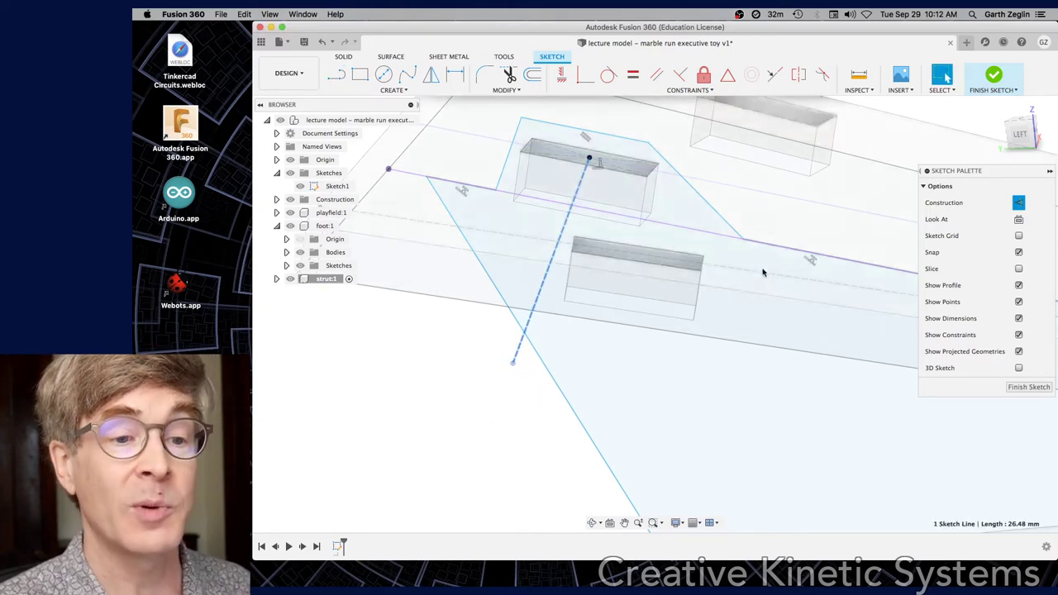
click(680, 74)
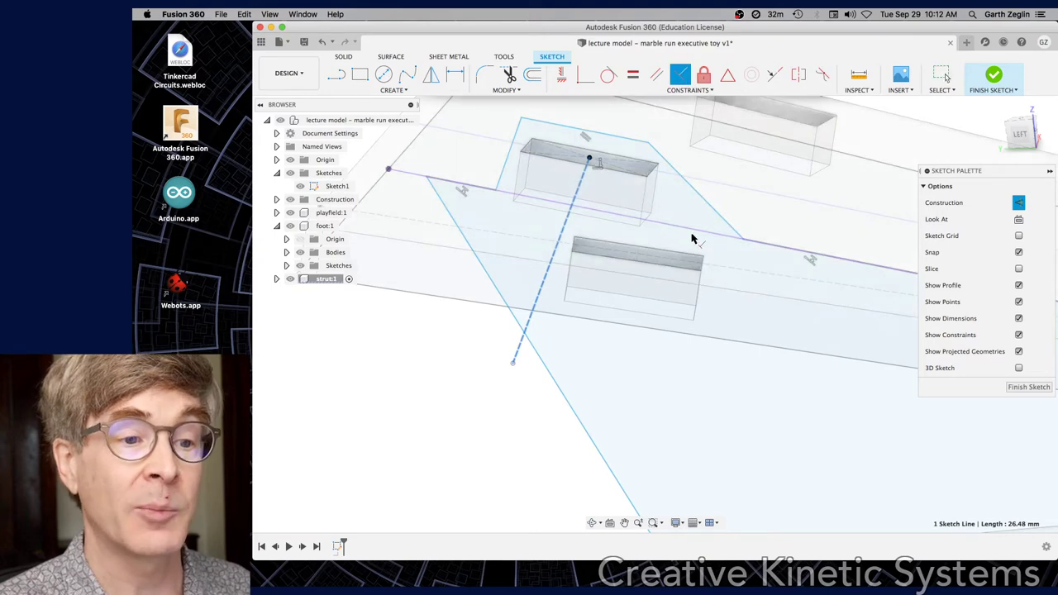
click(717, 240)
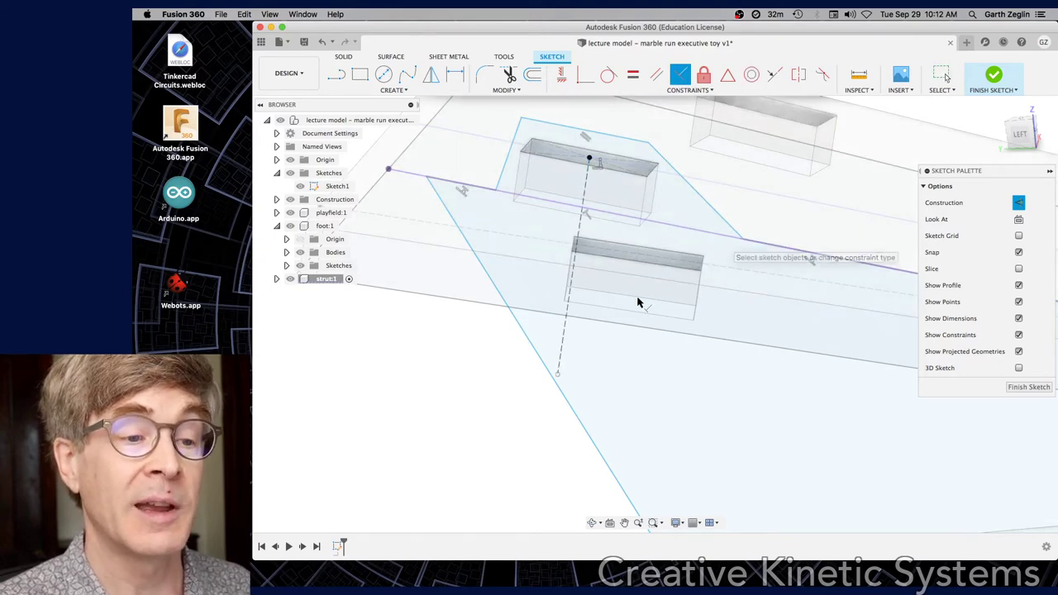
key(Escape)
- Center the upper tab's top edge on the projected slot center point with a midpoint constraint
mouse_move(465, 420)
shift+middle_down()
mouse_move(472, 397)
mouse_move(475, 406)
shift+middle_up()
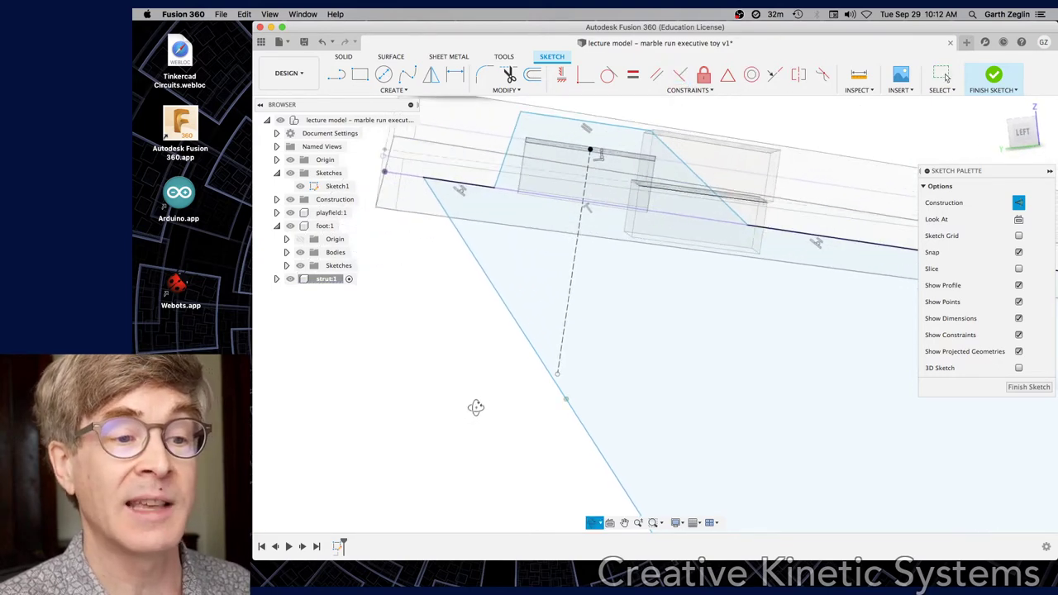
scroll(581, 145, down, 3)
scroll(581, 145, up, 1)
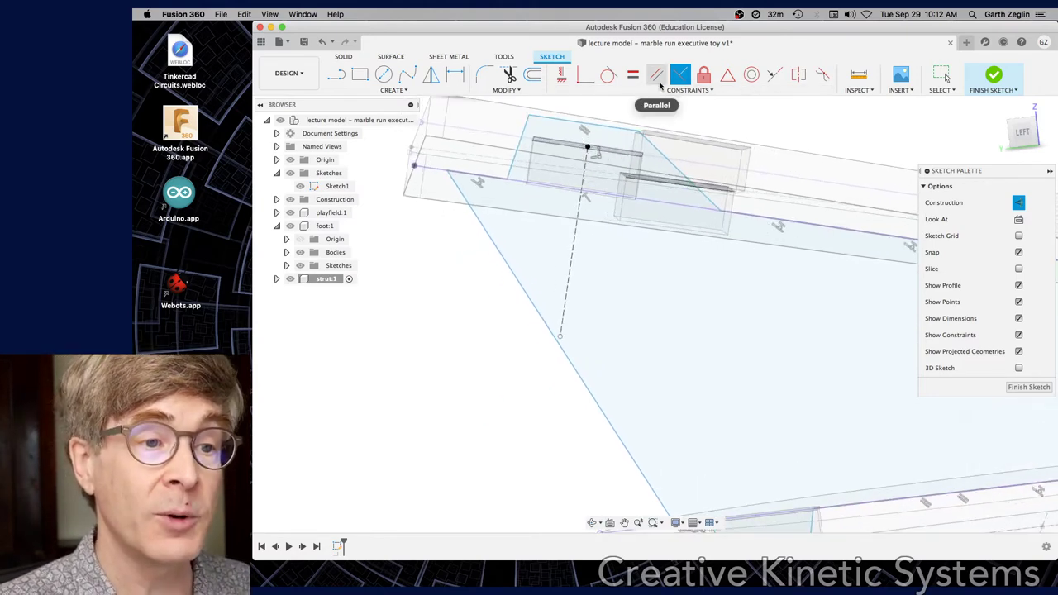
click(727, 75)
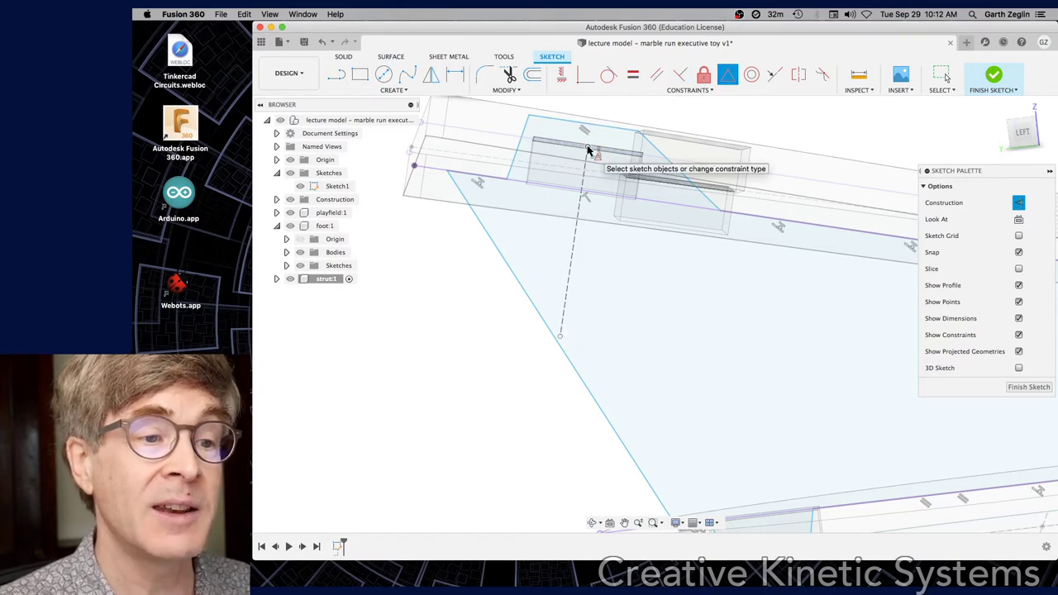
click(588, 151)
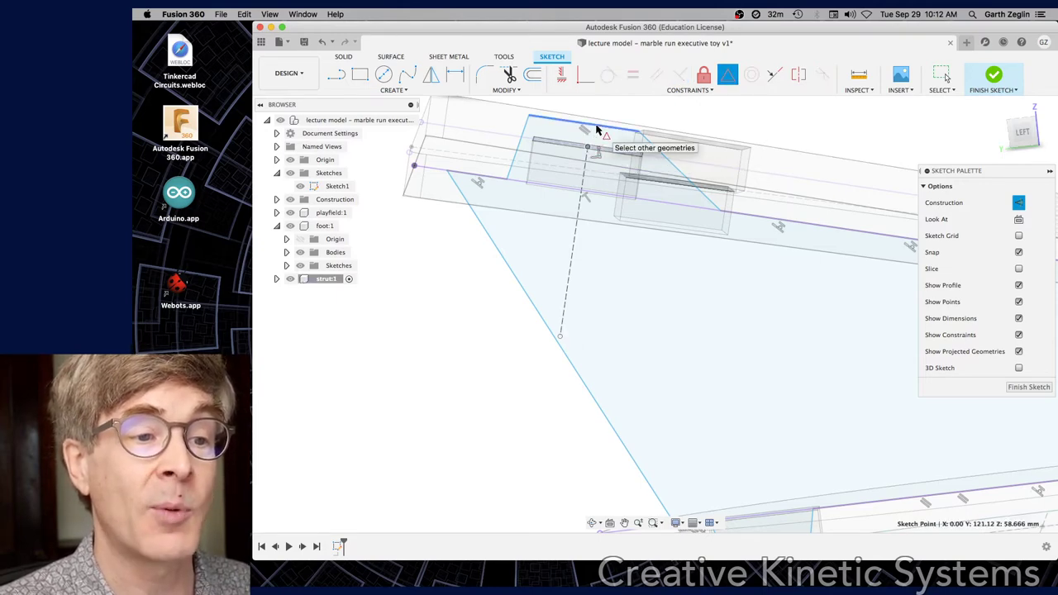
click(597, 130)
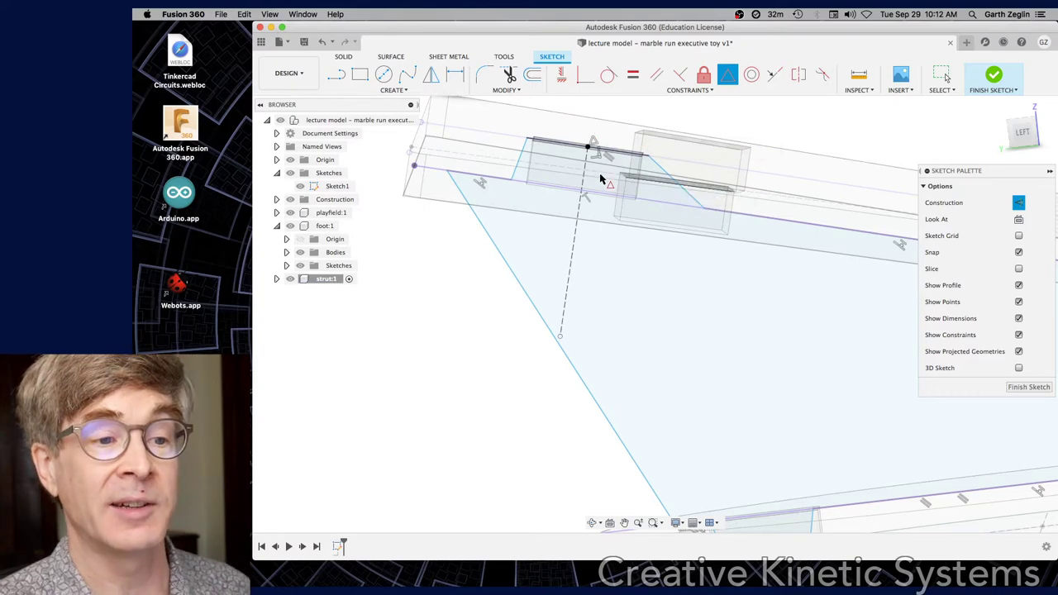
- Dimension the upper tab's top edge to 15.2 mm
key(d)
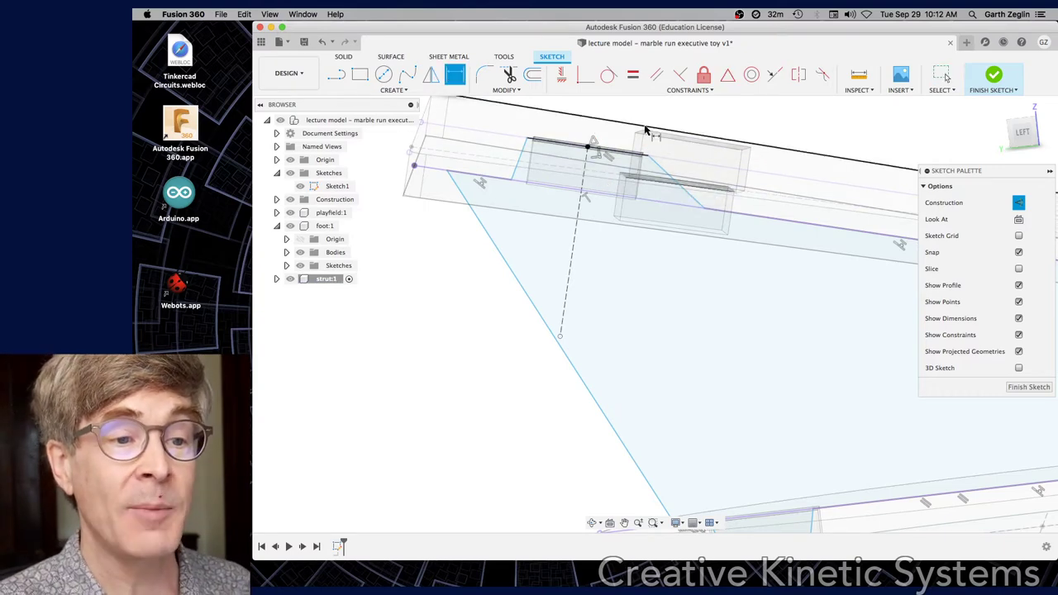
mouse_move(621, 149)
shift+middle_down()
mouse_move(607, 146)
mouse_move(608, 162)
shift+middle_up()
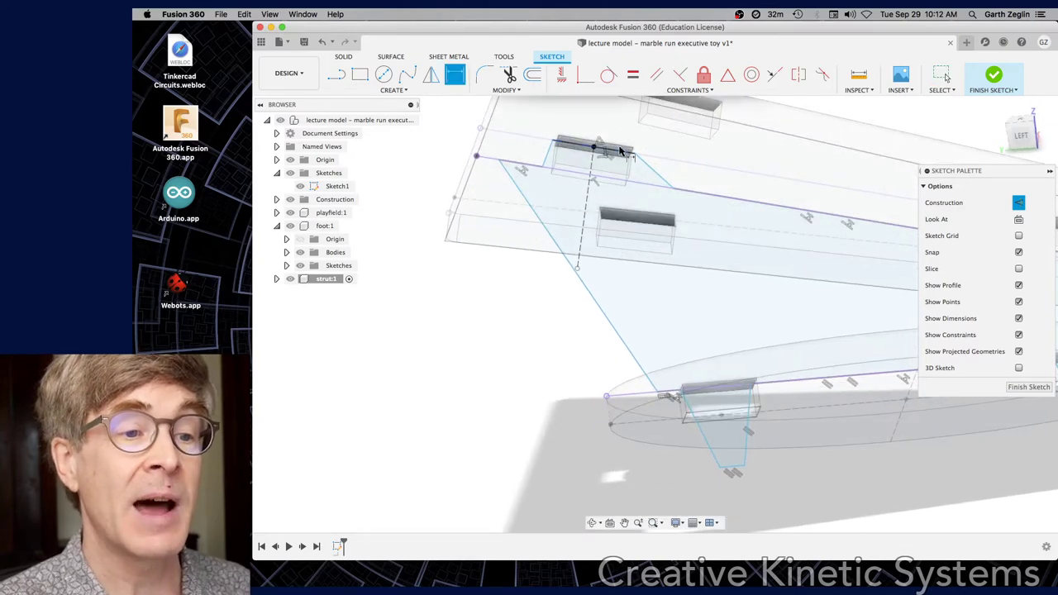
click(621, 152)
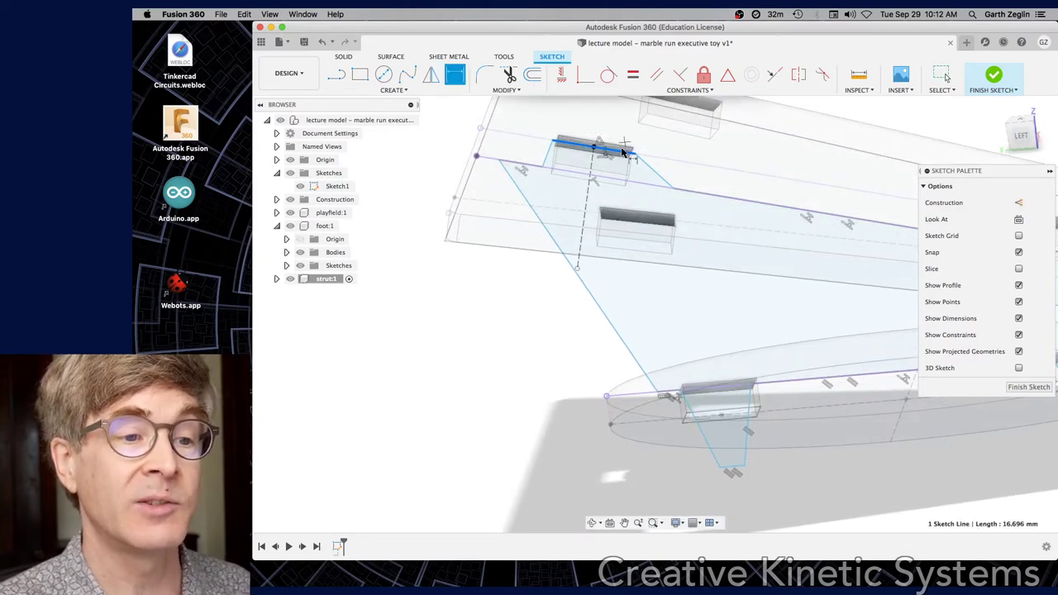
click(628, 143)
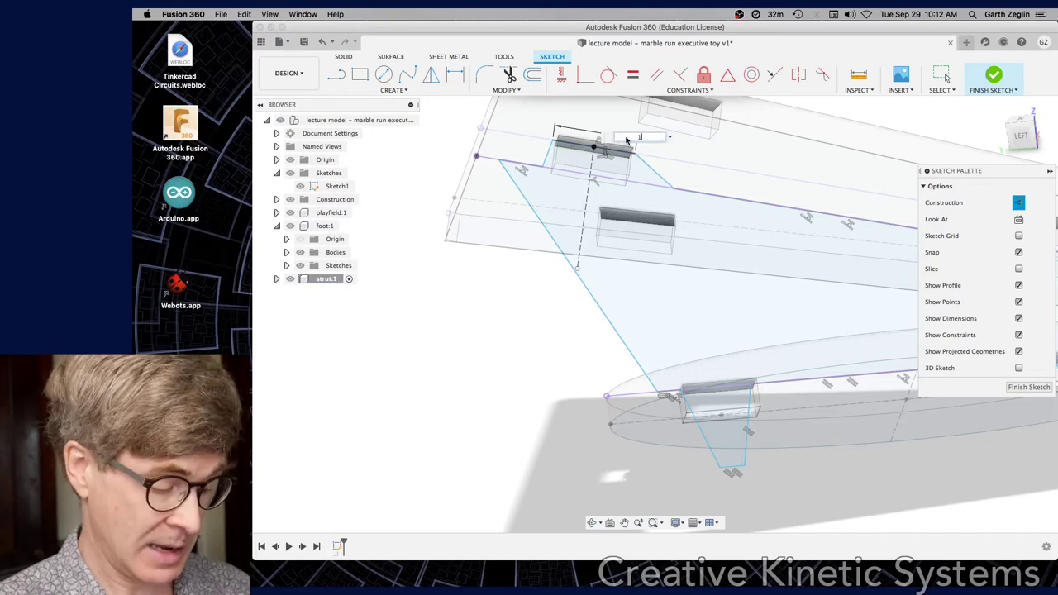
text(15.2)
key(Return)
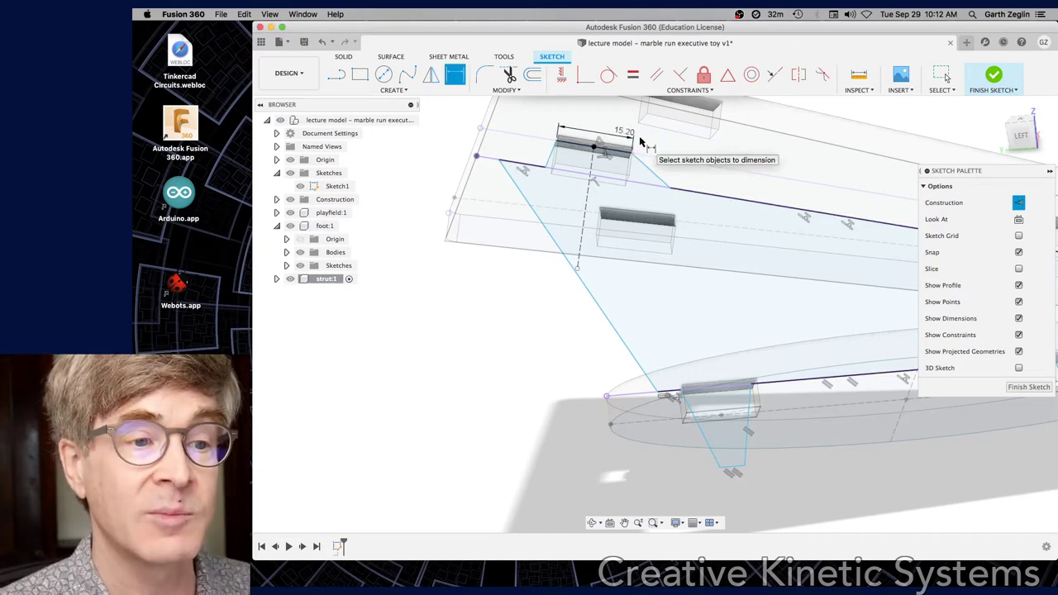
- Dimension the angle between the upper tab's outer side and the playfield line to 88°
scroll(617, 145, up, 3)
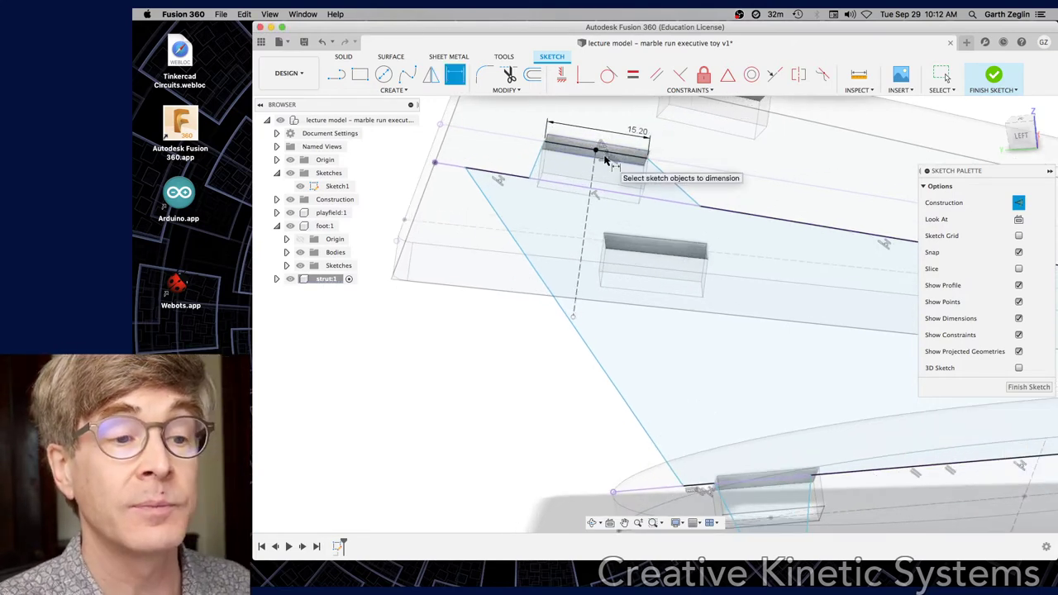
mouse_move(607, 151)
shift+middle_down()
mouse_move(611, 143)
mouse_move(608, 153)
shift+middle_up()
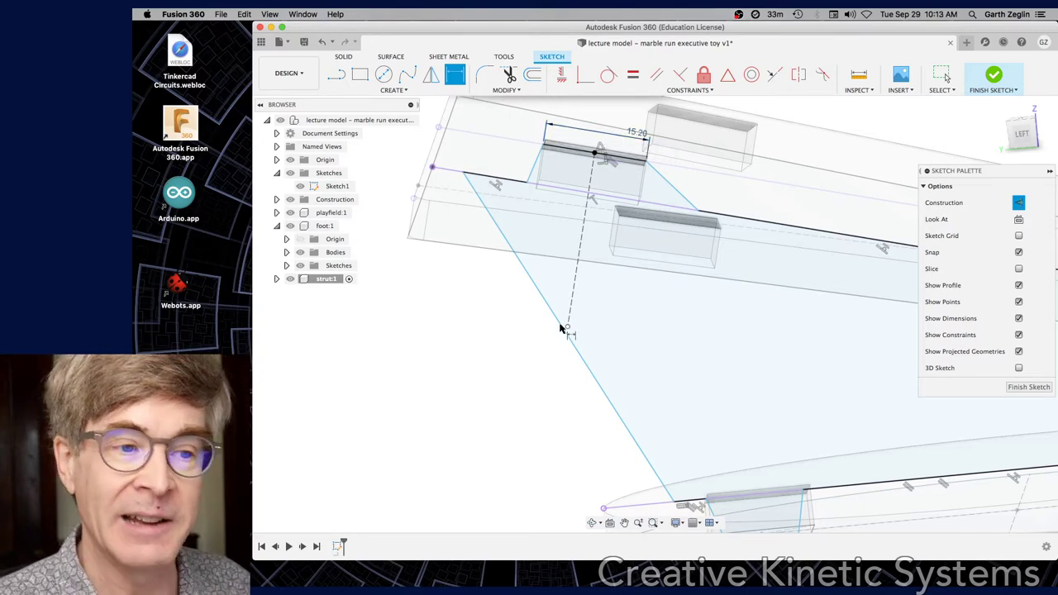
shift+middle_drag(562, 327, 555, 311)
key(d)
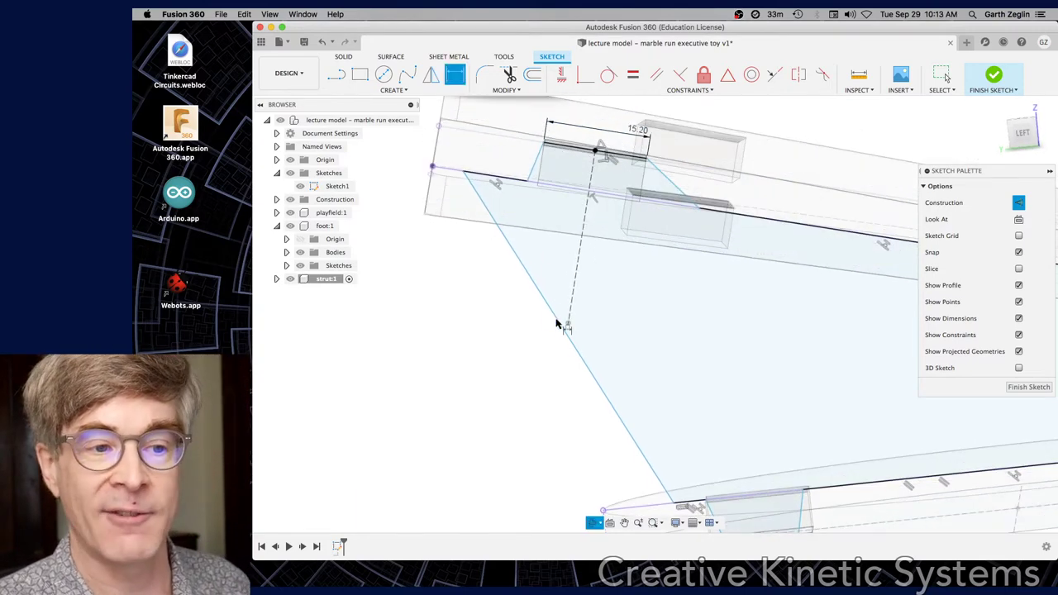
scroll(559, 152, up, 2)
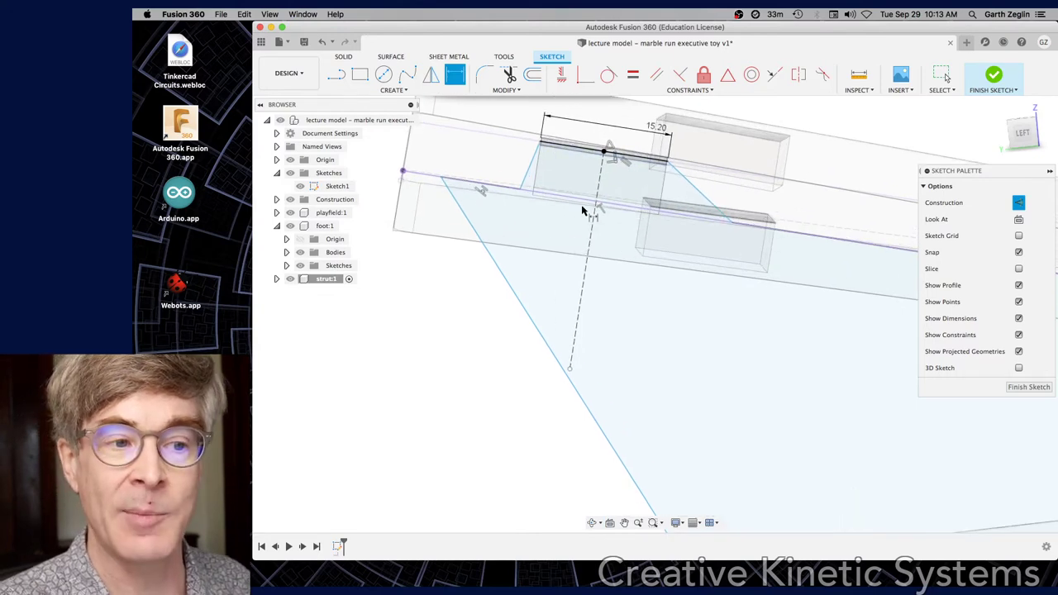
key(Escape)
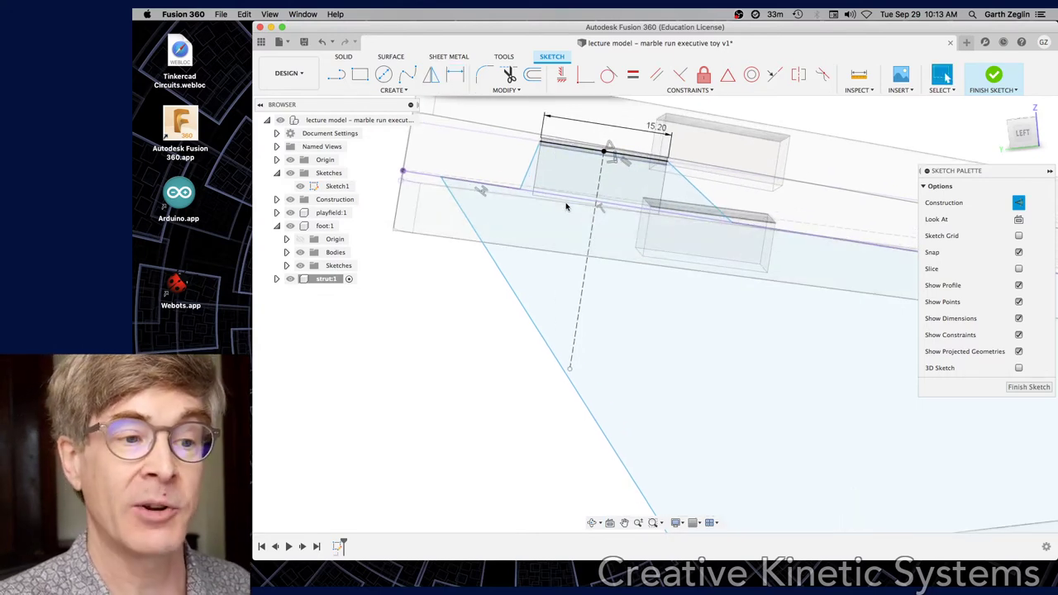
scroll(543, 215, up, 1)
key(d)
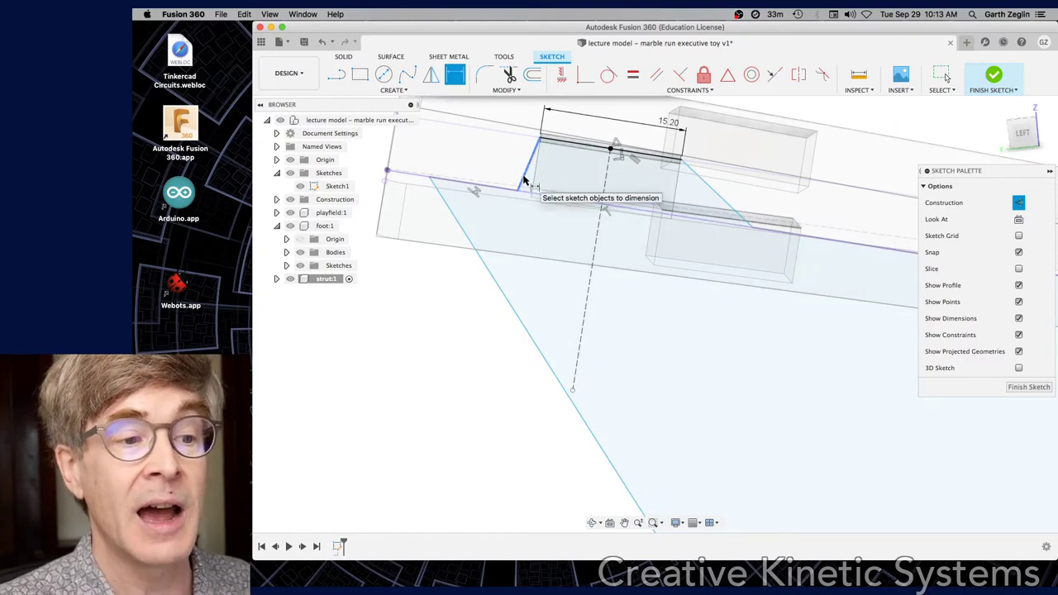
click(523, 181)
click(534, 197)
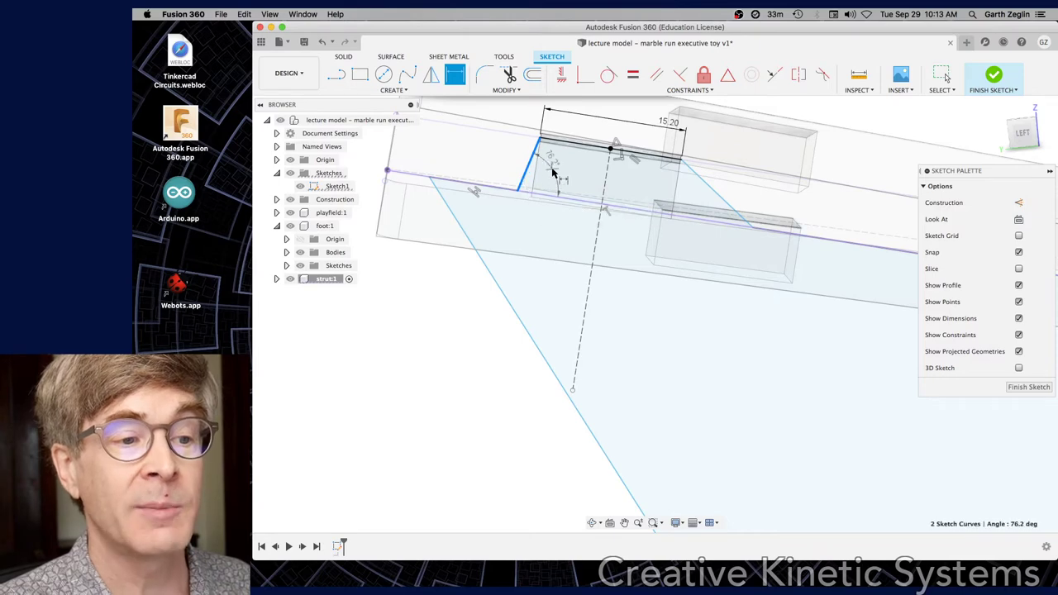
click(553, 172)
key(Return)
key(Escape)
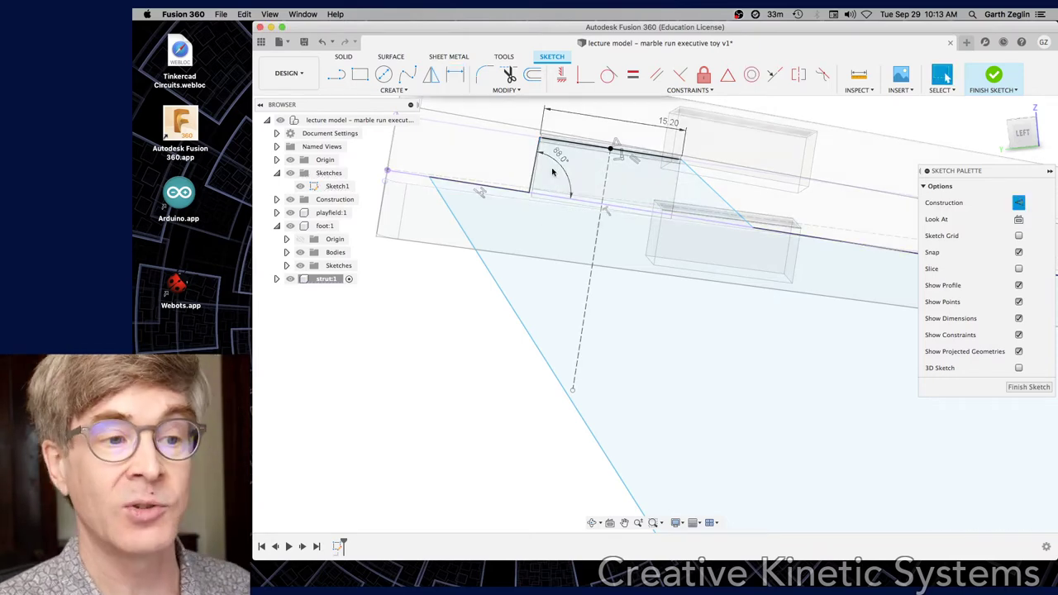
- Make the upper tab's two base corners symmetric about the construction centerline
scroll(575, 161, up, 1)
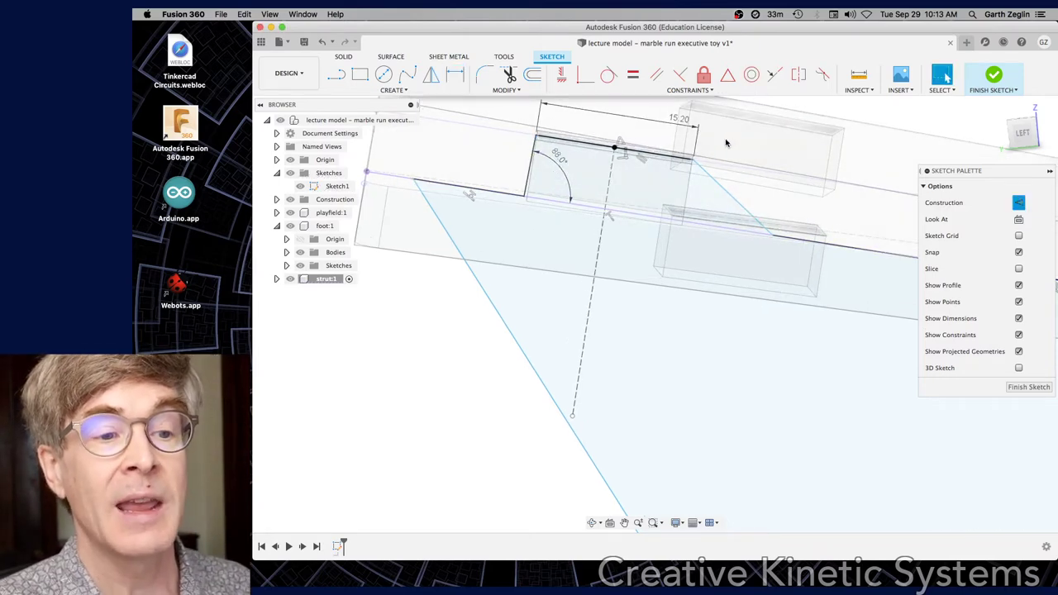
shift+middle_drag(650, 195, 615, 114)
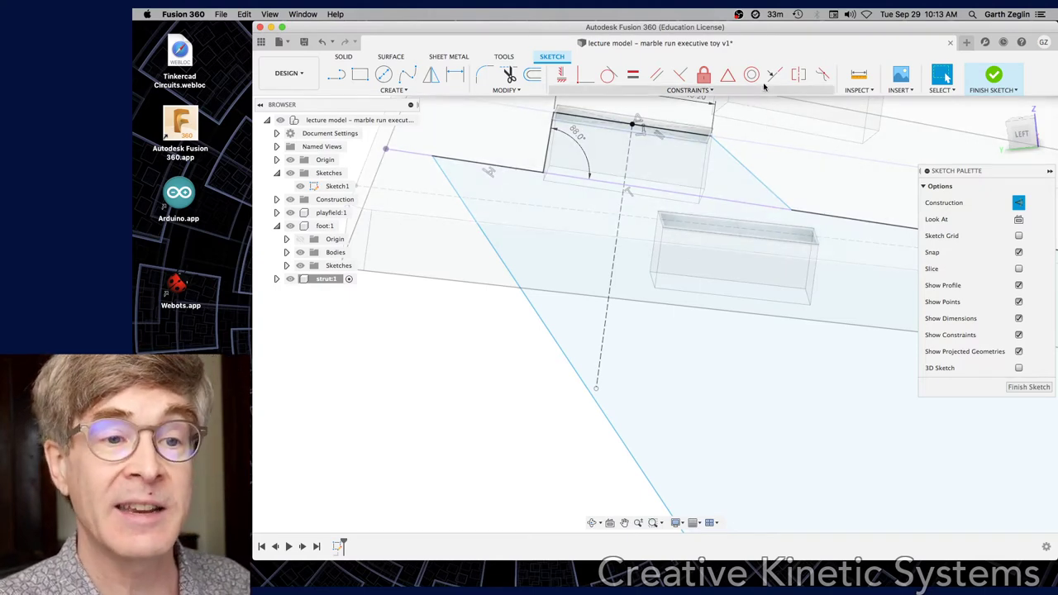
click(799, 75)
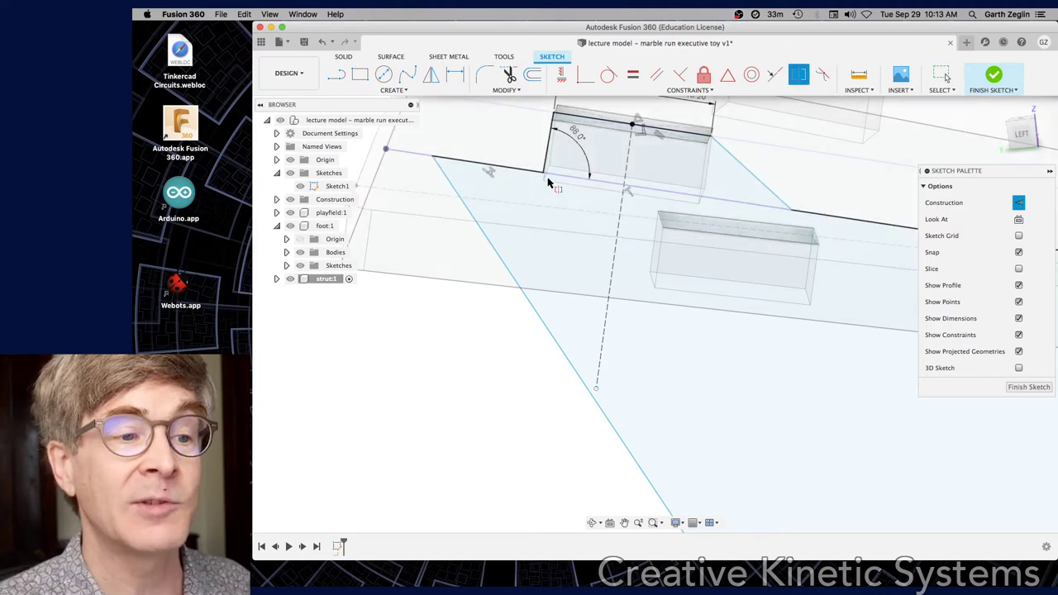
click(545, 178)
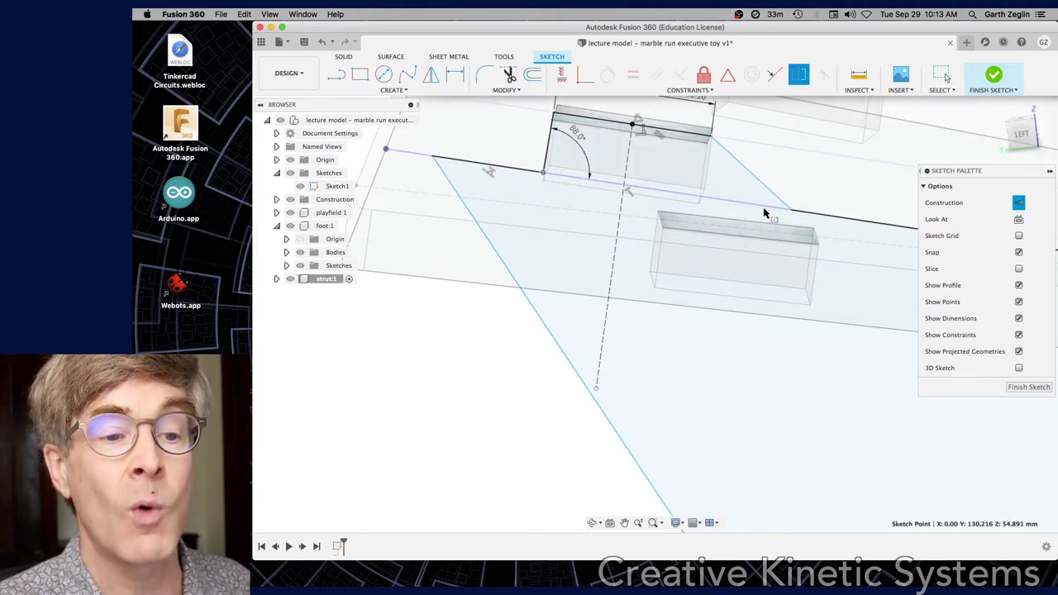
click(792, 215)
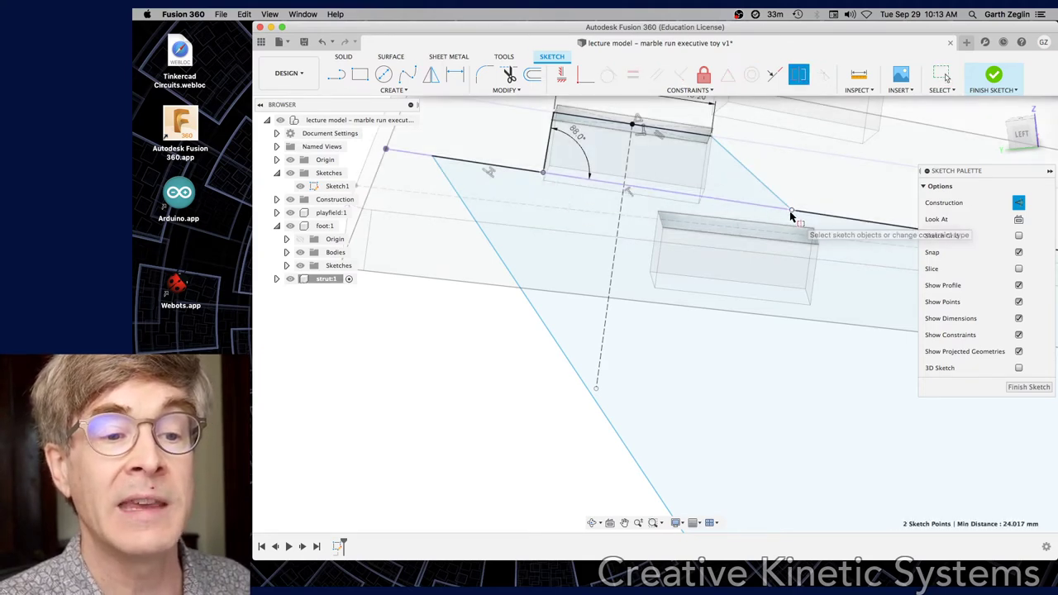
click(622, 219)
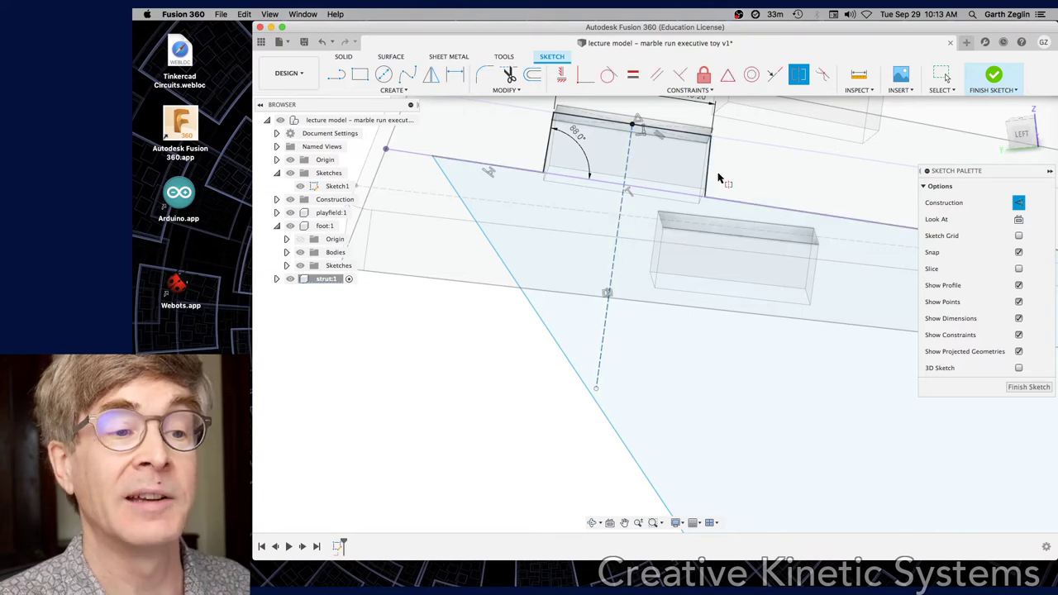
mouse_move(718, 173)
shift+middle_down()
mouse_move(722, 158)
mouse_move(715, 168)
shift+middle_up()
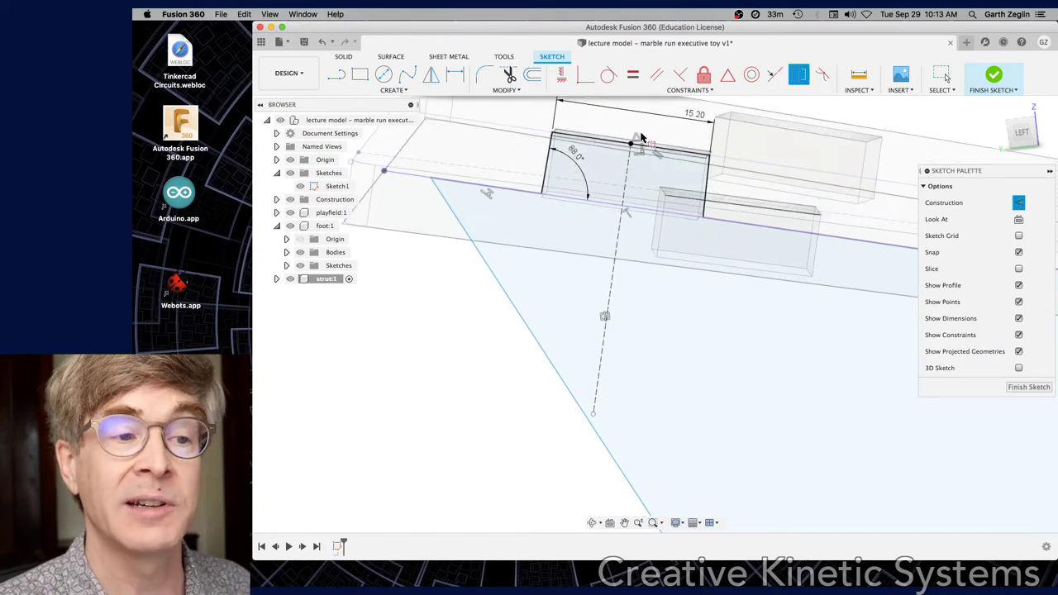
scroll(642, 138, down, 3)
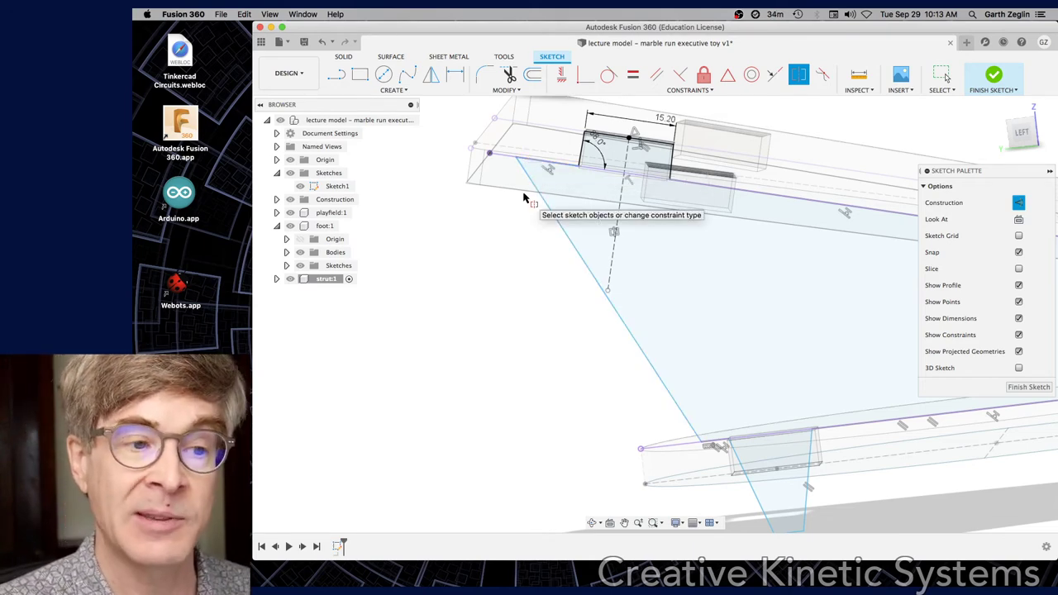
- Pull the strut outline's upper outer corner toward the upper tab and dimension the short shoulder line beside the tab to 3 mm
shift+middle_drag(510, 248, 516, 244)
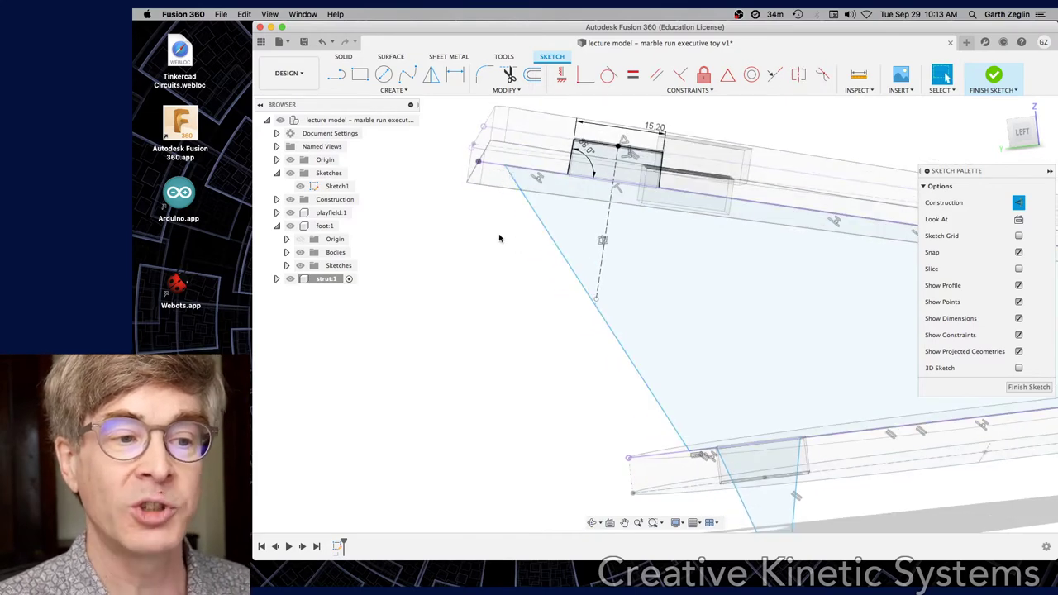
scroll(505, 170, up, 2)
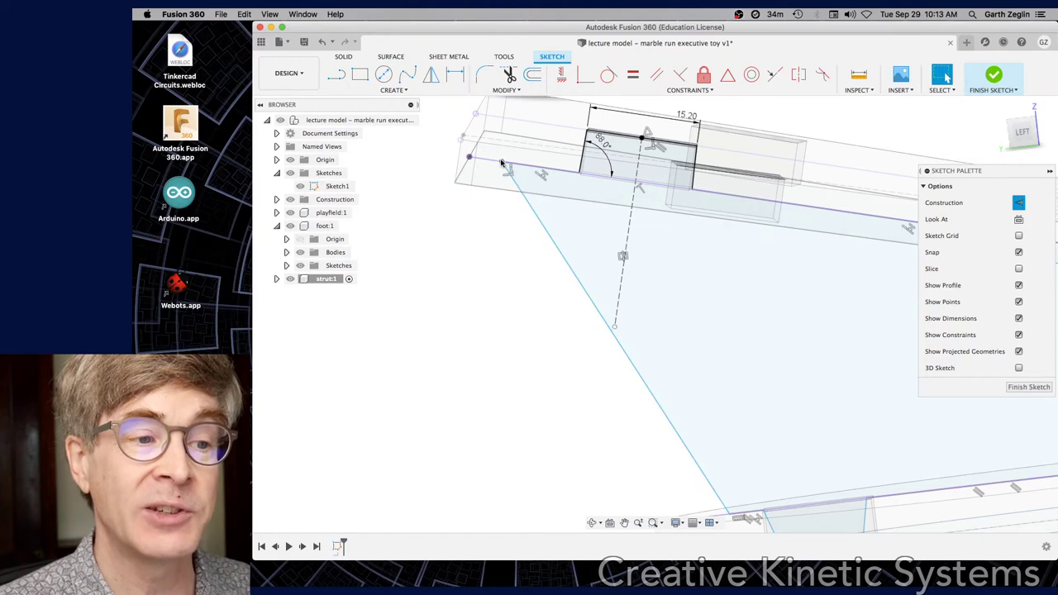
drag(501, 162, 542, 168)
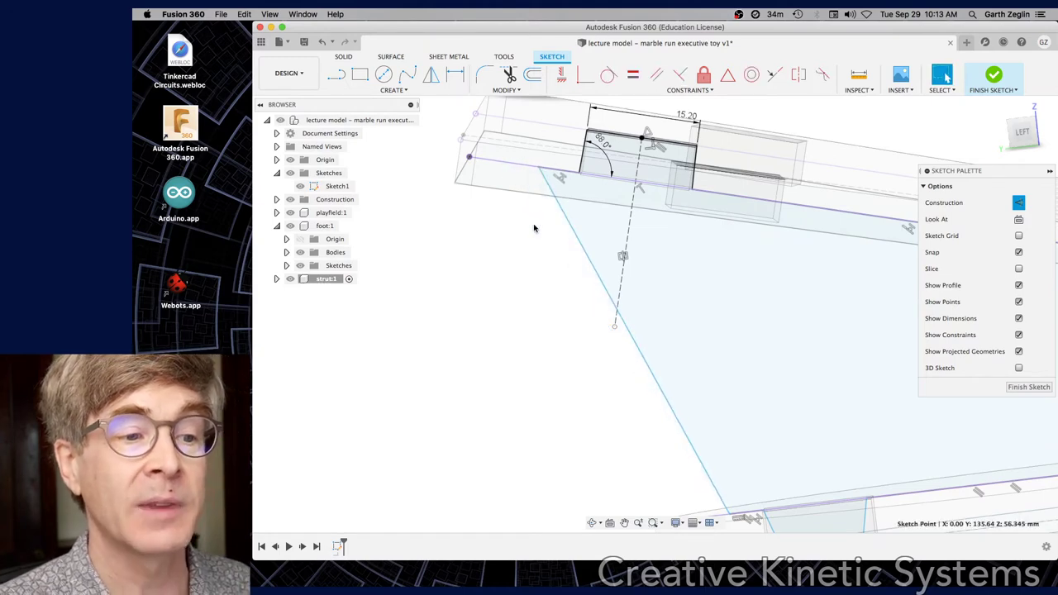
key(d)
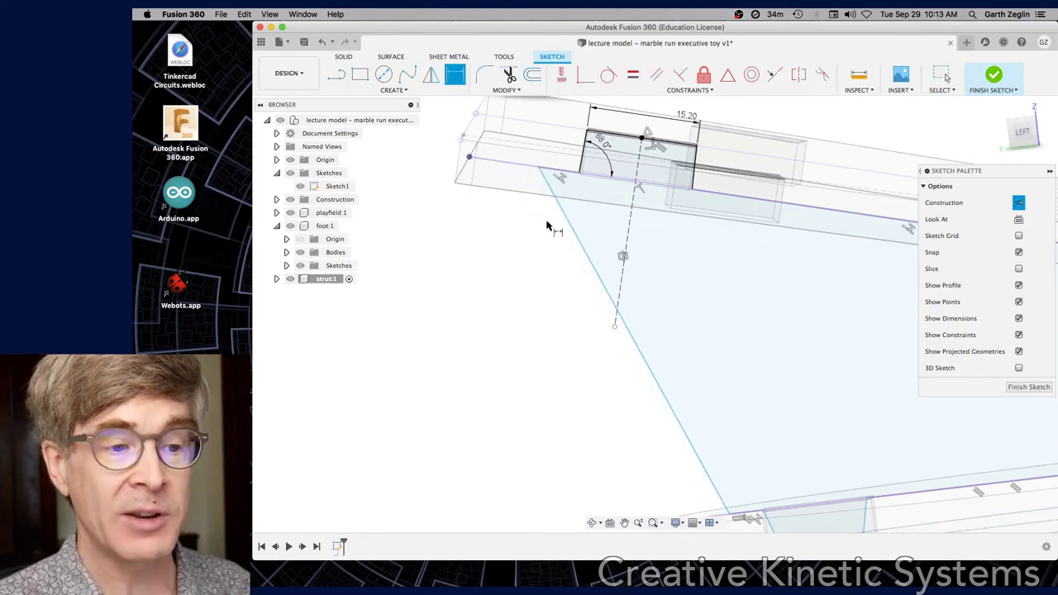
click(559, 172)
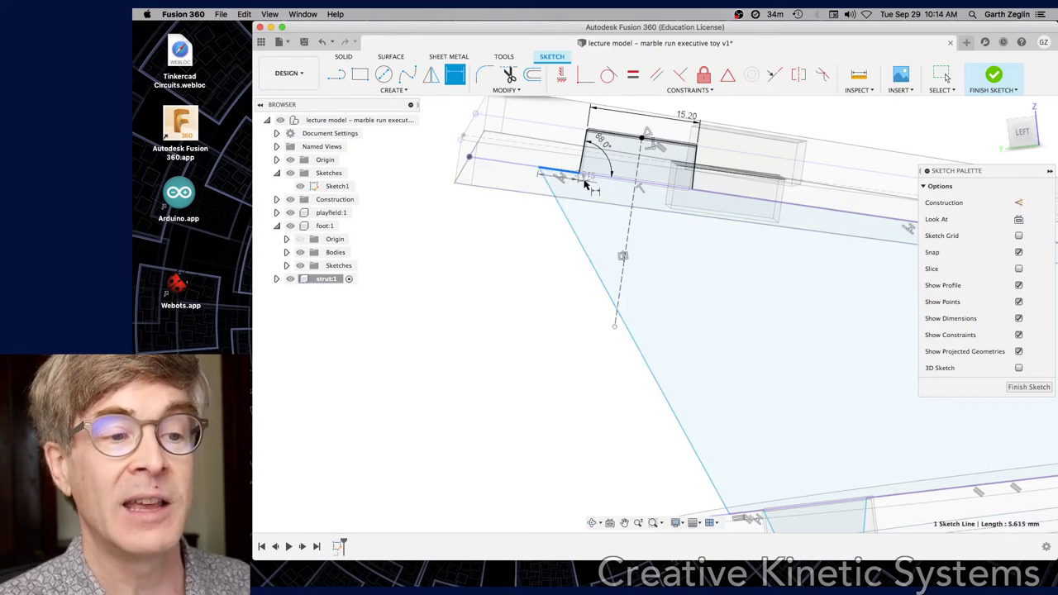
click(590, 191)
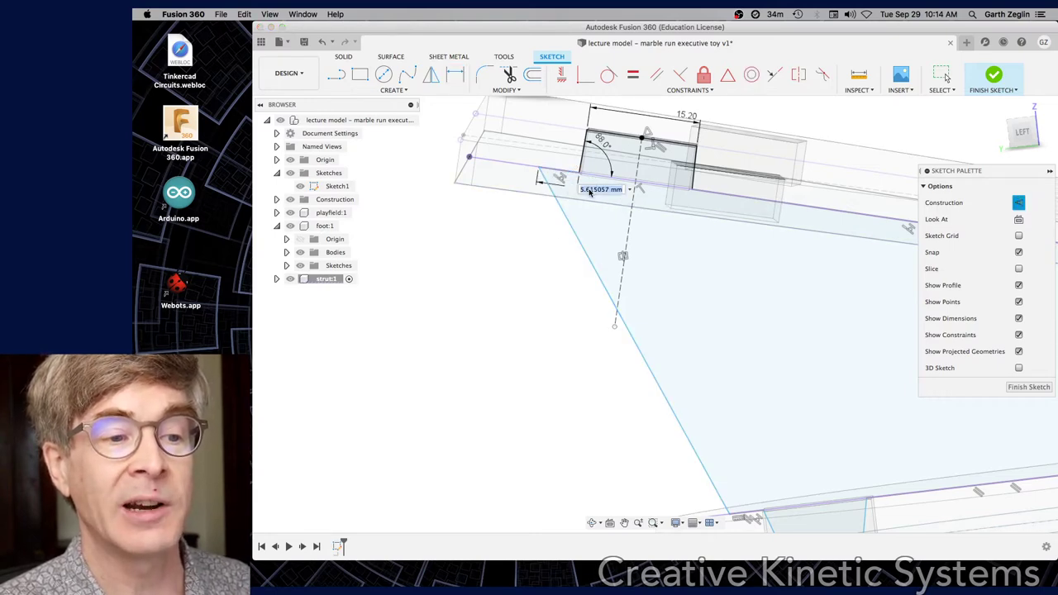
text(3)
key(Return)
key(Escape)
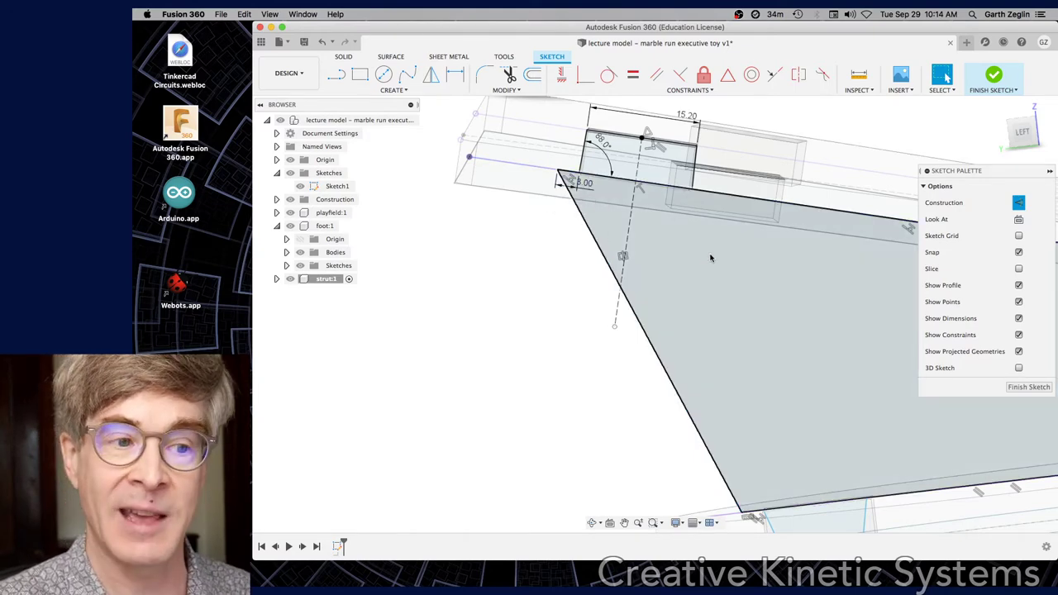
- Hide the playfield and foot components so only the strut sketch remains displayed
scroll(710, 257, down, 3)
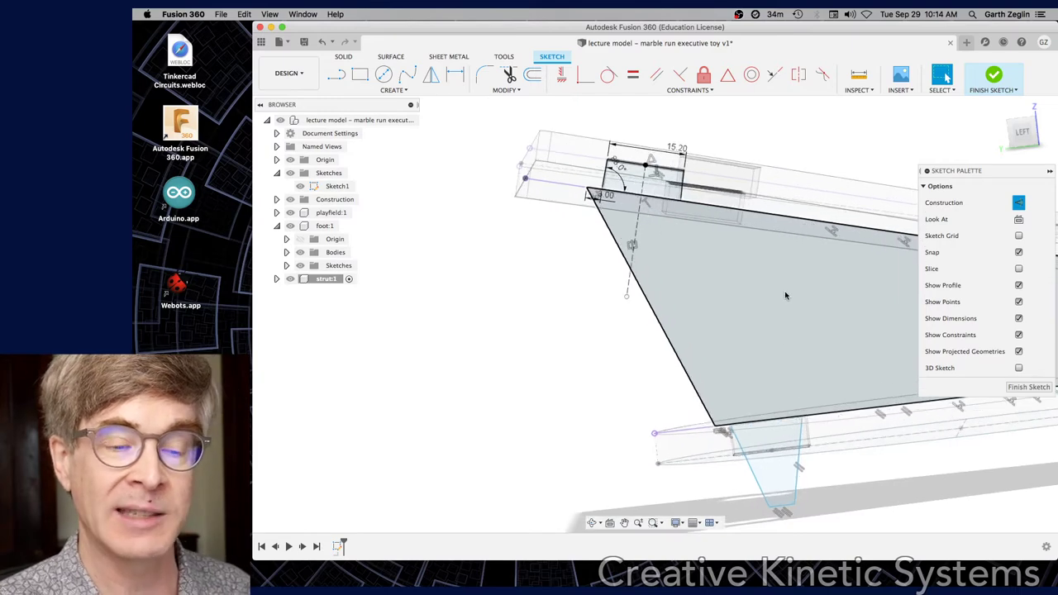
scroll(821, 302, down, 3)
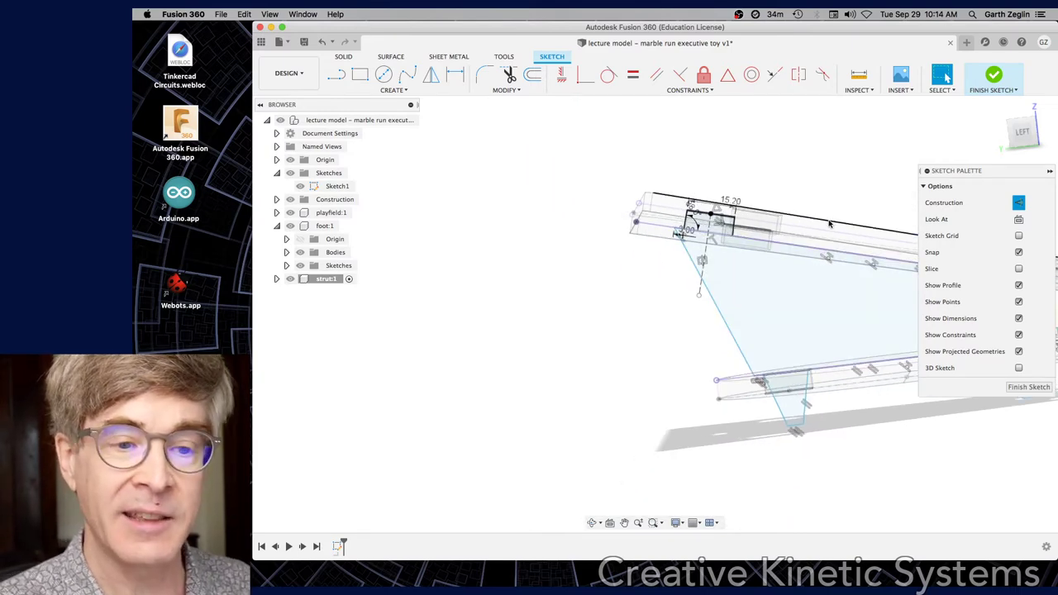
scroll(830, 223, up, 2)
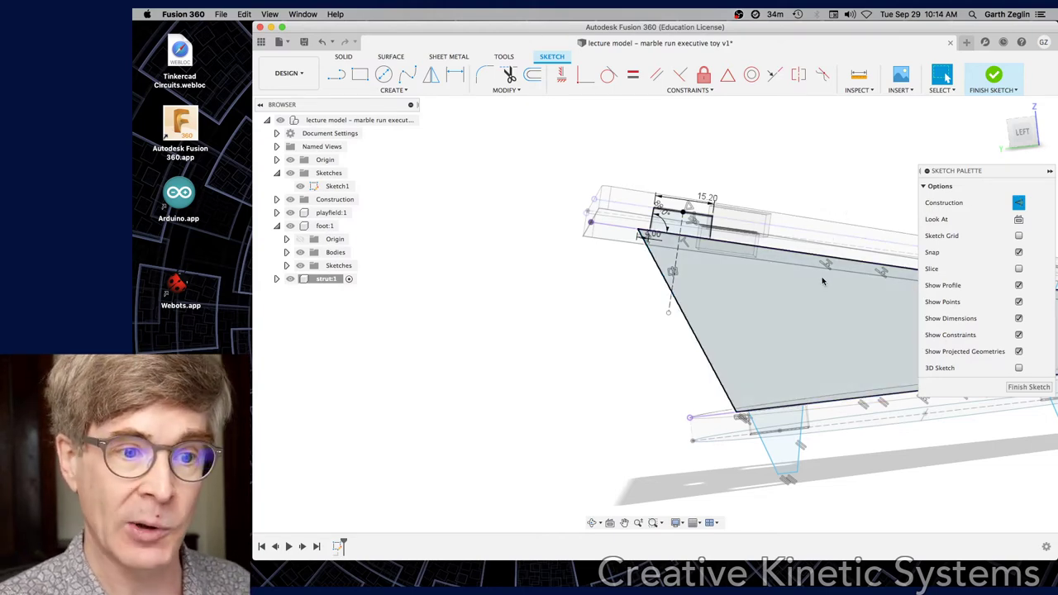
mouse_move(817, 284)
middle_down()
mouse_move(624, 274)
mouse_move(432, 296)
middle_up()
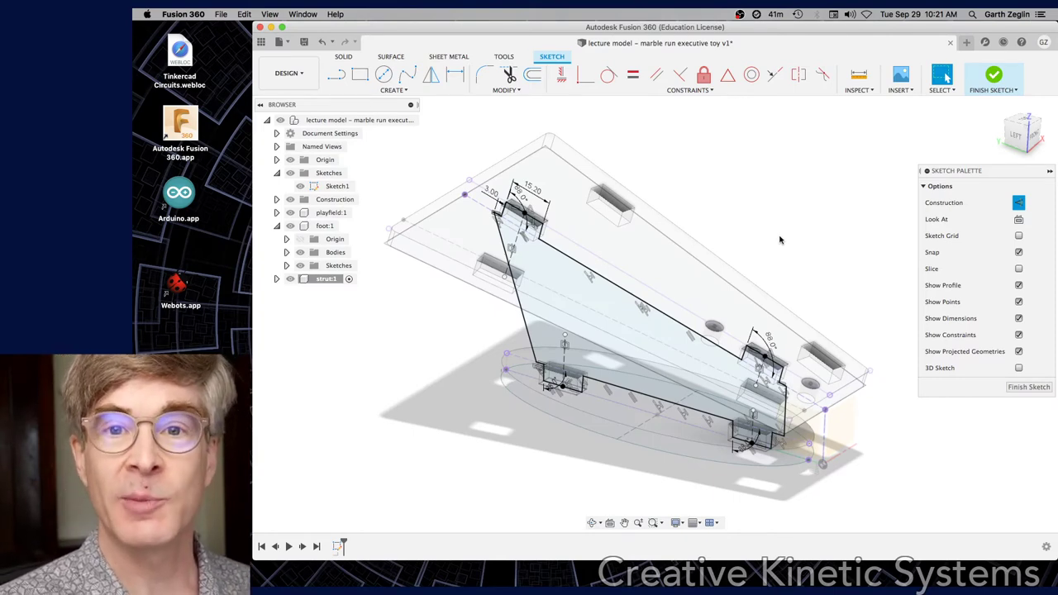
click(289, 213)
click(288, 214)
click(290, 280)
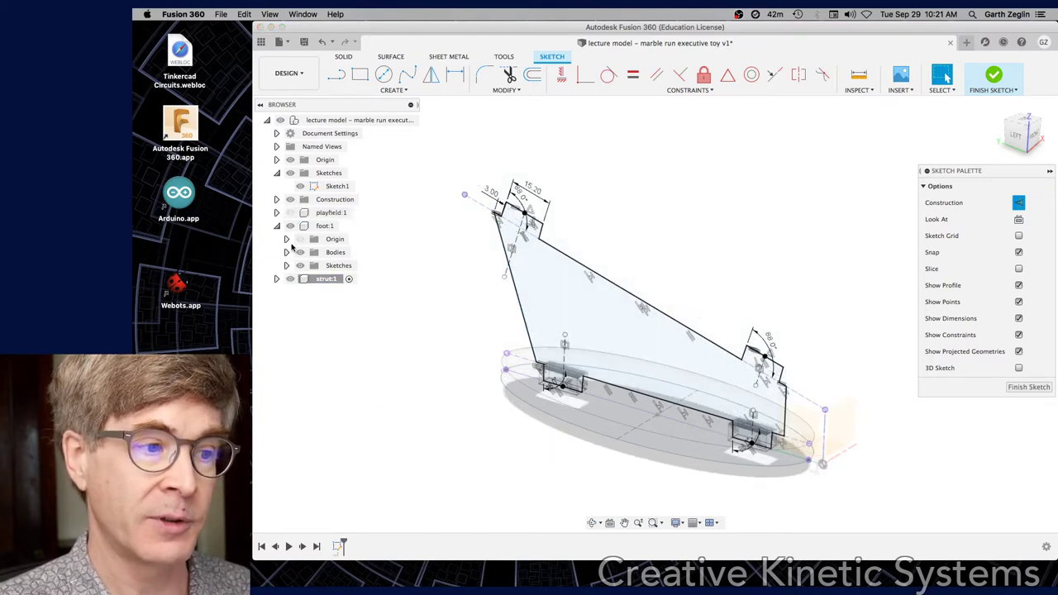
click(290, 226)
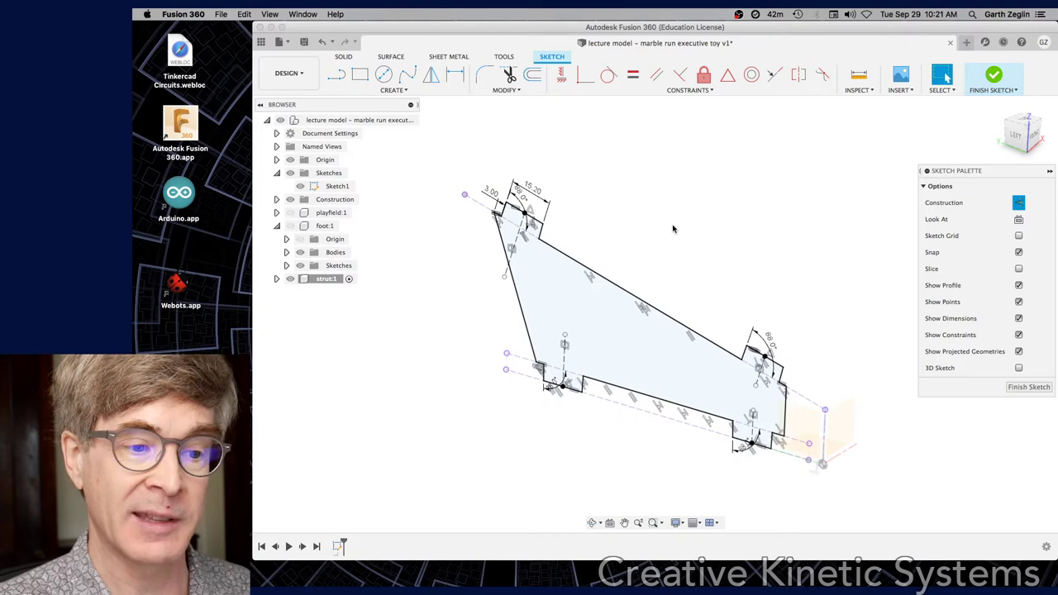
- View the strut sketch square on from the left to check its outline and four tabs, and finish the sketch
click(1014, 136)
scroll(565, 311, up, 5)
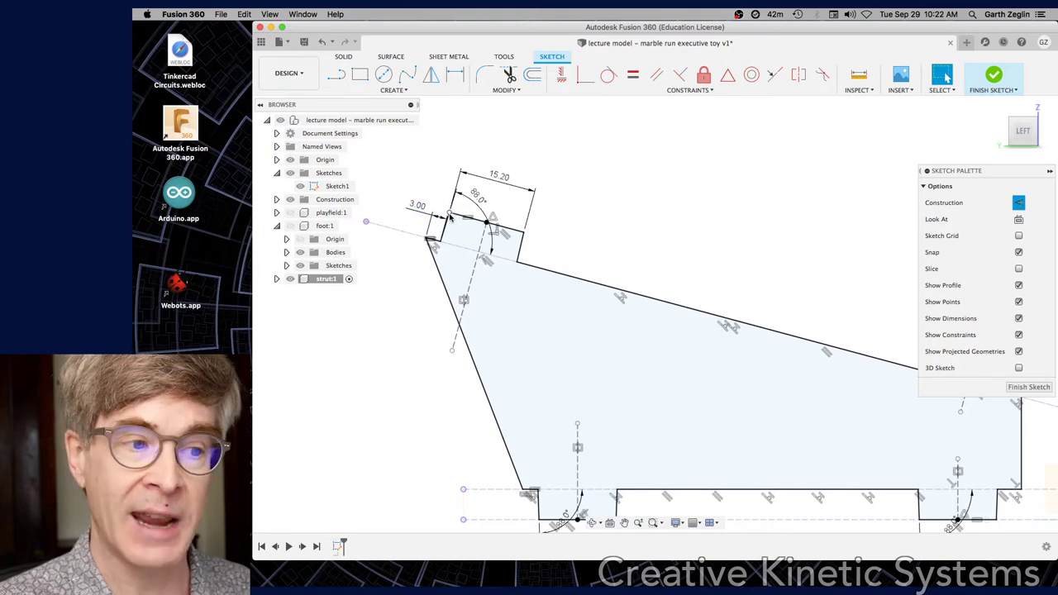
scroll(844, 282, down, 1)
middle_drag(822, 267, 714, 251)
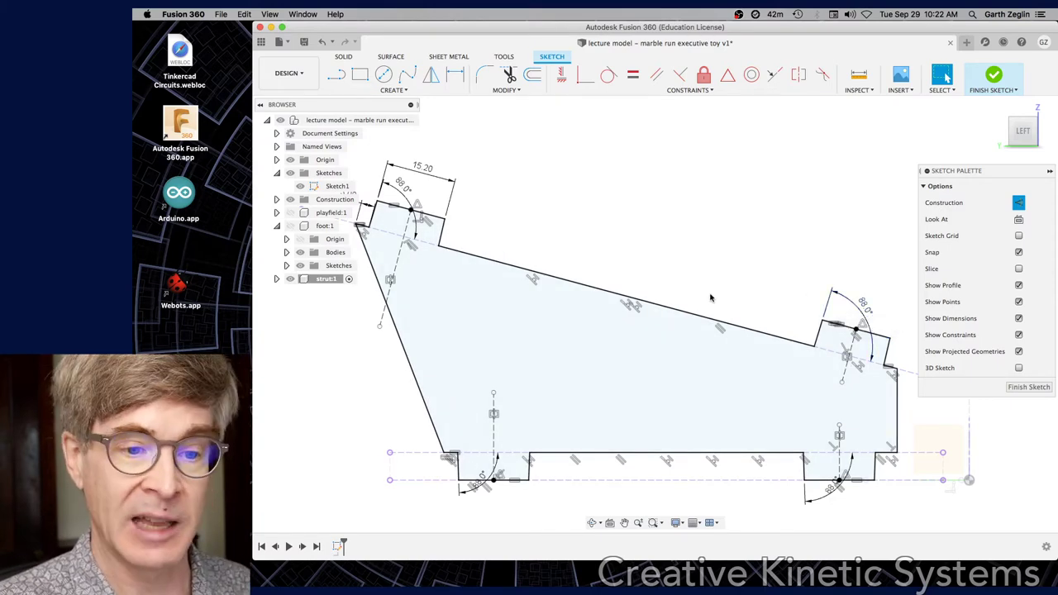
scroll(659, 277, down, 1)
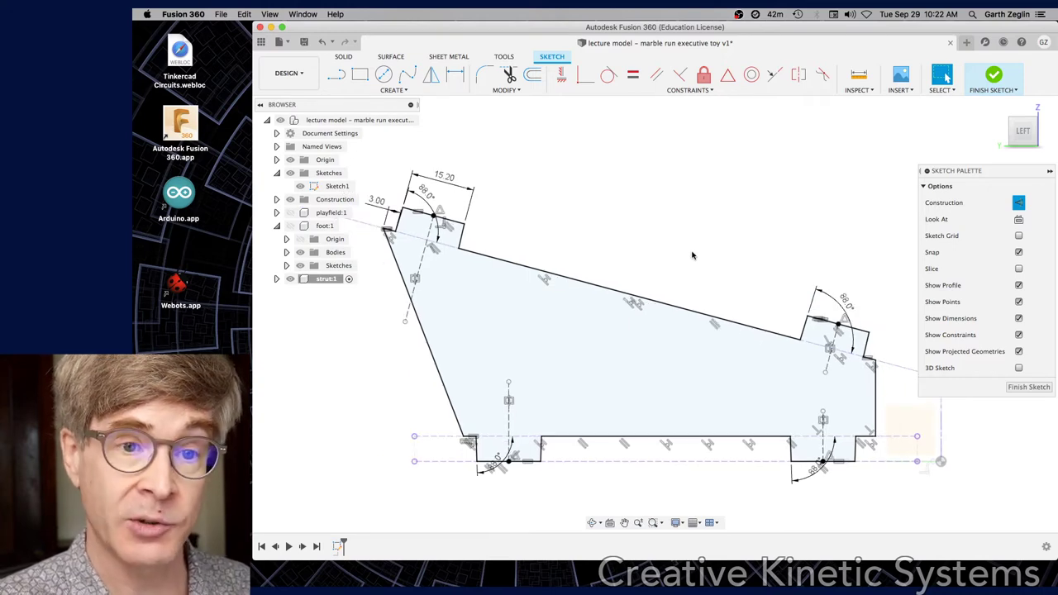
click(994, 76)
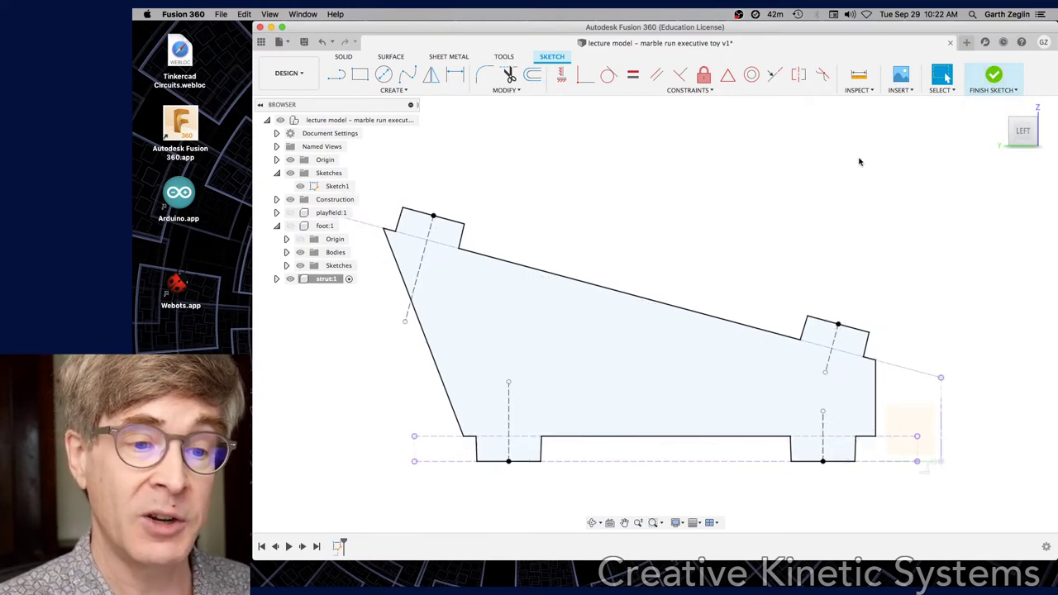
- Extrude the strut profile symmetrically as a new body, measured by whole length, with a distance of 6 mm
shift+middle_drag(837, 179, 806, 190)
click(692, 348)
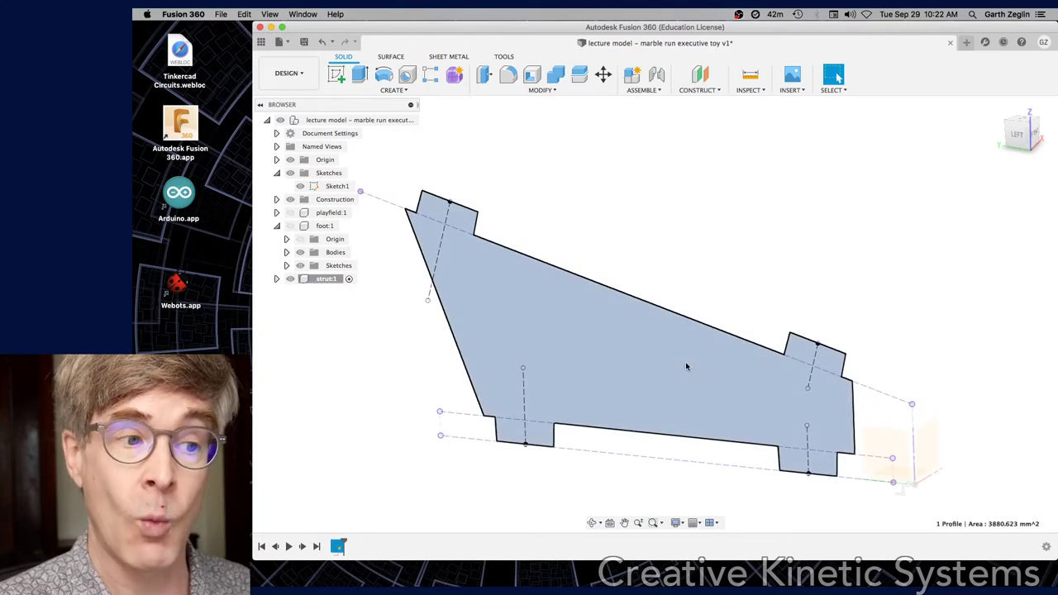
key(e)
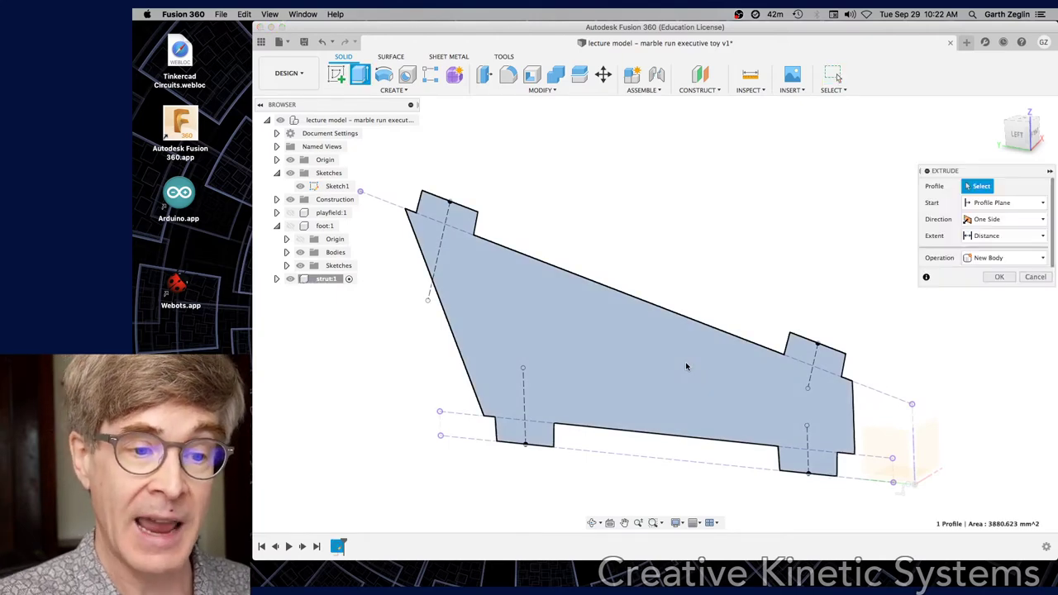
shift+middle_drag(857, 302, 839, 322)
shift+middle_drag(883, 418, 928, 334)
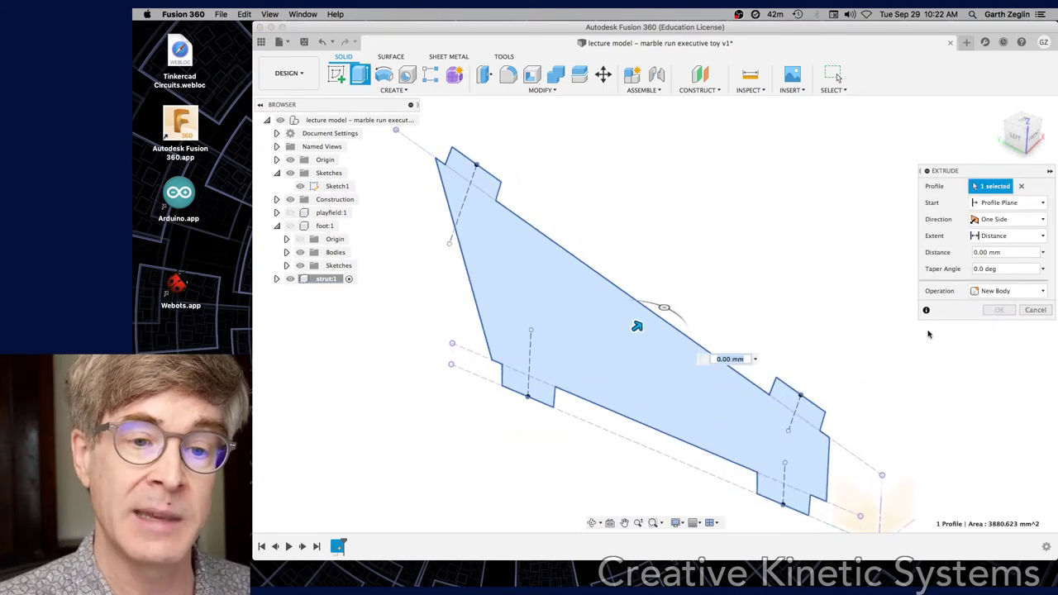
click(1040, 220)
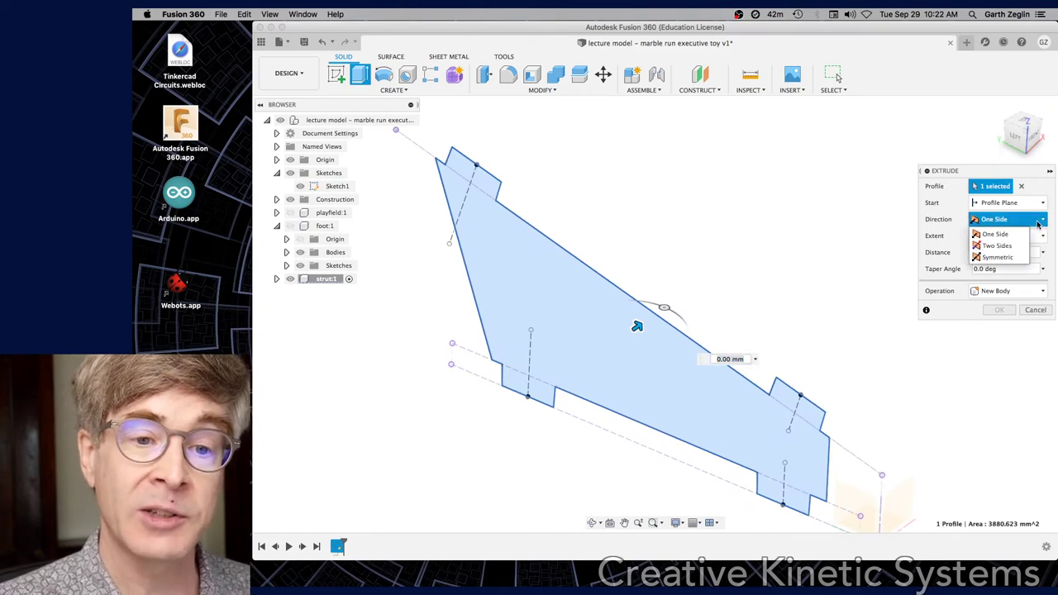
click(999, 257)
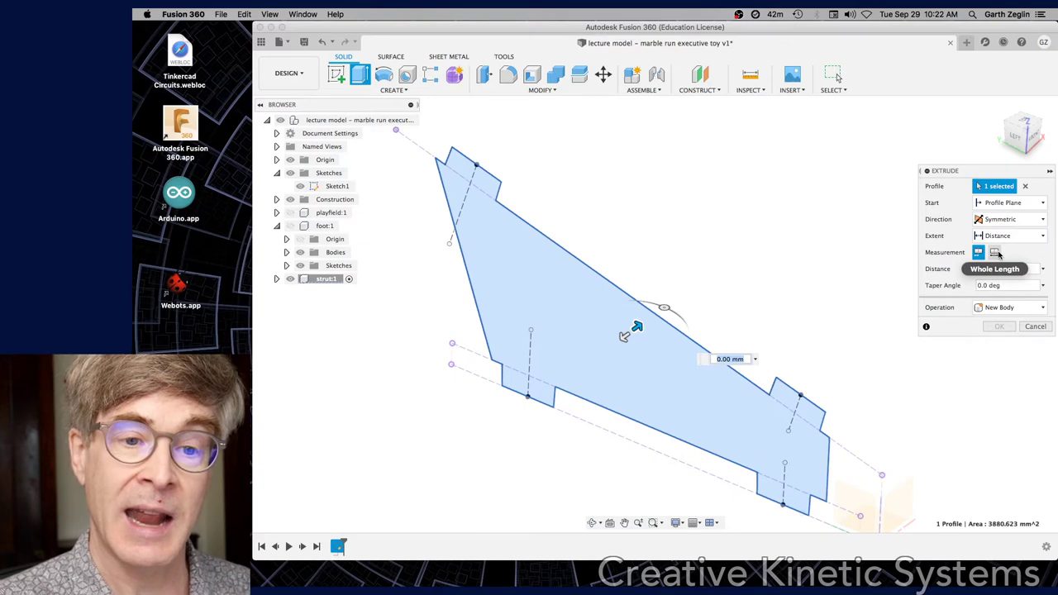
click(996, 252)
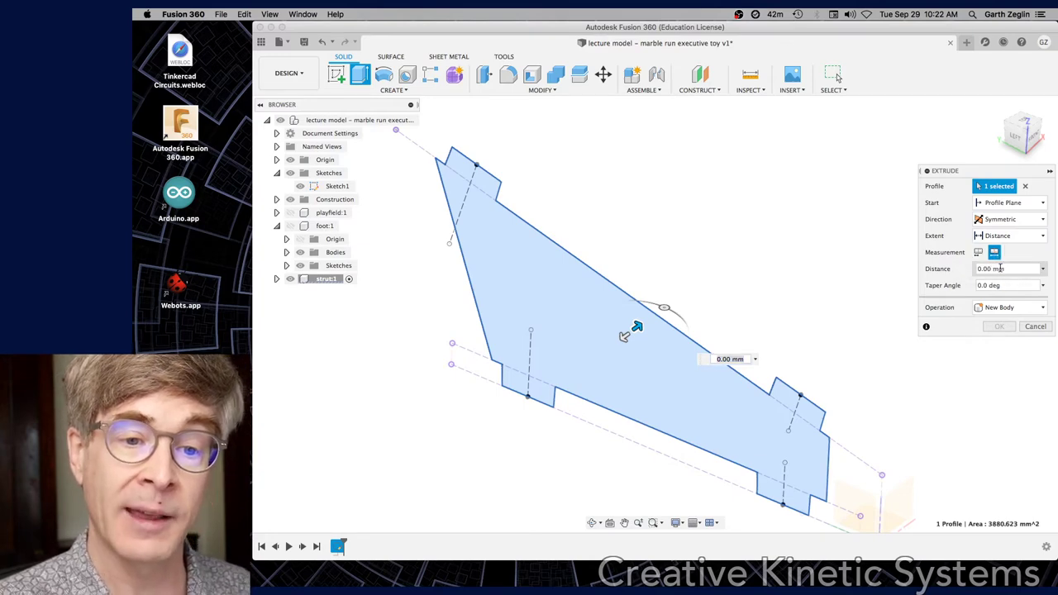
click(1000, 269)
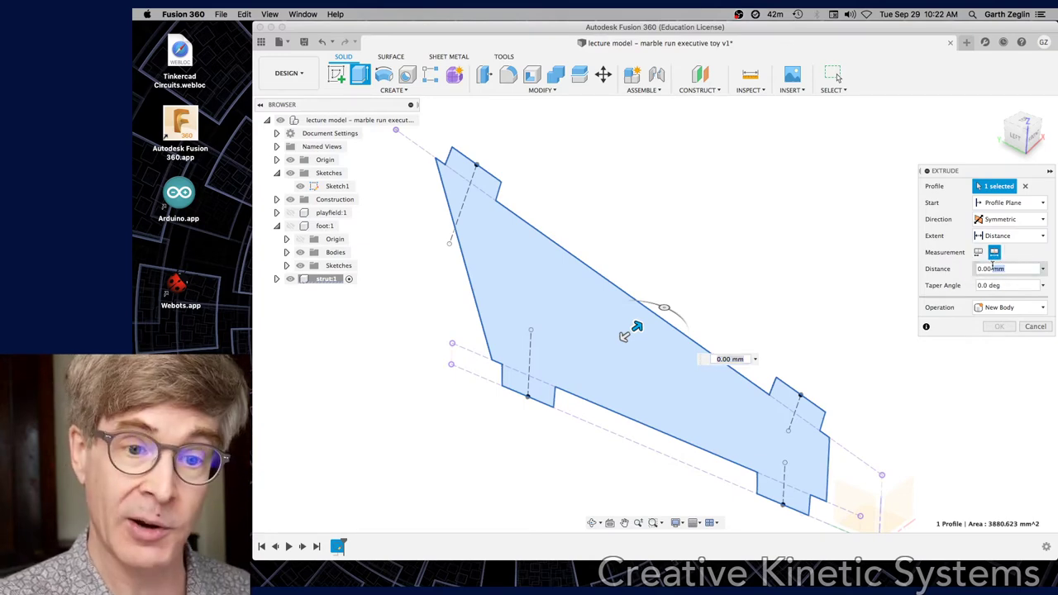
drag(993, 269, 971, 273)
text(6)
key(Tab)
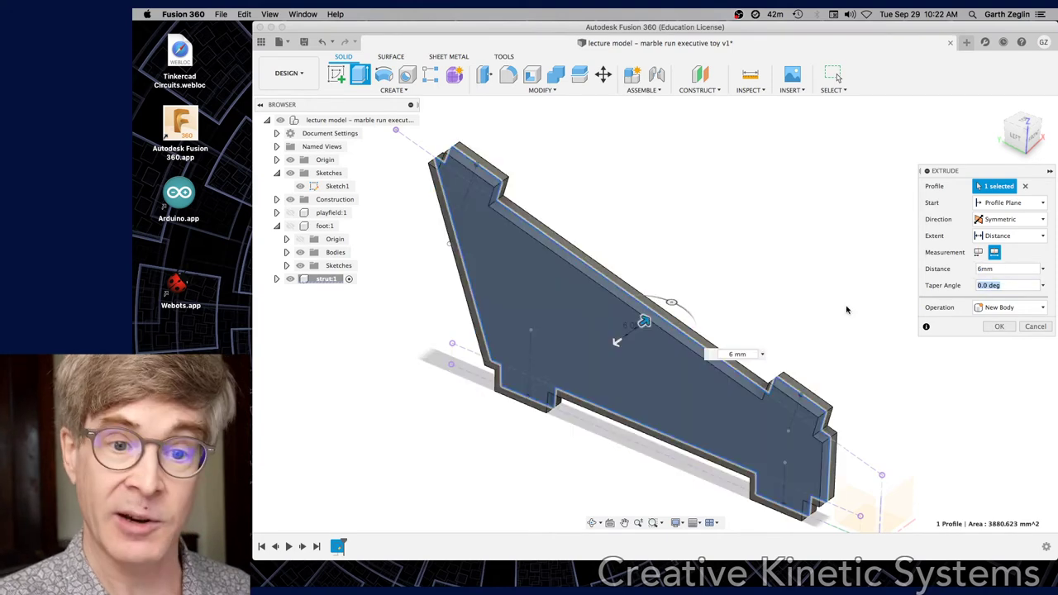
mouse_move(837, 315)
shift+middle_down()
mouse_move(782, 306)
mouse_move(847, 304)
shift+middle_up()
click(999, 328)
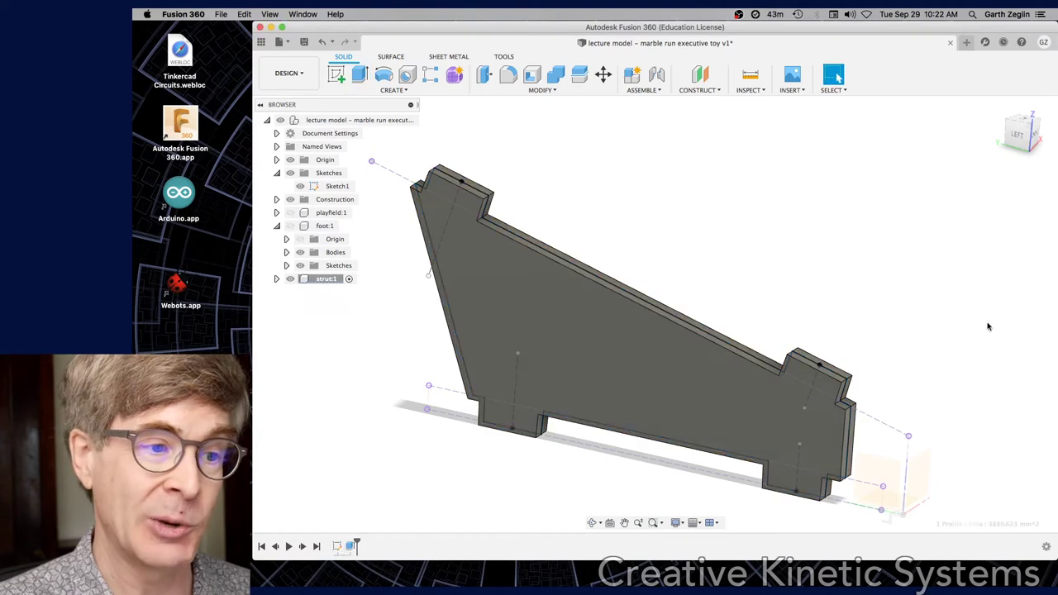
- Activate the top-level assembly and show the playfield and foot components again
mouse_move(740, 269)
shift+middle_down()
mouse_move(749, 250)
mouse_move(745, 273)
mouse_move(739, 259)
mouse_move(770, 260)
mouse_move(756, 262)
shift+middle_up()
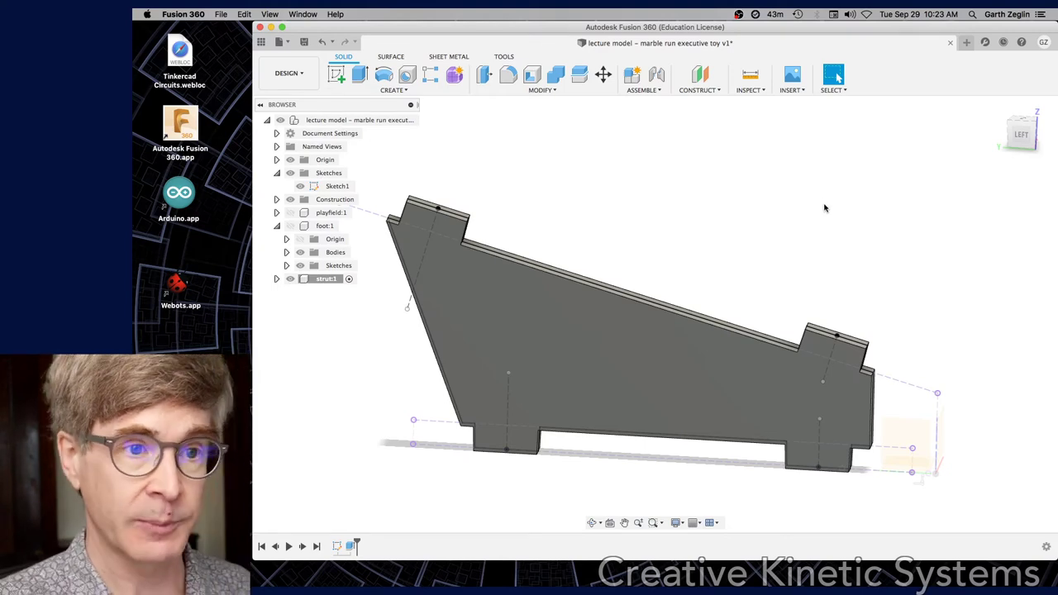
shift+middle_drag(824, 207, 790, 216)
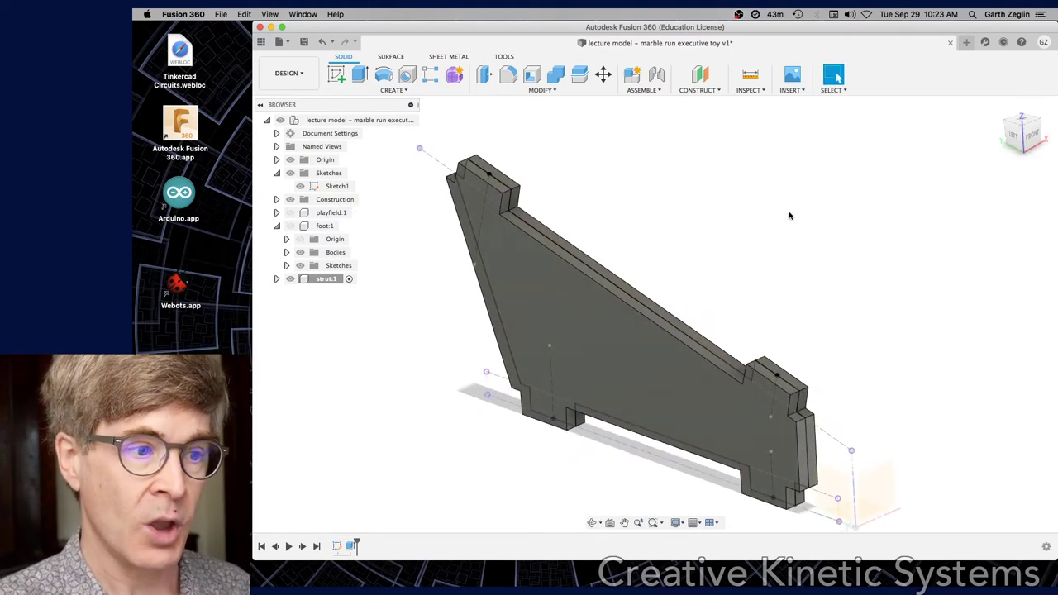
click(409, 120)
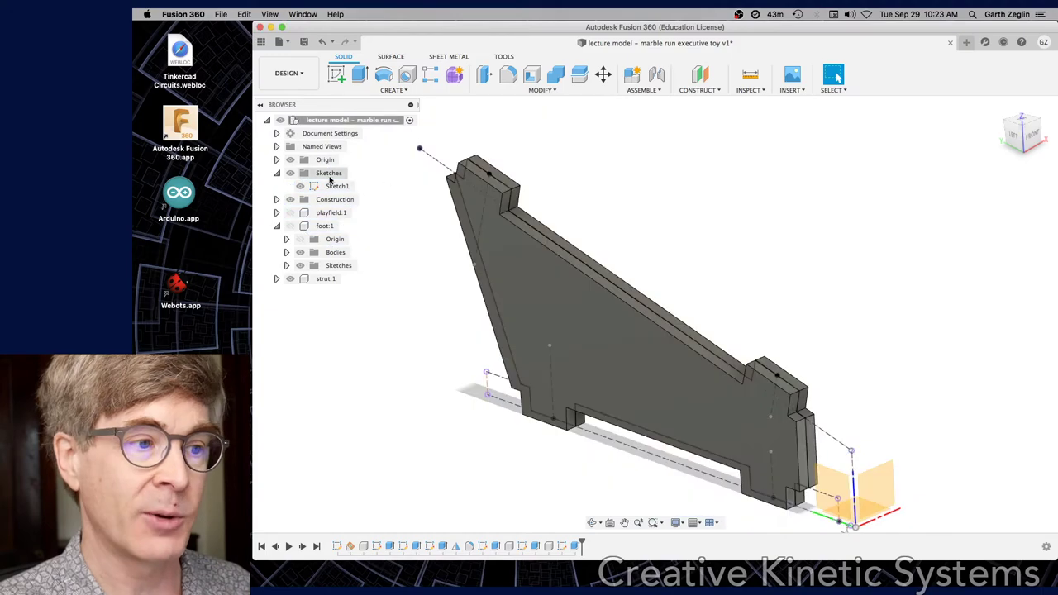
click(290, 212)
click(289, 226)
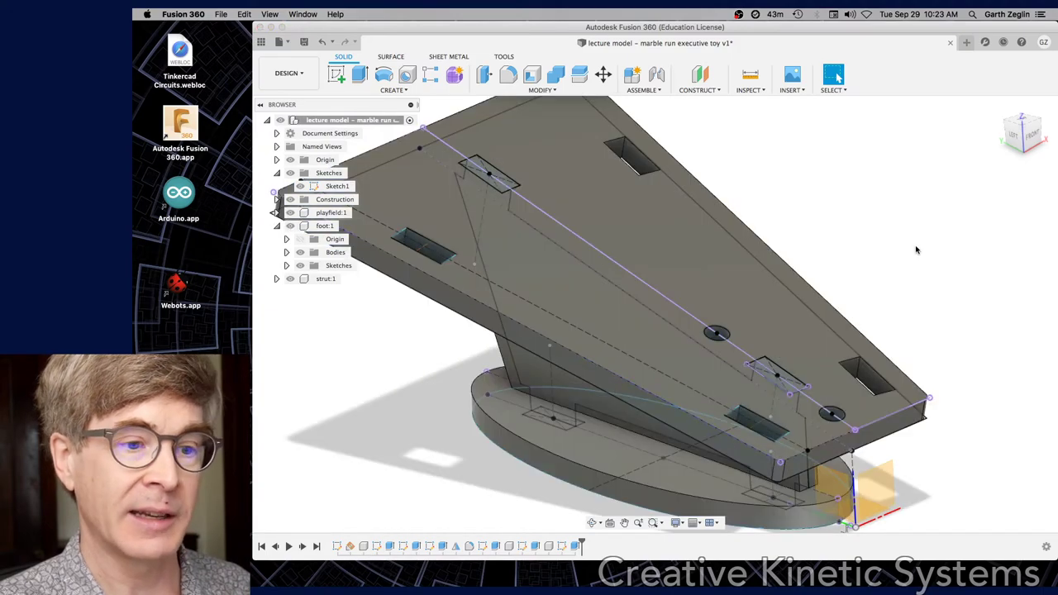
- Create a construction plane at a 90° angle through the sketch line running along the playfield's outer row of slots
shift+middle_drag(893, 236, 902, 267)
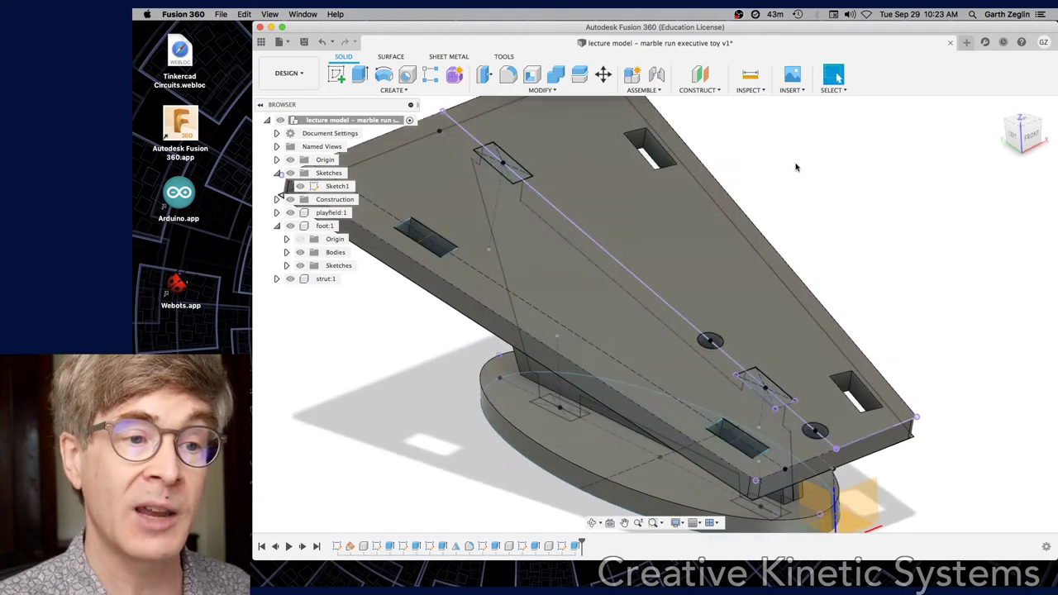
click(701, 89)
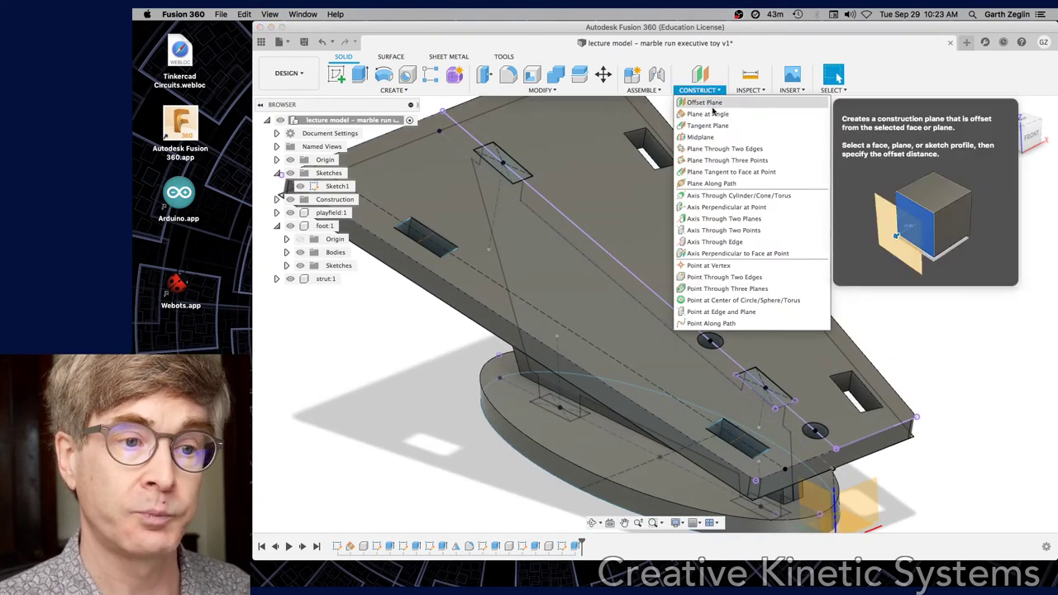
click(720, 115)
click(449, 256)
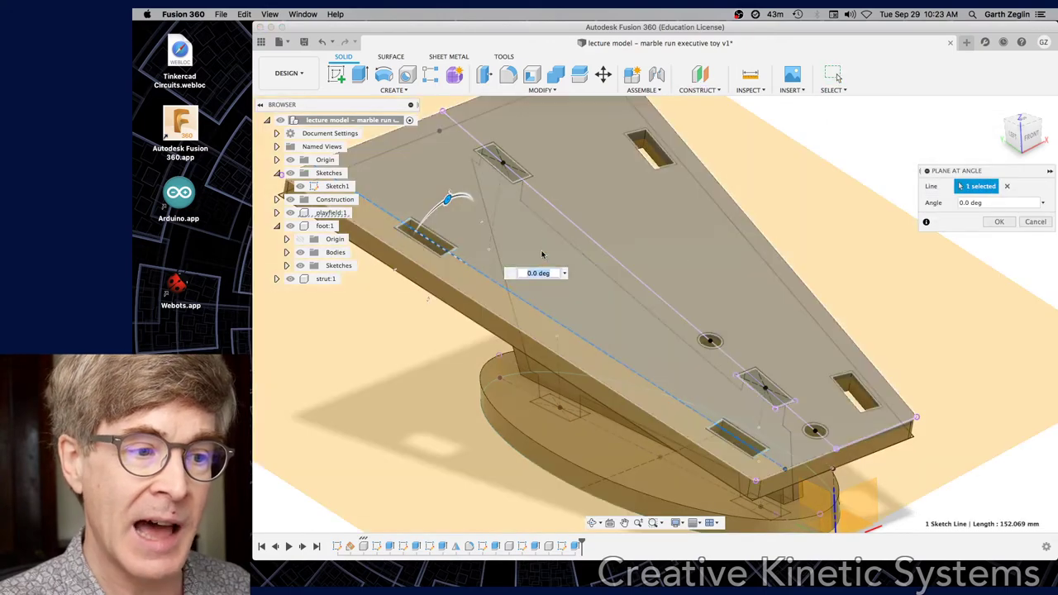
shift+middle_drag(745, 252, 708, 232)
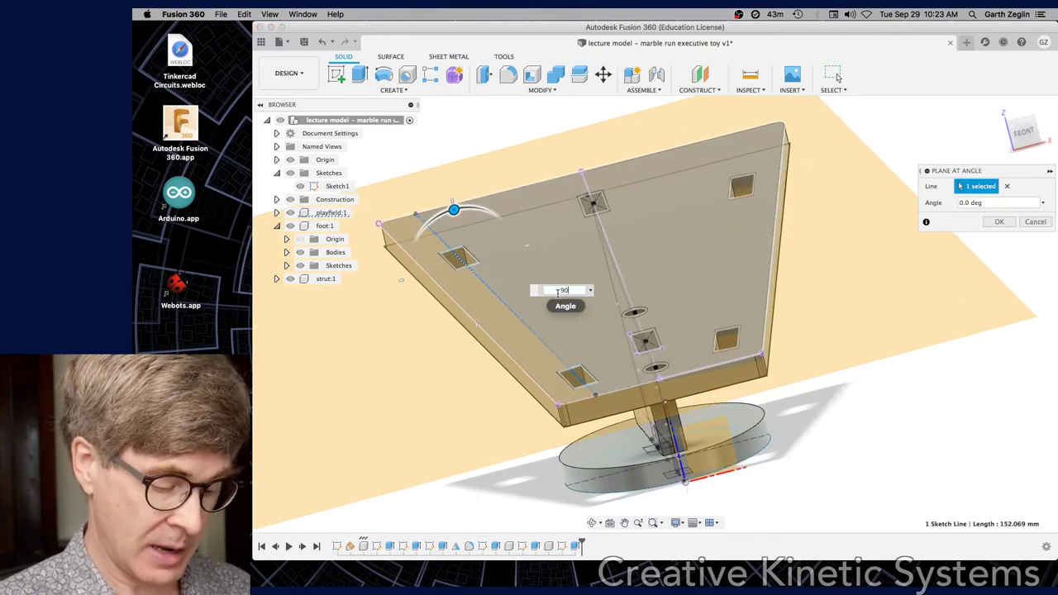
key(Return)
shift+middle_drag(557, 293, 765, 321)
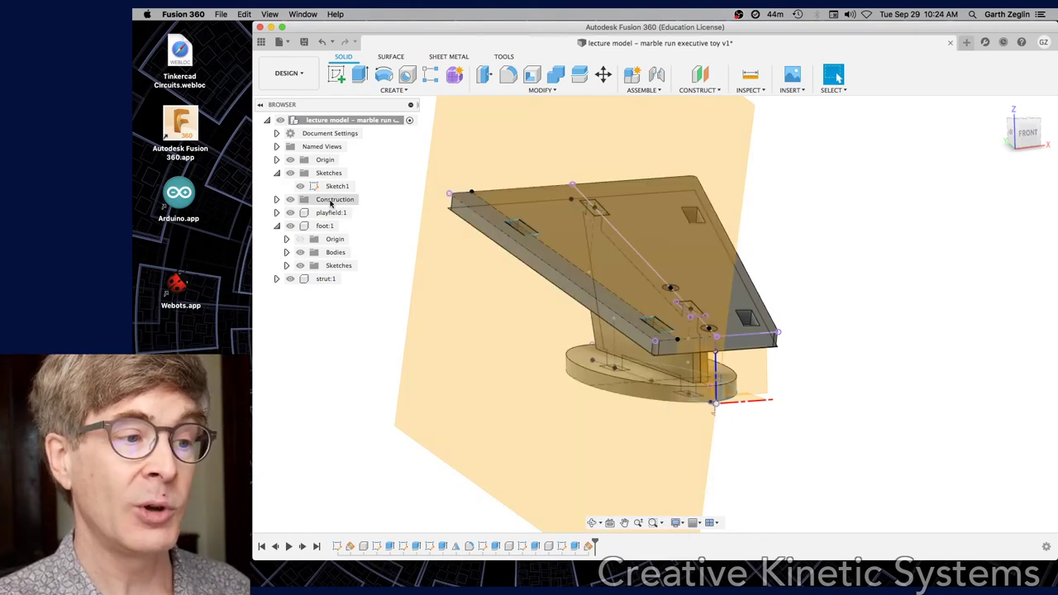
- Create an internal standard component named barrier under the top-level assembly and make it active
click(277, 201)
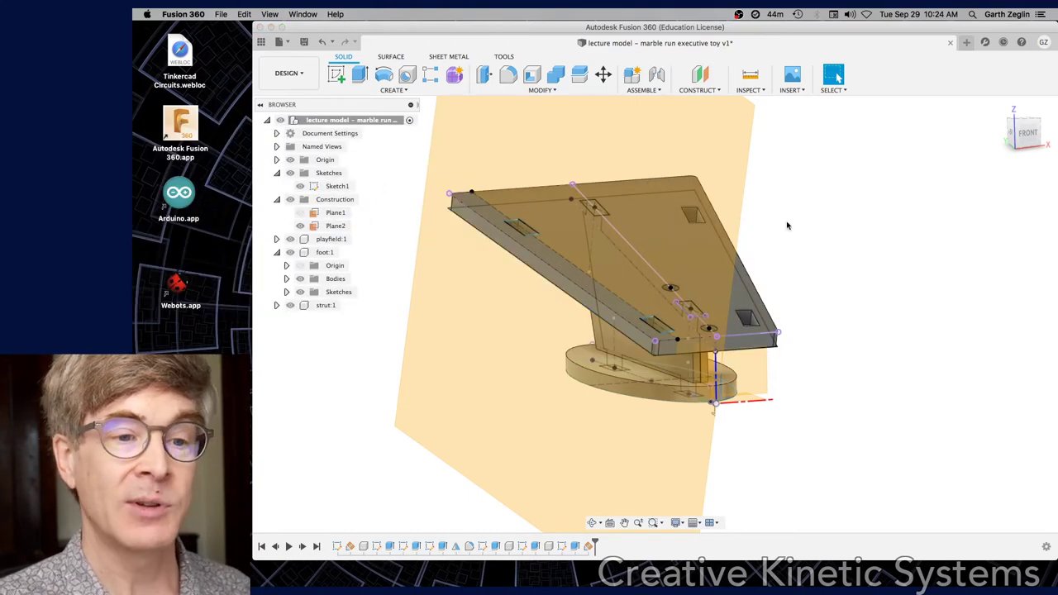
shift+middle_drag(830, 210, 818, 207)
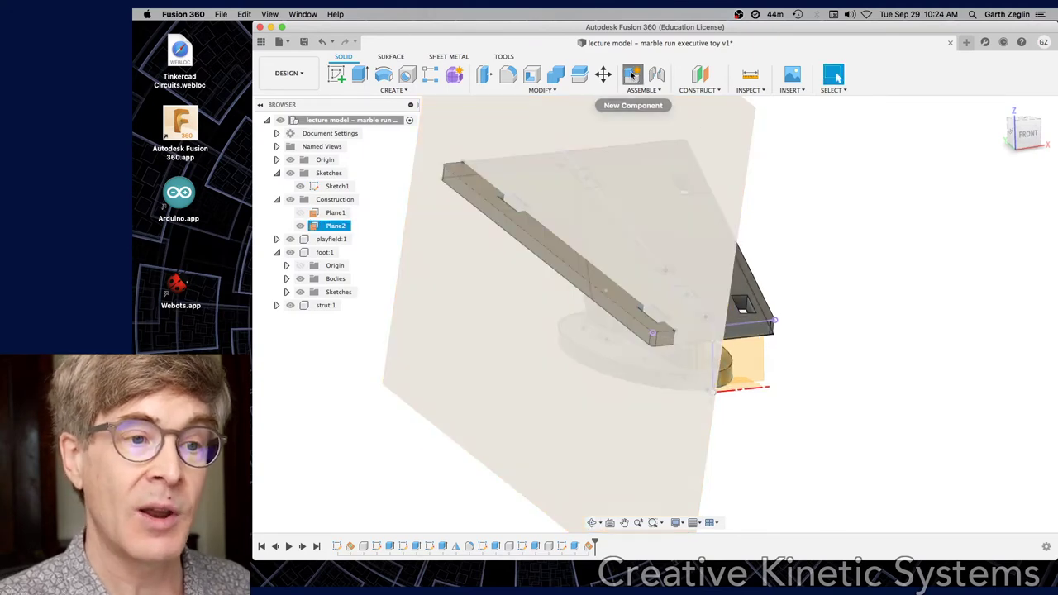
click(632, 74)
double_click(956, 236)
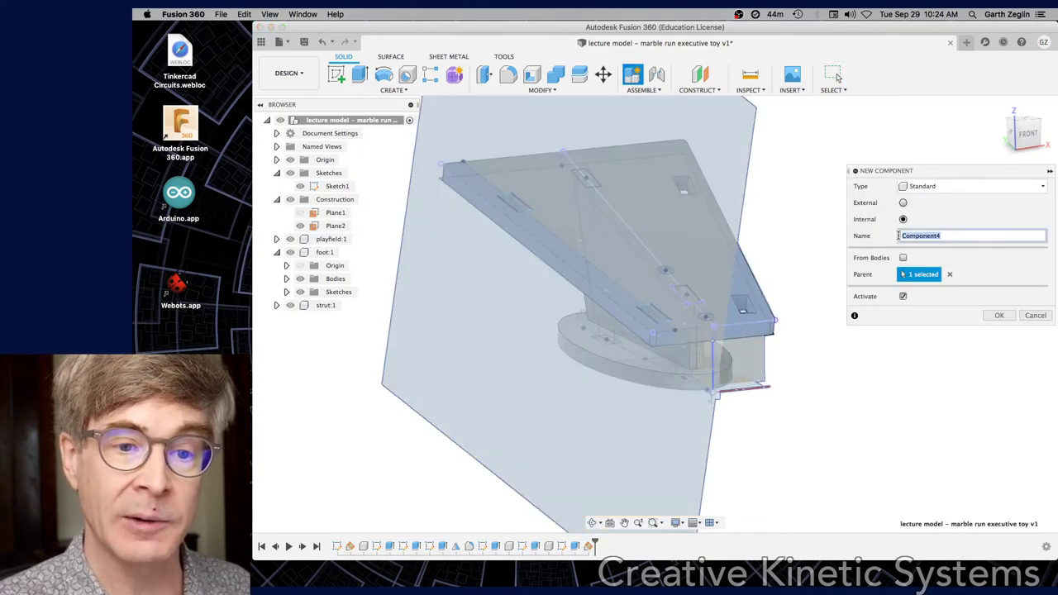
text(barrier)
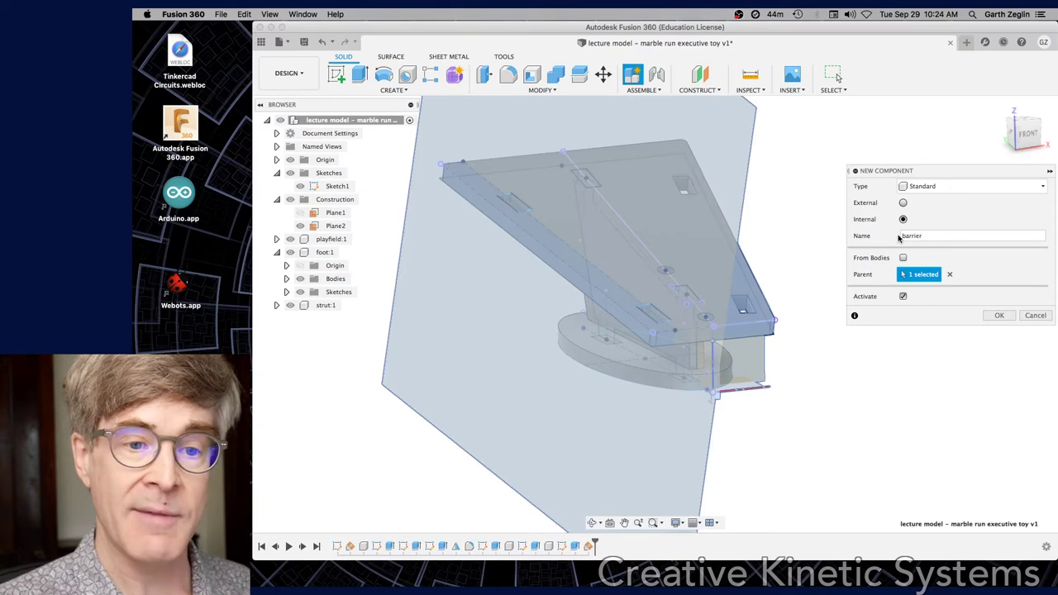
click(1000, 317)
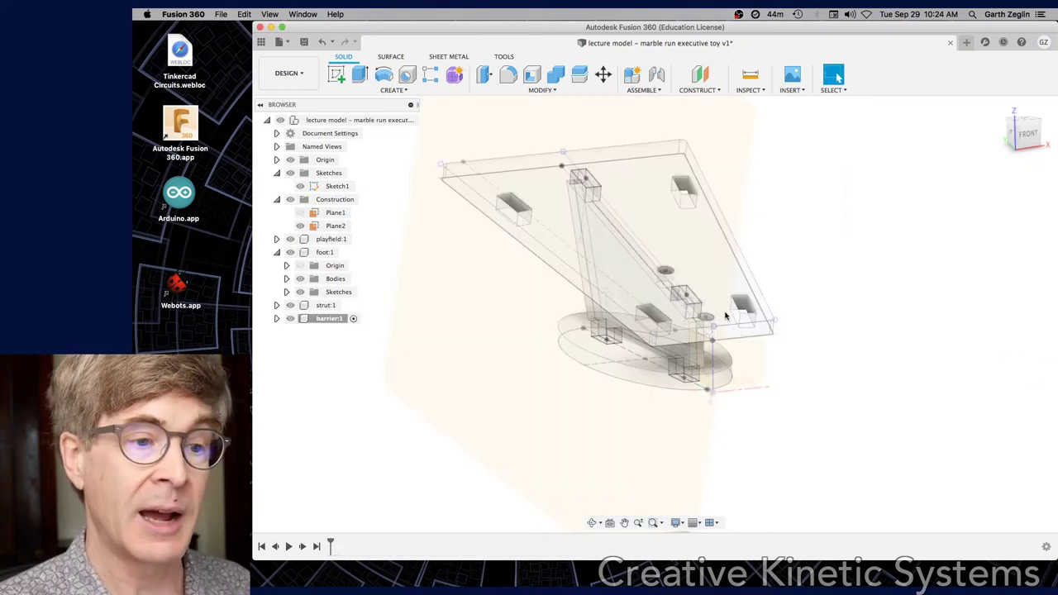
- Start a sketch in the barrier component on the construction plane through the playfield's outer row of slots
click(454, 367)
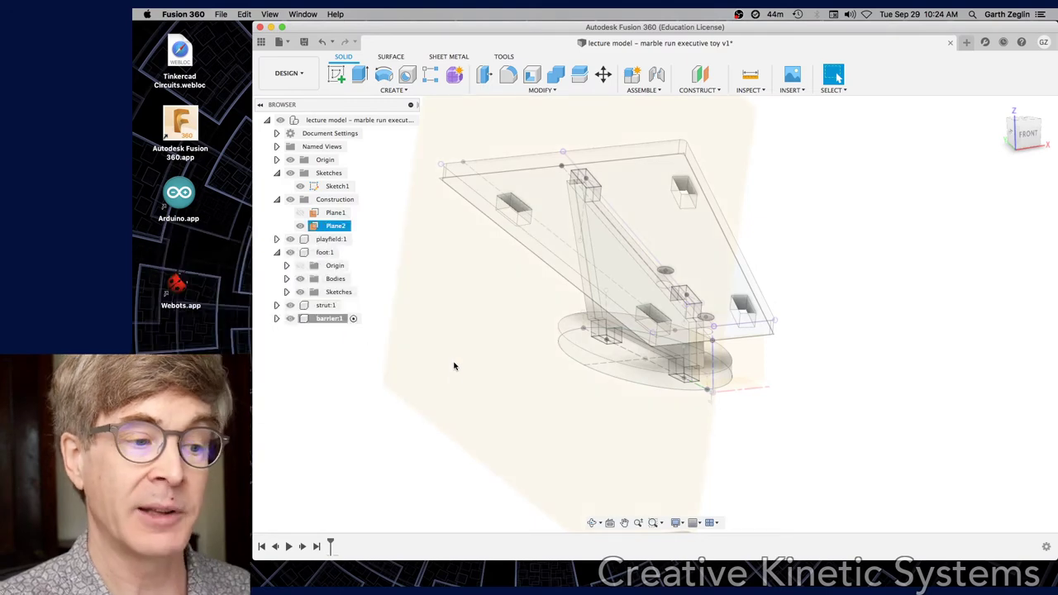
shift+middle_drag(454, 366, 515, 361)
right_click(492, 356)
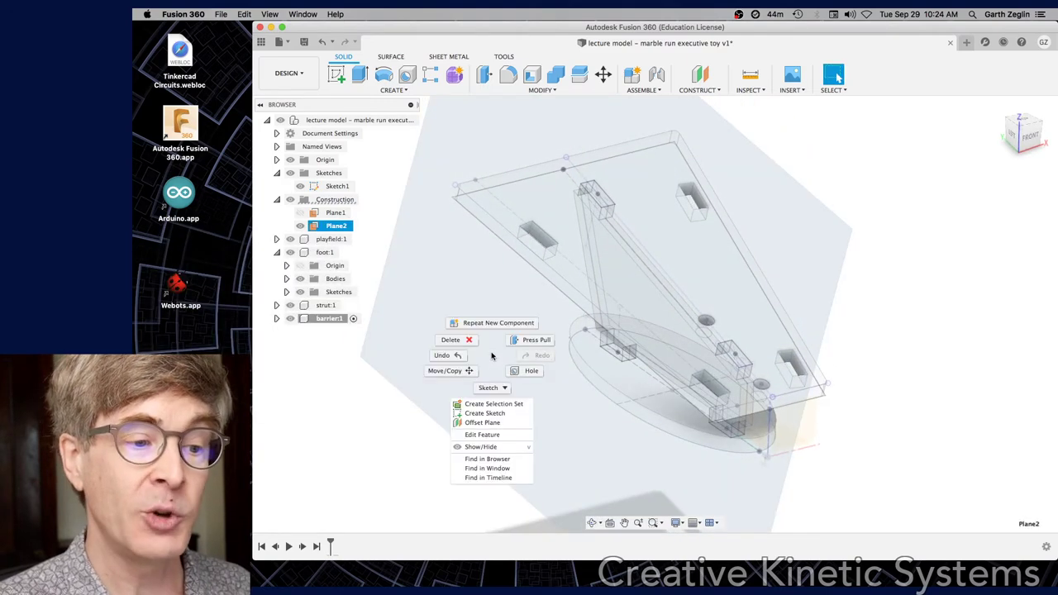
click(494, 414)
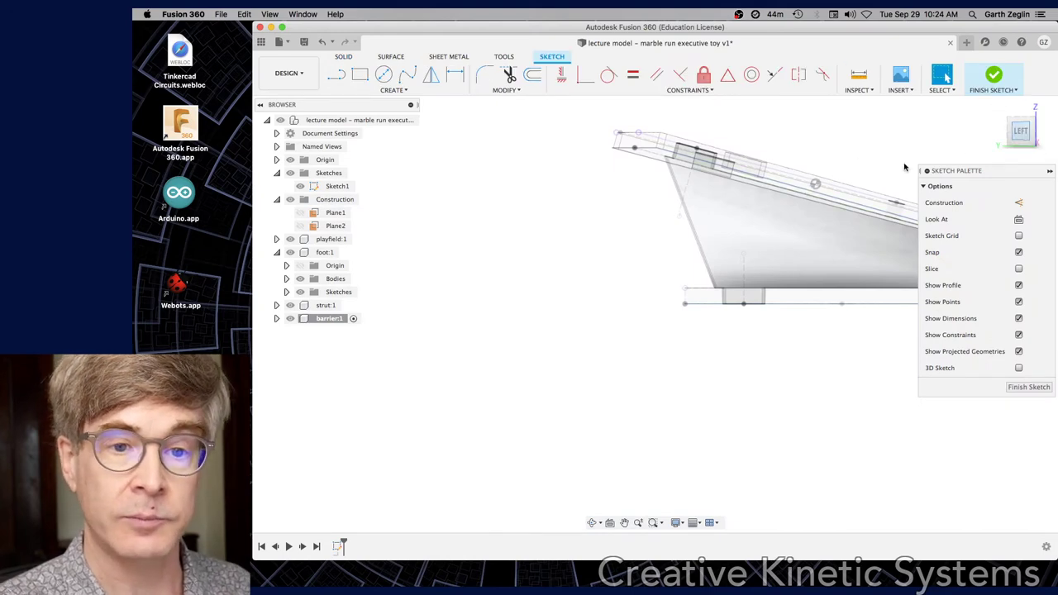
middle_drag(550, 201, 499, 274)
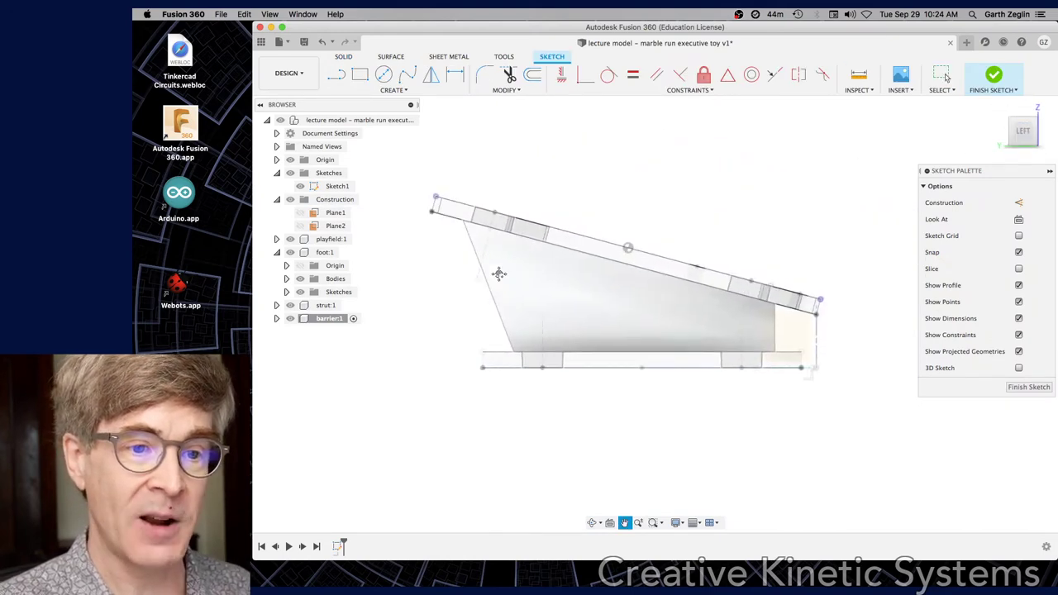
scroll(497, 223, up, 3)
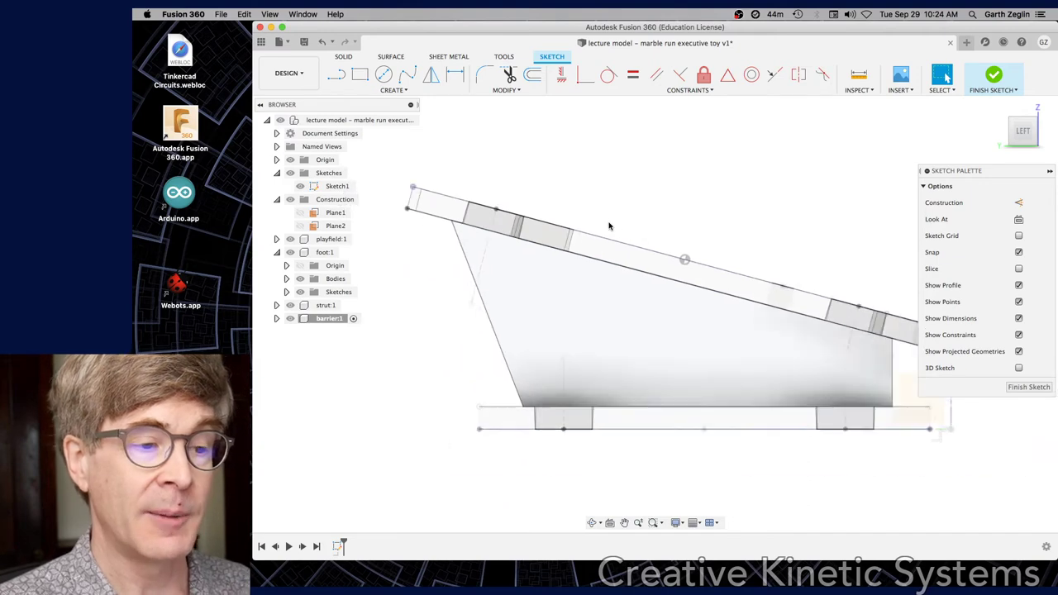
mouse_move(608, 225)
shift+middle_down()
mouse_move(587, 224)
mouse_move(608, 246)
shift+middle_up()
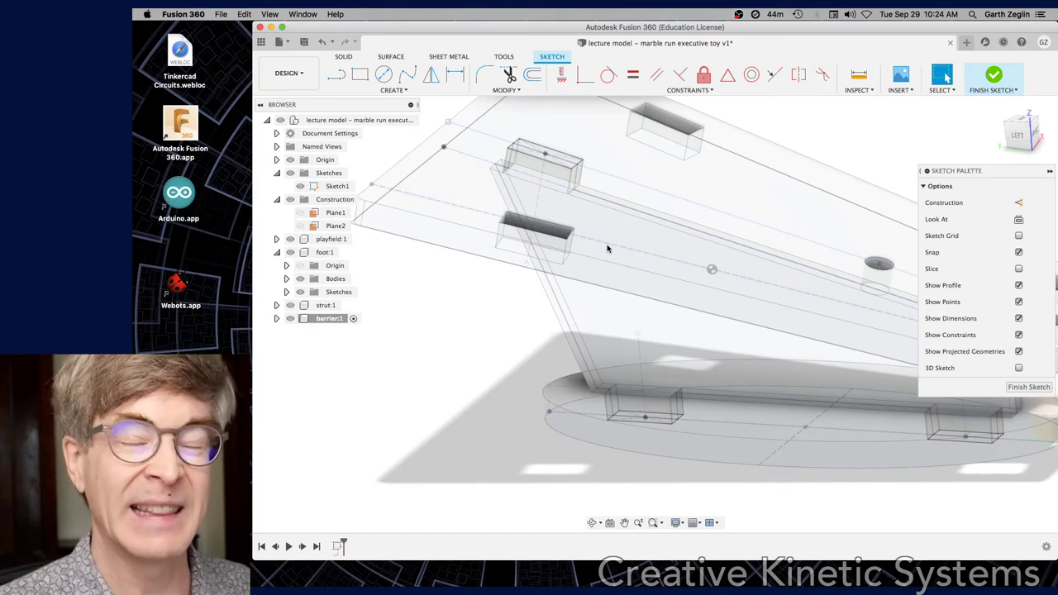